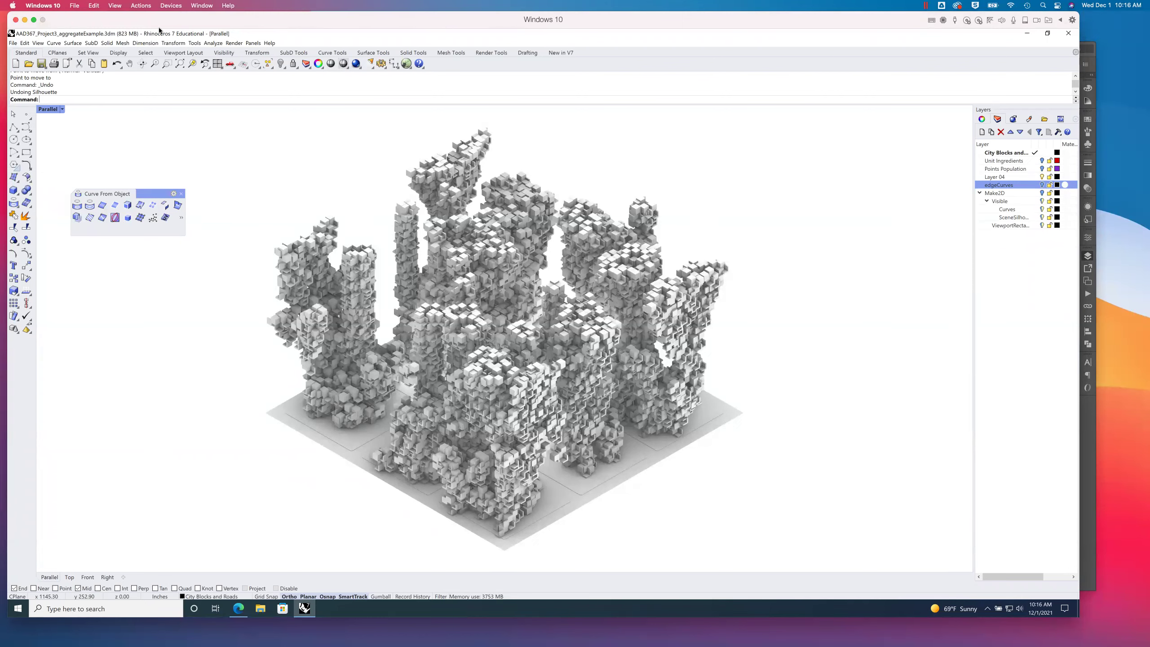
- Restore the four-viewport layout and close the floating Curve From Object toolbar
double_click(52, 109)
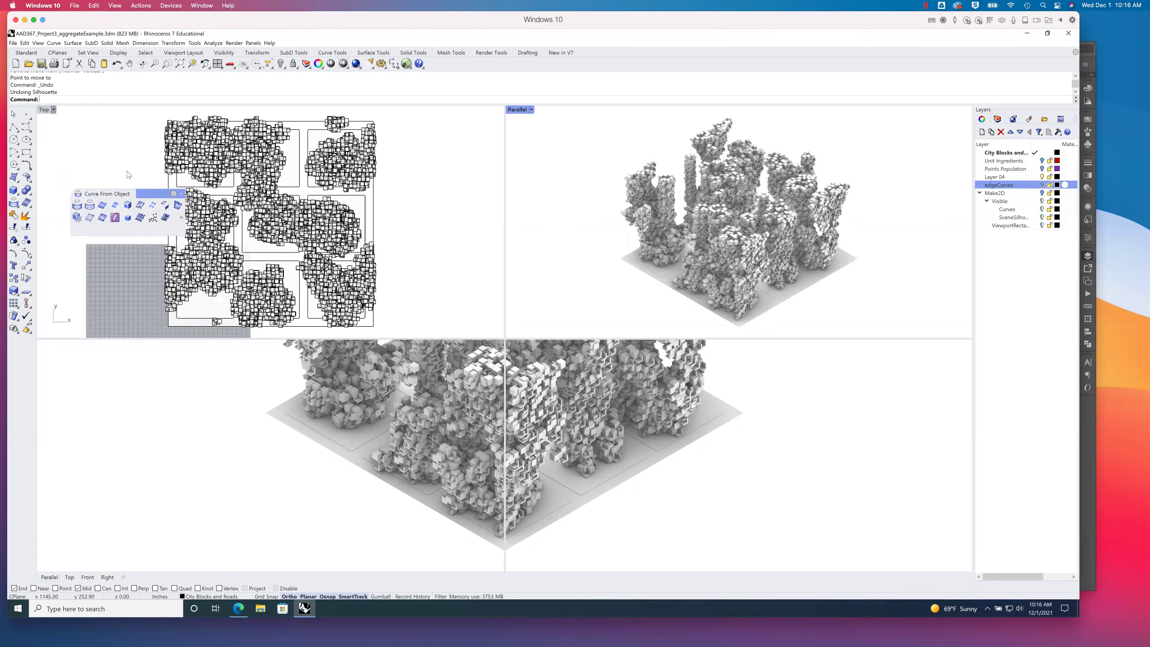
click(181, 193)
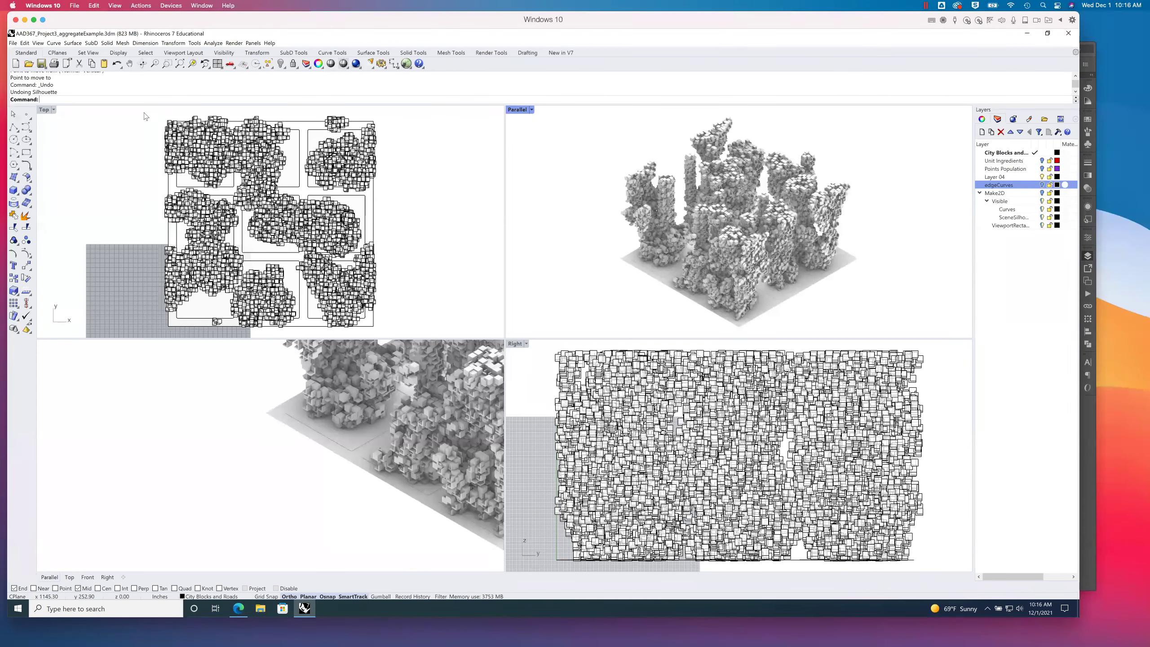
- Try Intersect on the aggregate cluster over the northwest city block in the Top viewport, and undo it
drag(216, 140, 236, 193)
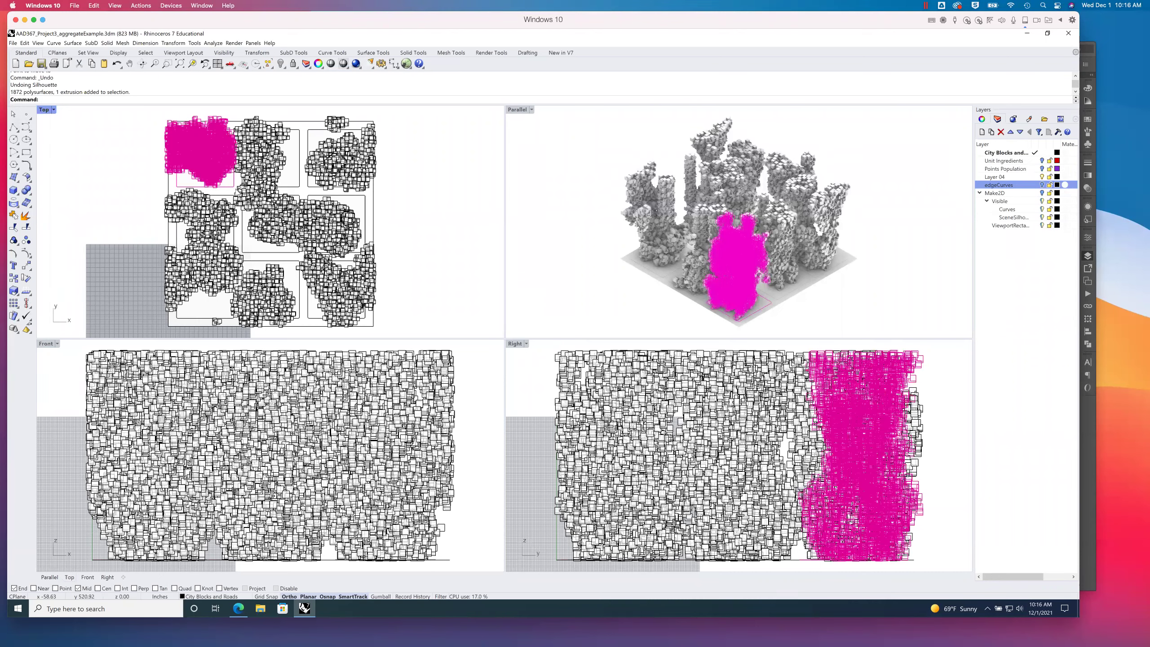
text(Intersect)
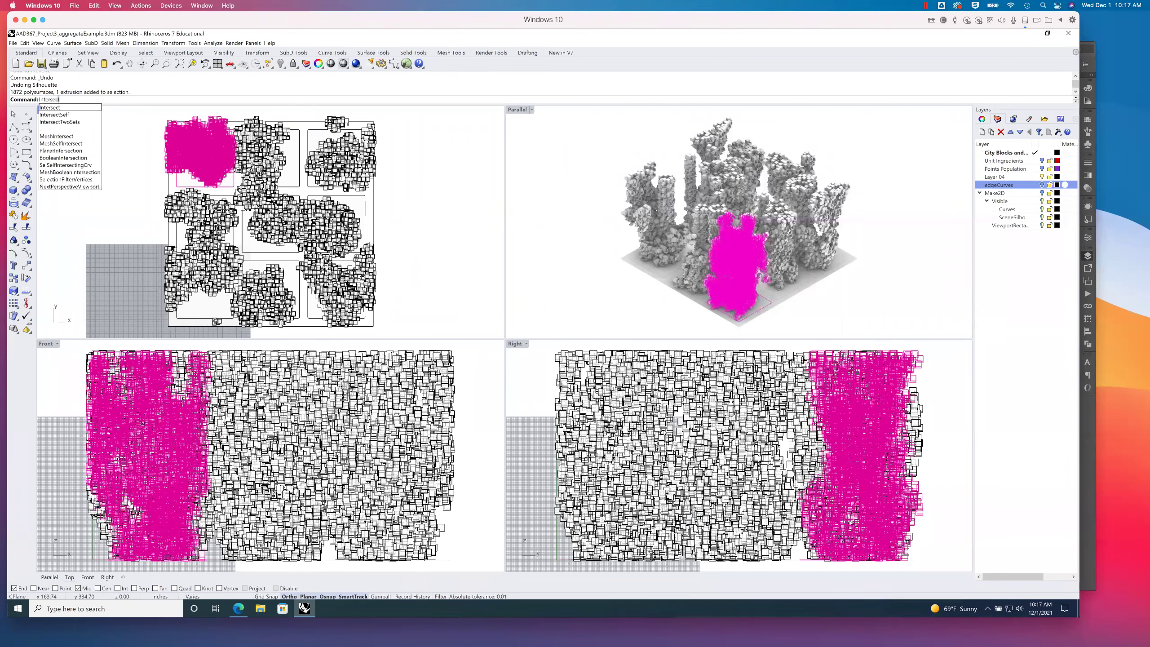
key(Return)
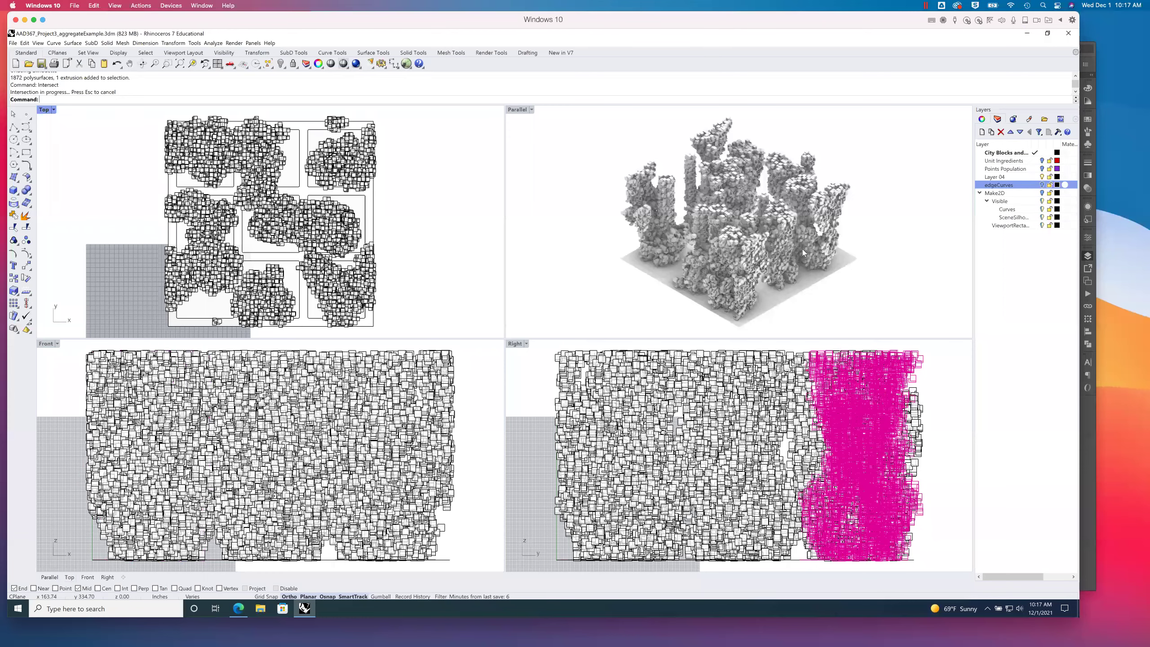
click(827, 248)
key(ctrl+z)
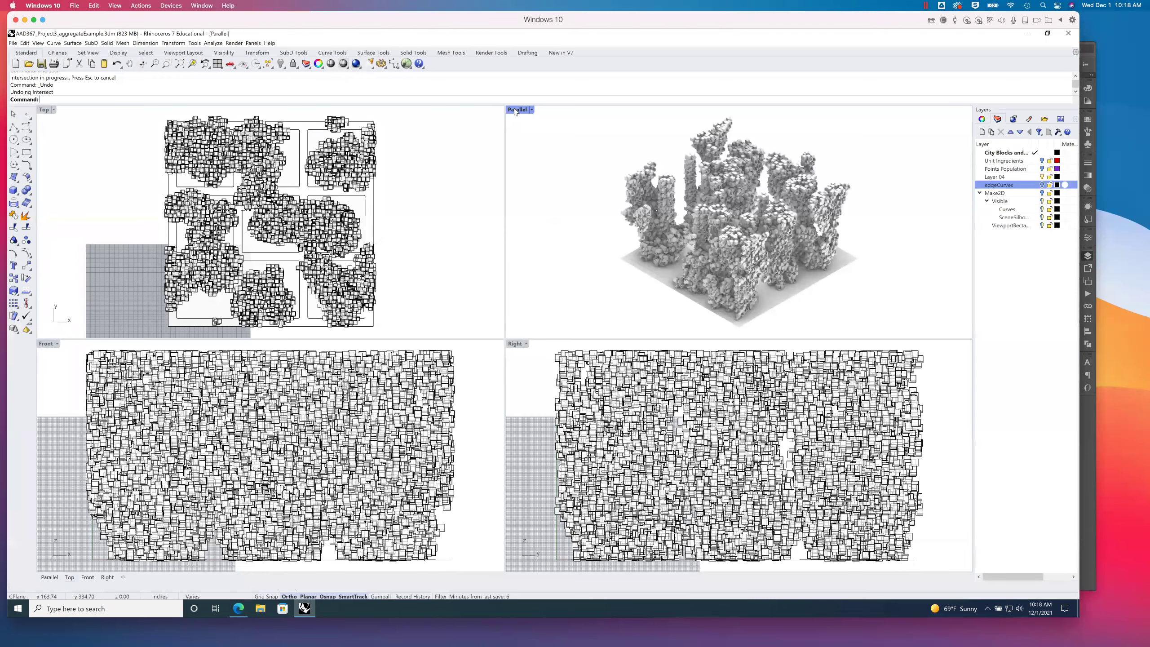
- Maximize the Parallel viewport and set it to the NE isometric view, followed by the NW isometric view
double_click(516, 110)
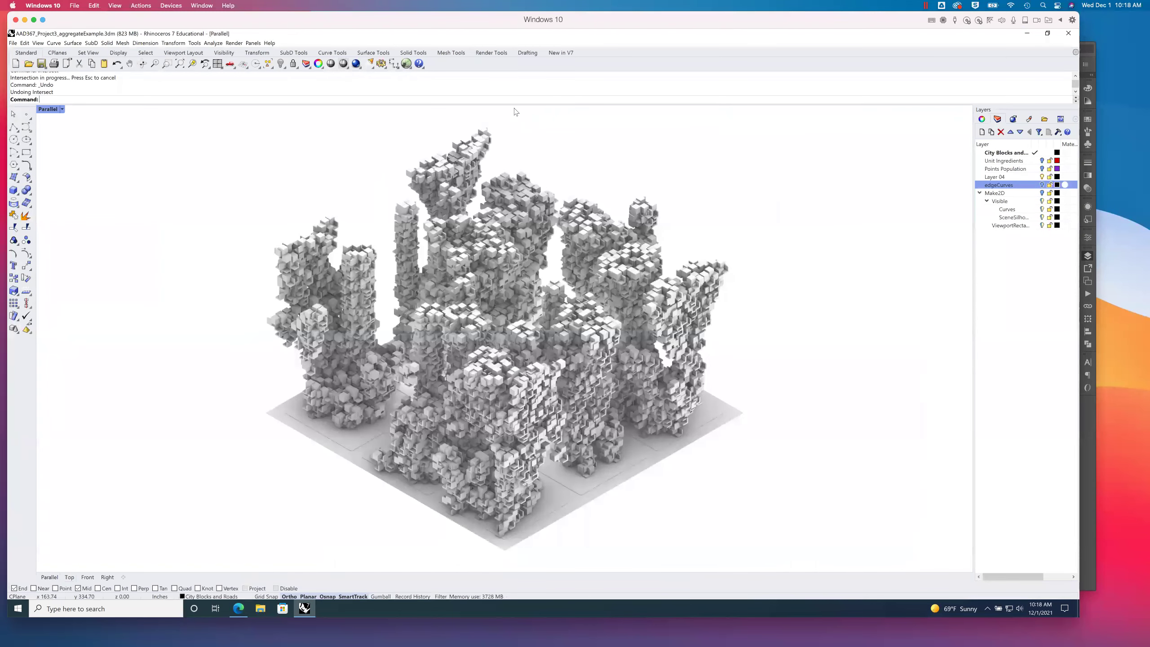
click(63, 109)
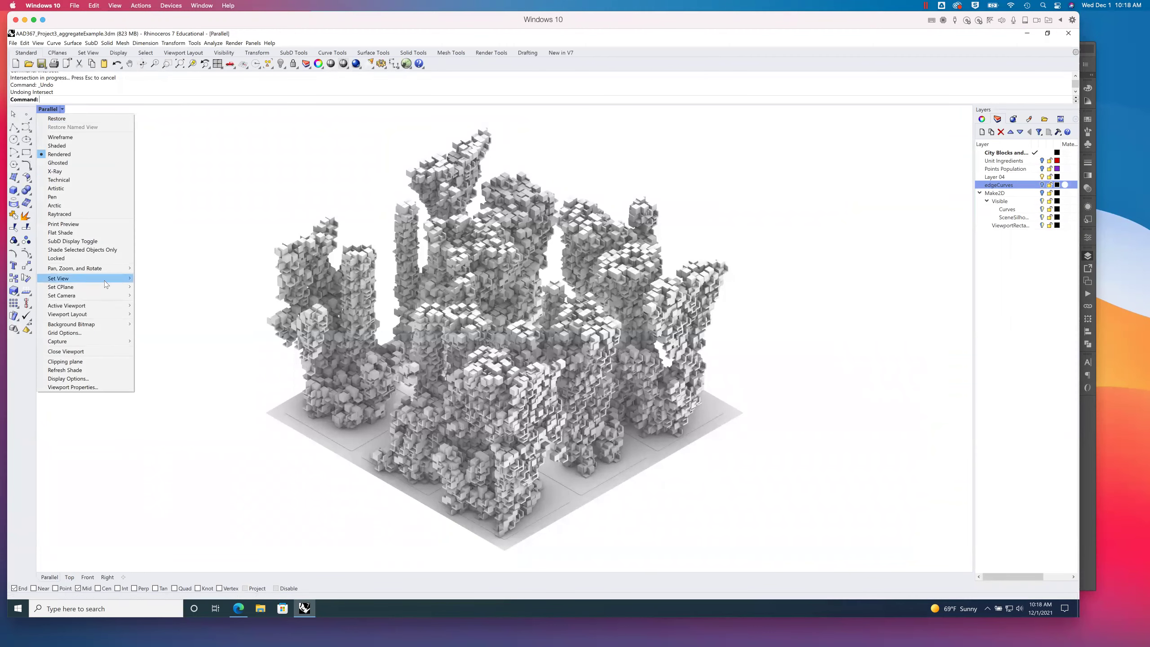
mouse_move(104, 280)
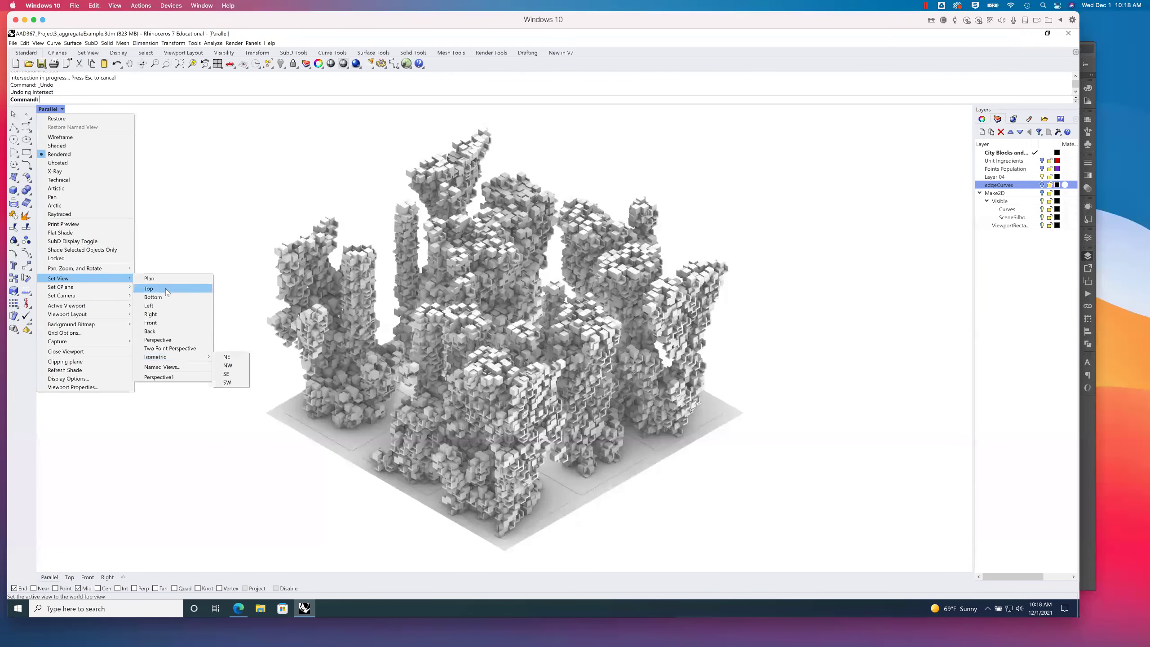
mouse_move(172, 358)
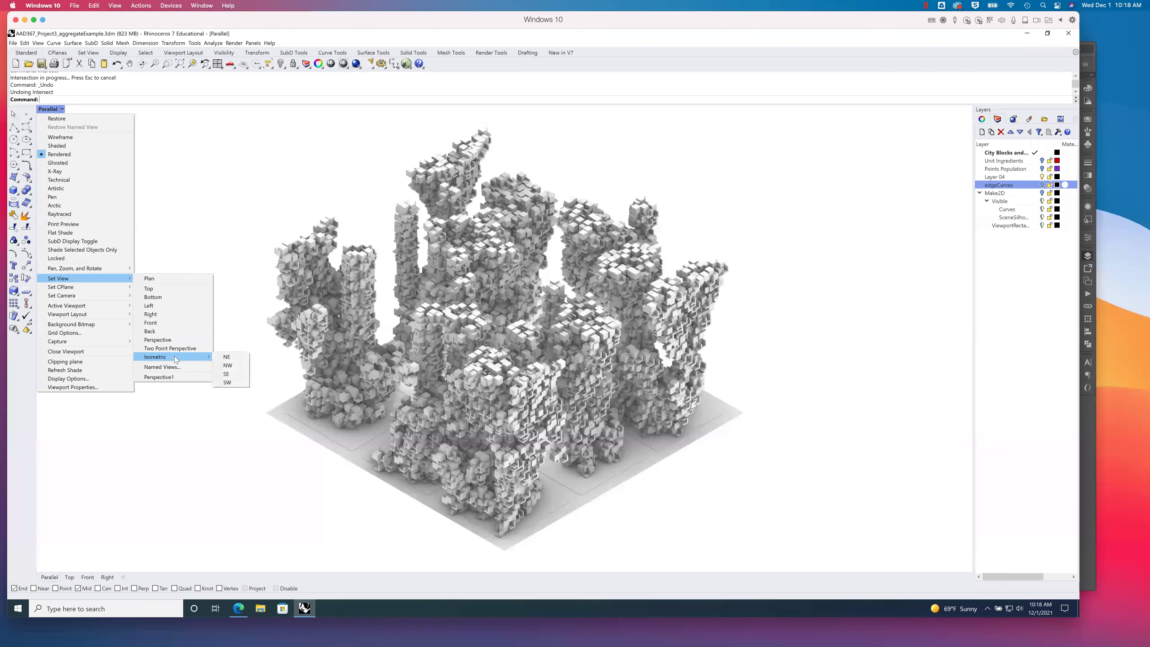
click(228, 357)
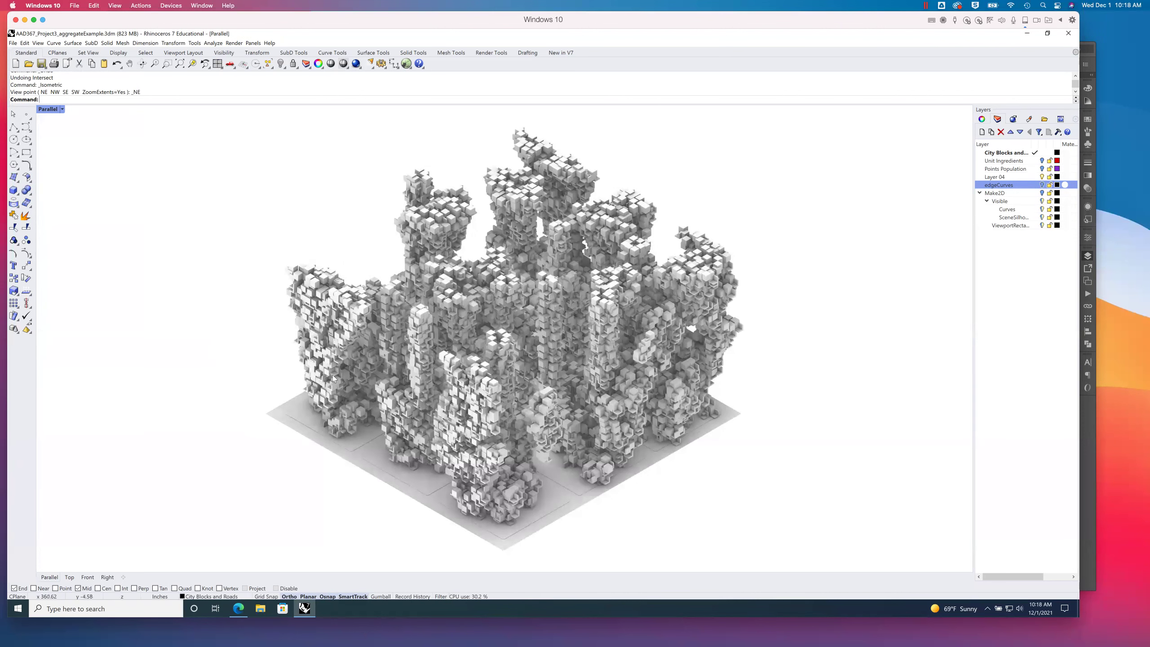
click(61, 110)
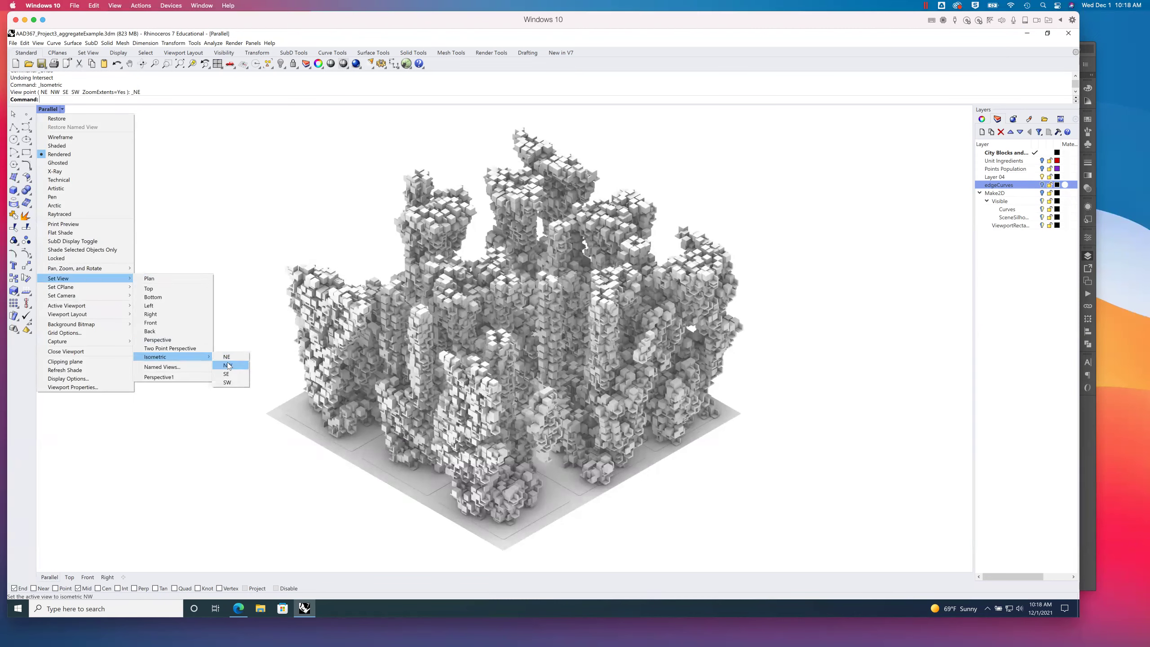
click(228, 367)
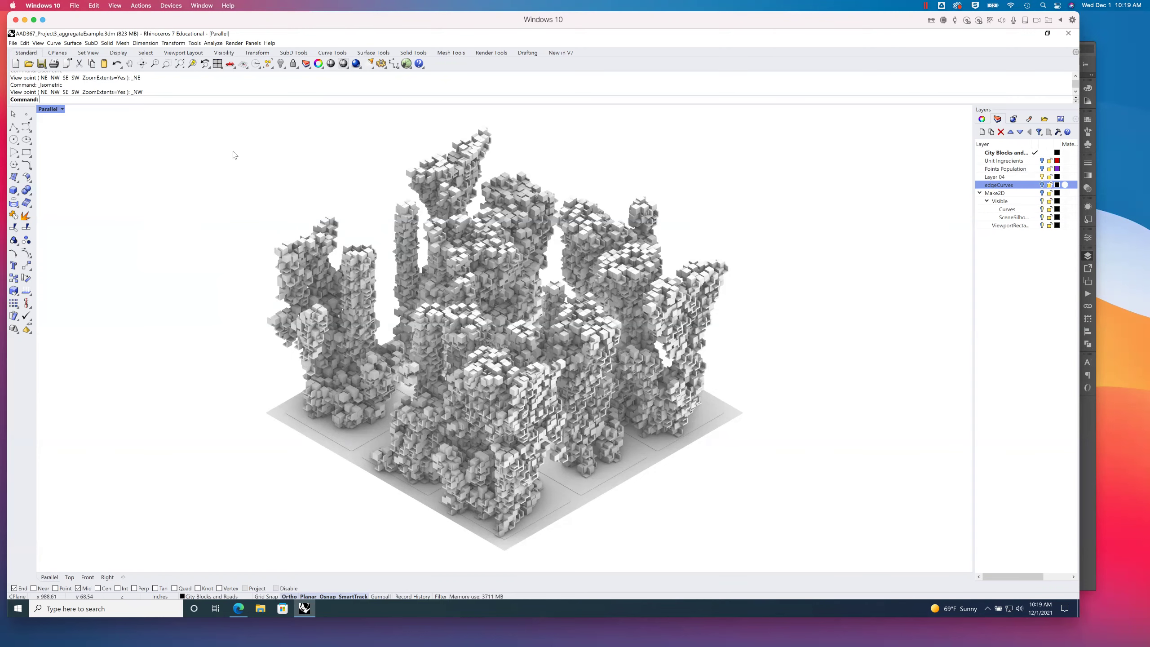
- Examine the Make2D drawing options for the whole model, leaving without creating a drawing and clearing the selection
drag(198, 112, 800, 553)
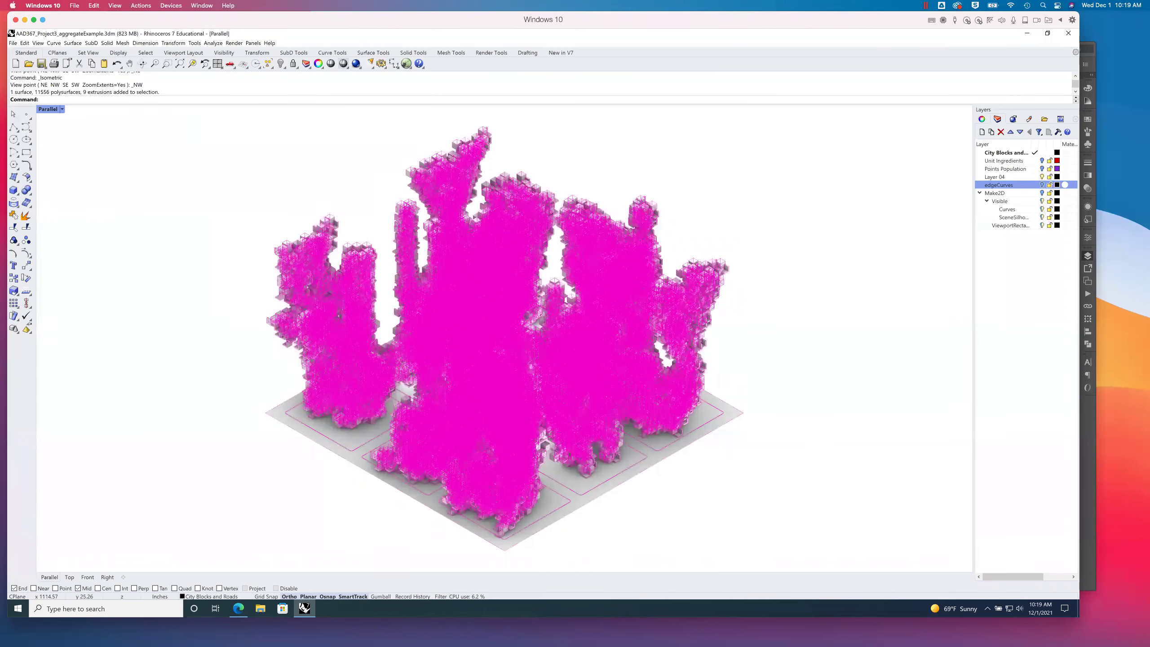
text(Maked)
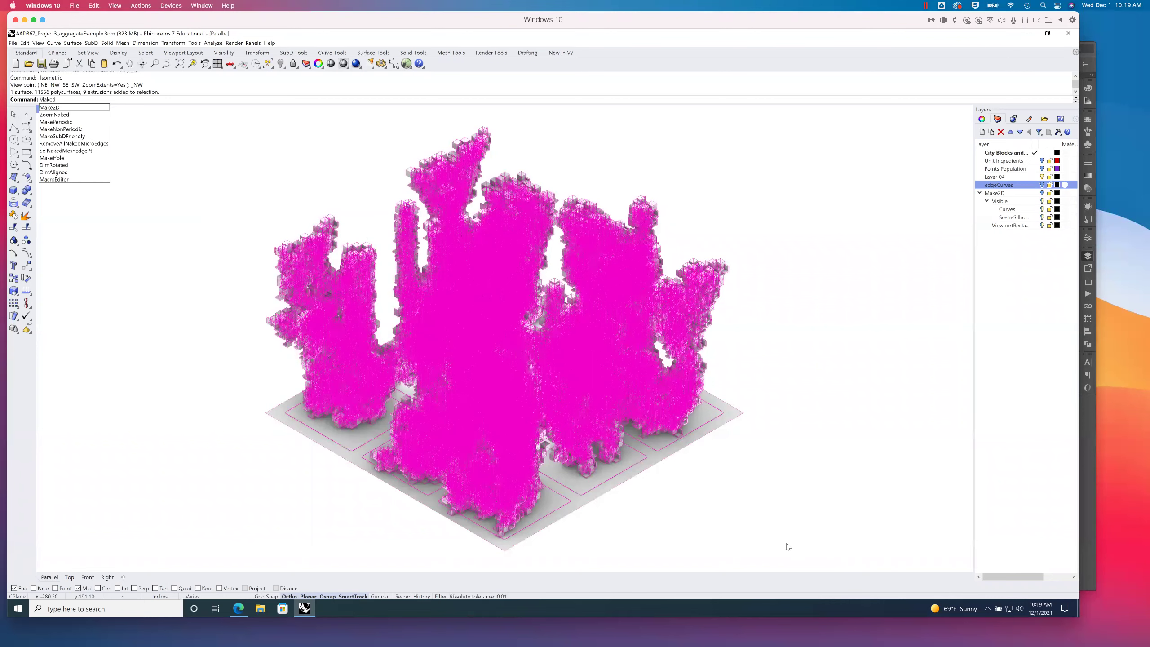
key(BackSpace)
text(2)
key(Return)
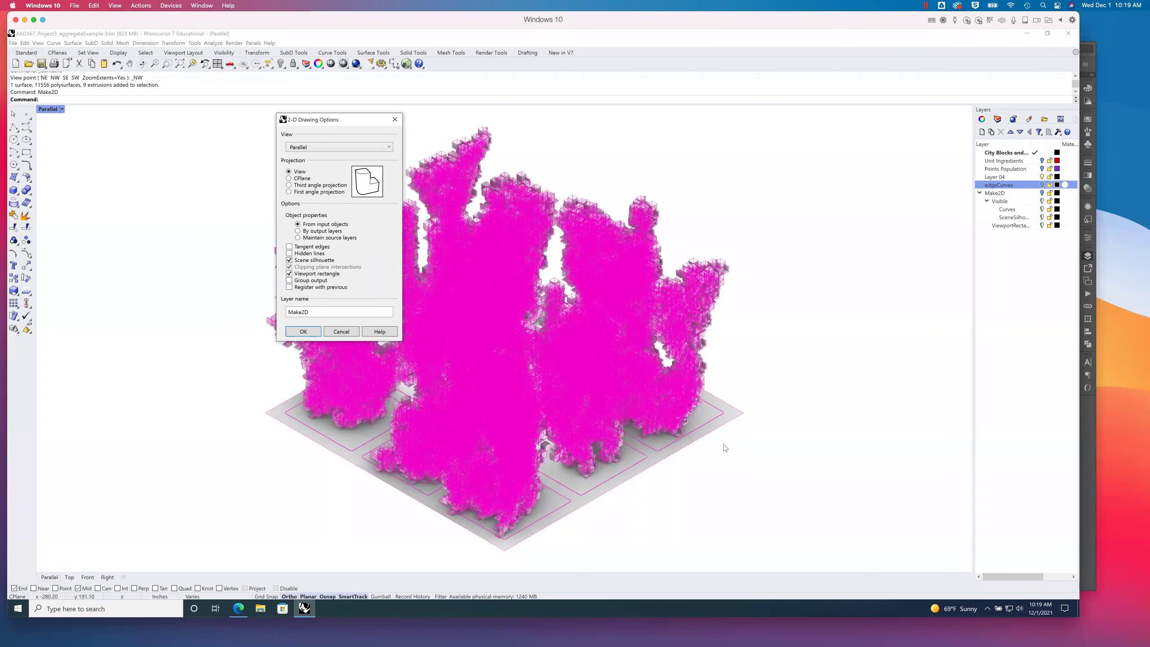
click(337, 331)
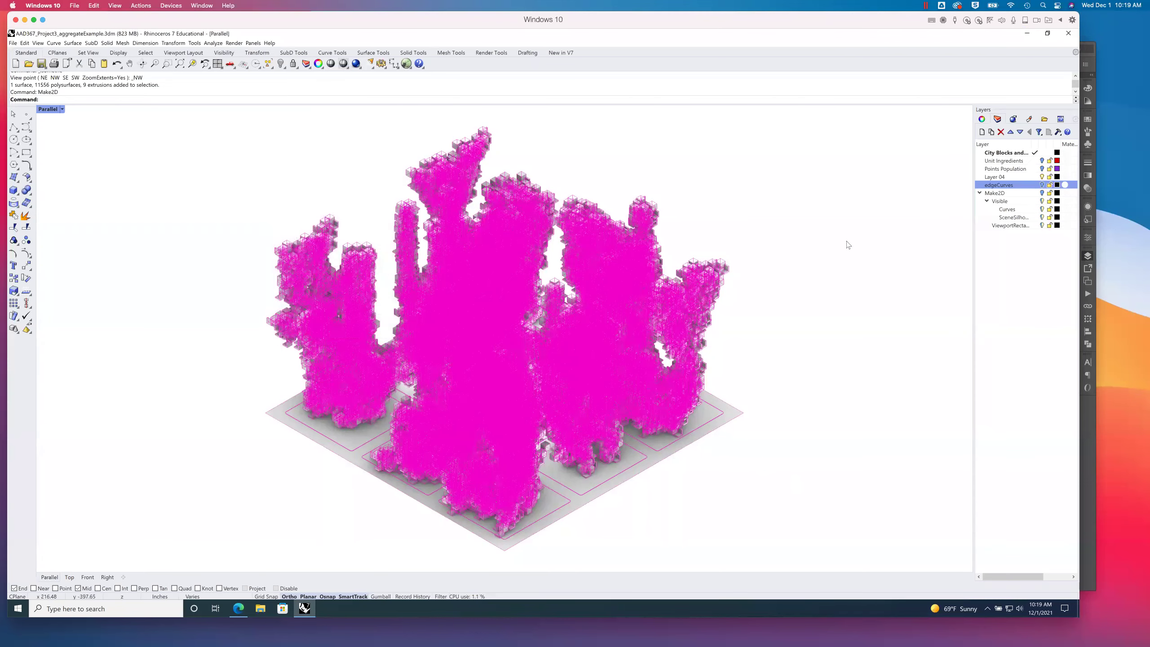
click(926, 245)
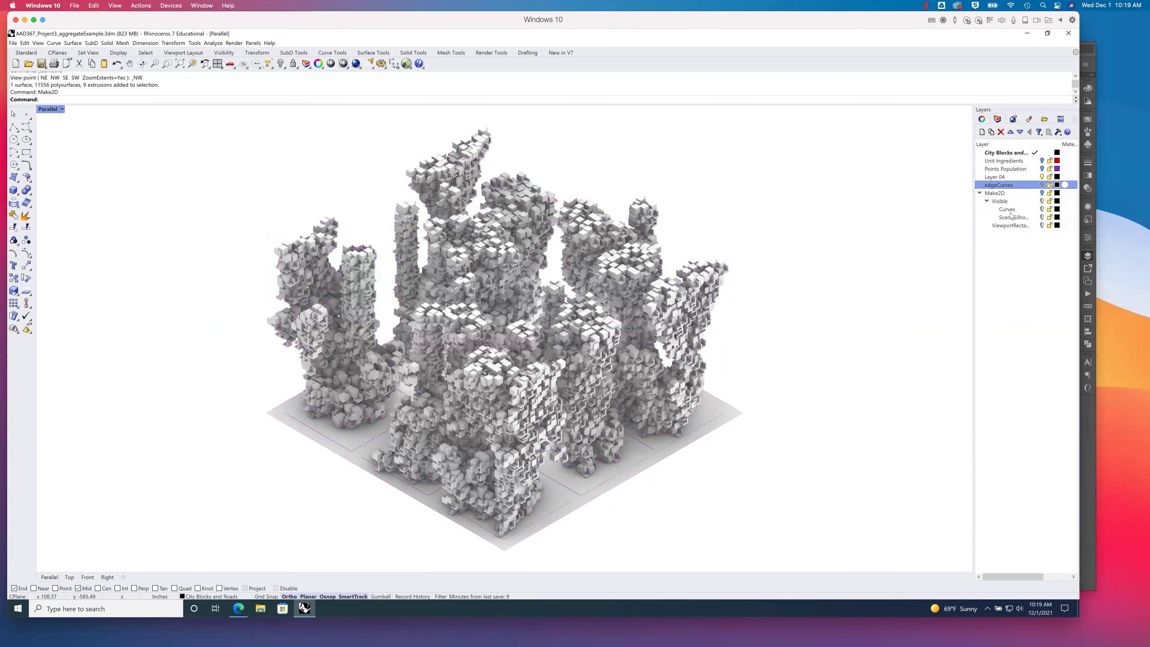
- Turn on the Make2D layer and delete the 2D silhouette drawing with its viewport rectangle in the Top viewport
click(1041, 195)
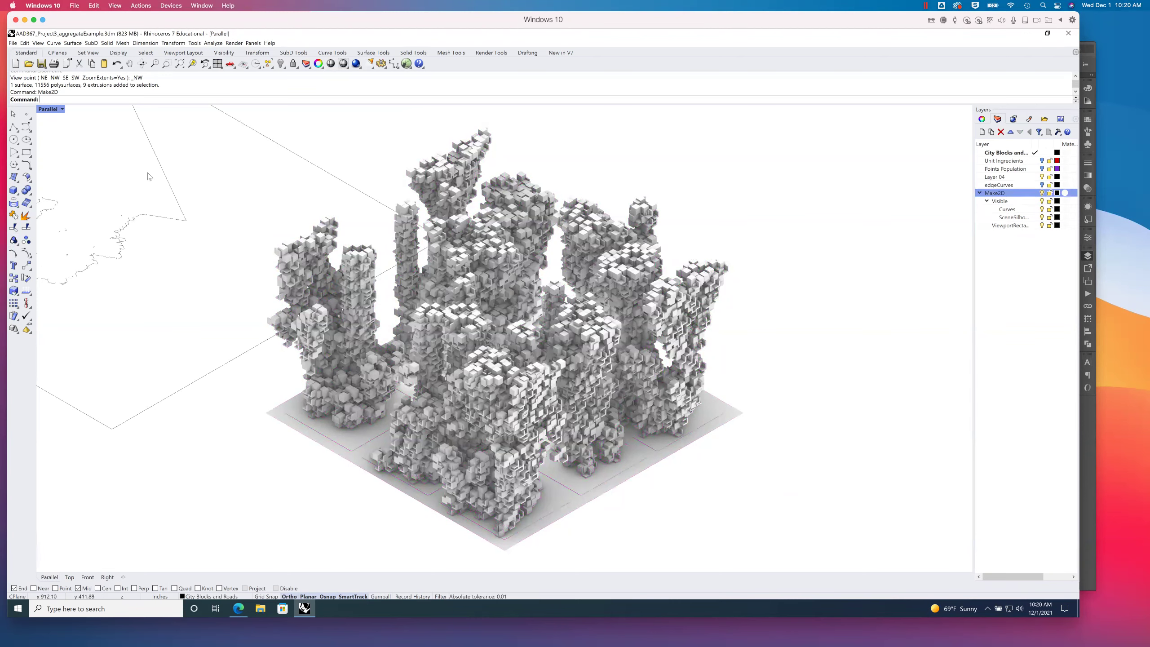
double_click(47, 110)
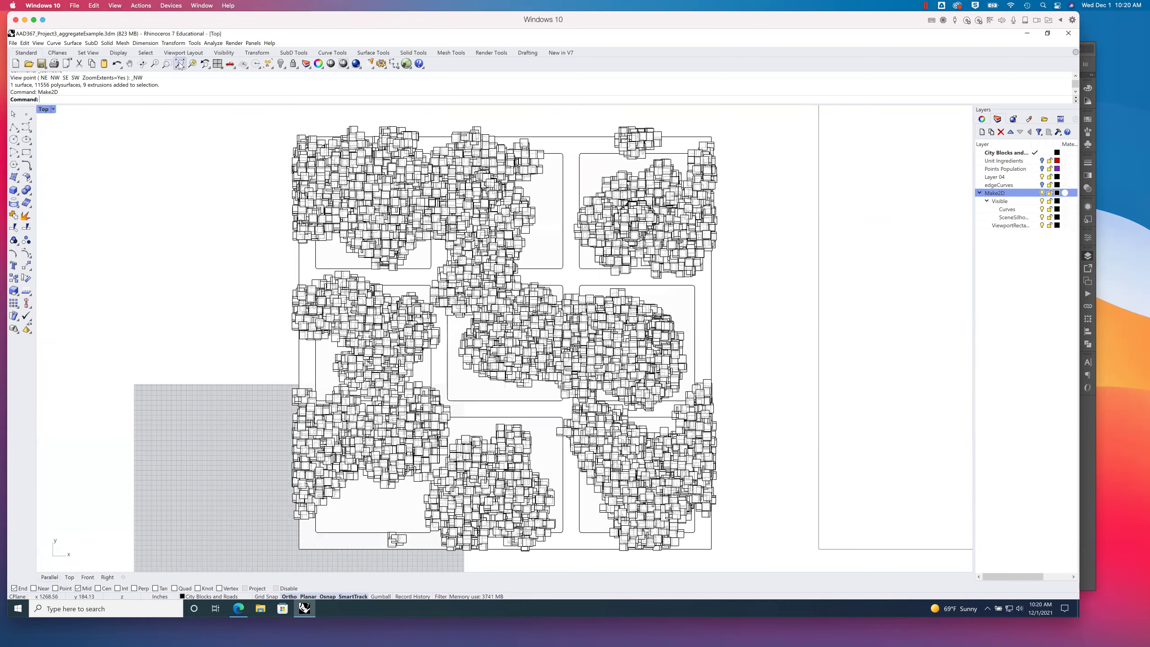
click(180, 64)
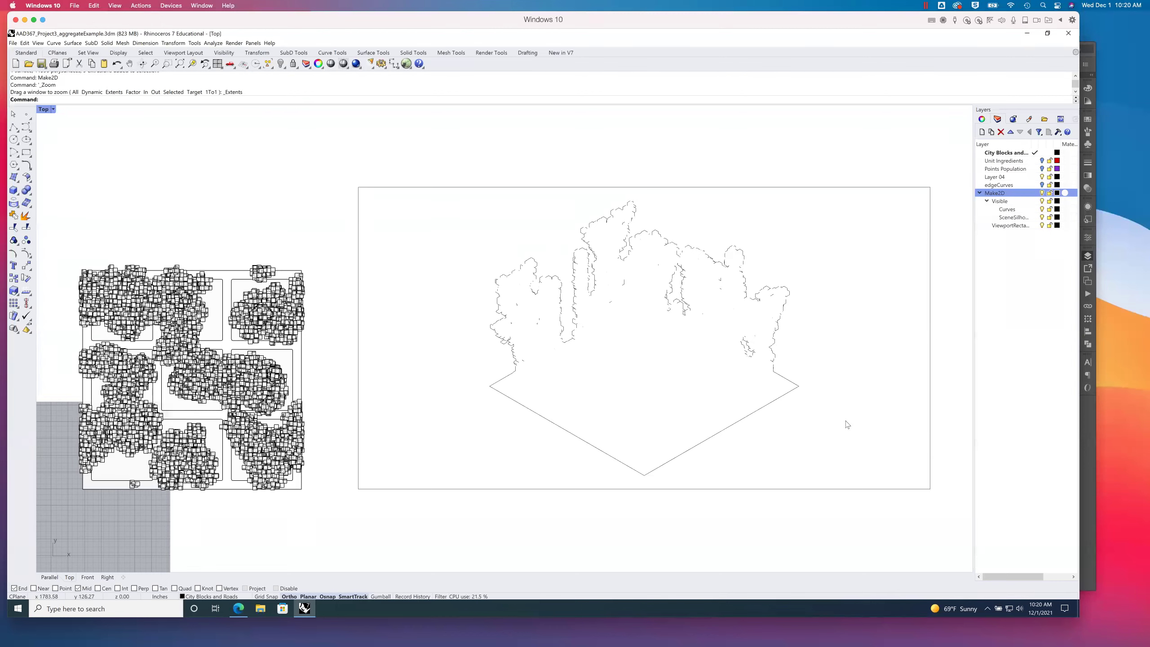
mouse_move(344, 168)
mouse_down()
mouse_move(881, 529)
mouse_move(946, 530)
mouse_up()
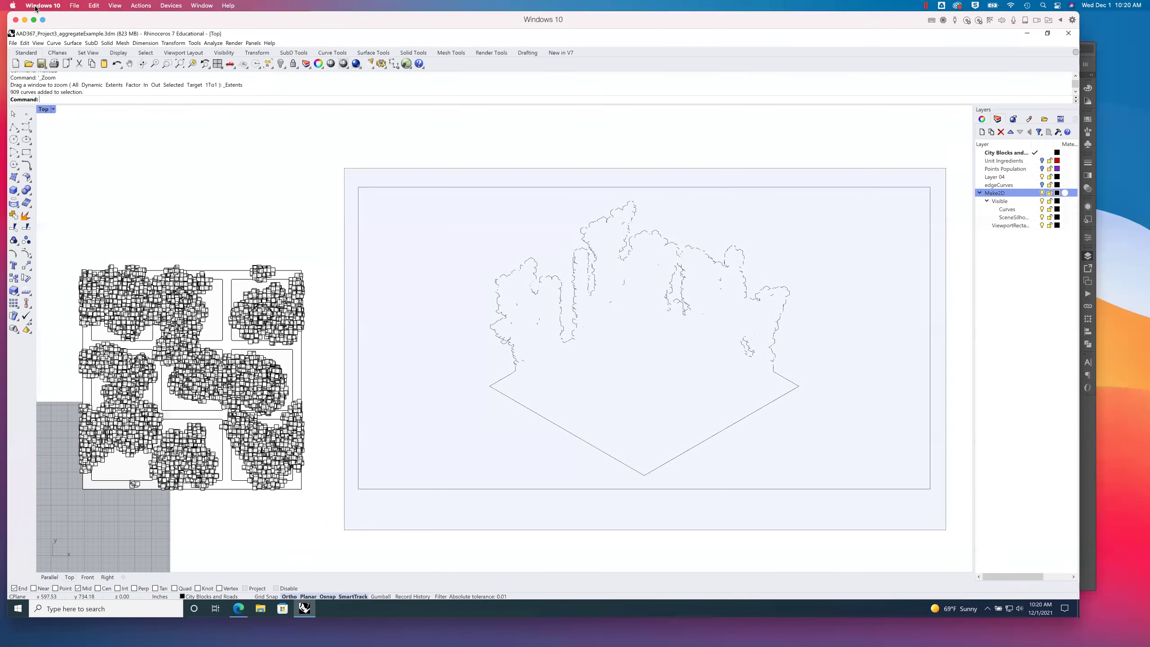
click(13, 43)
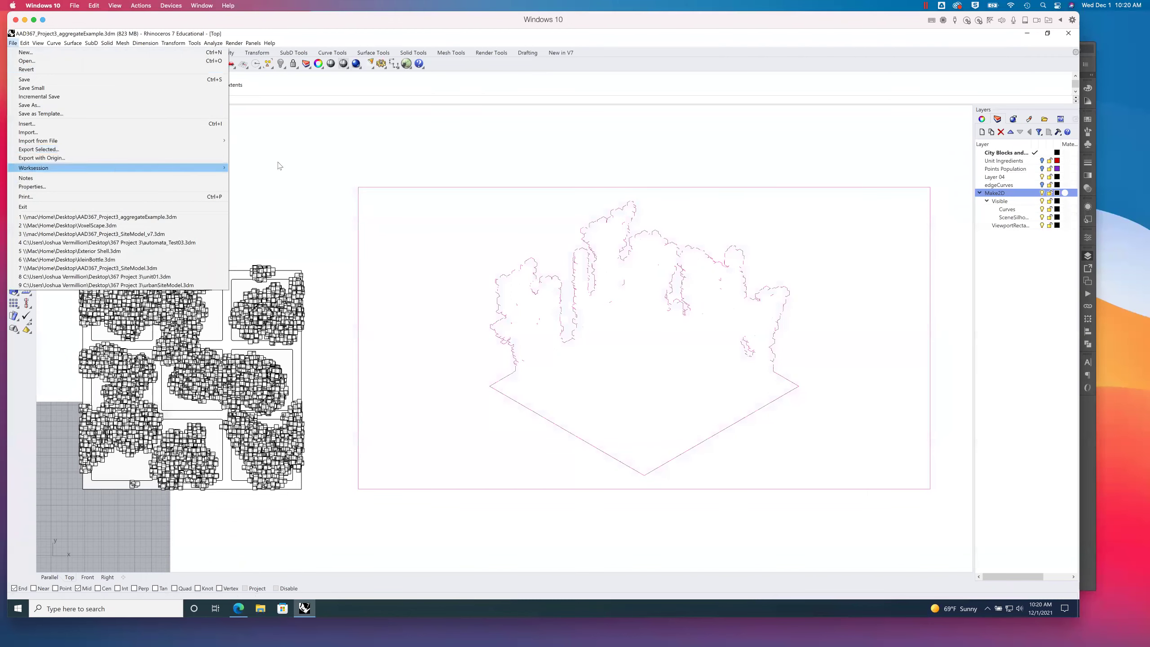
click(294, 163)
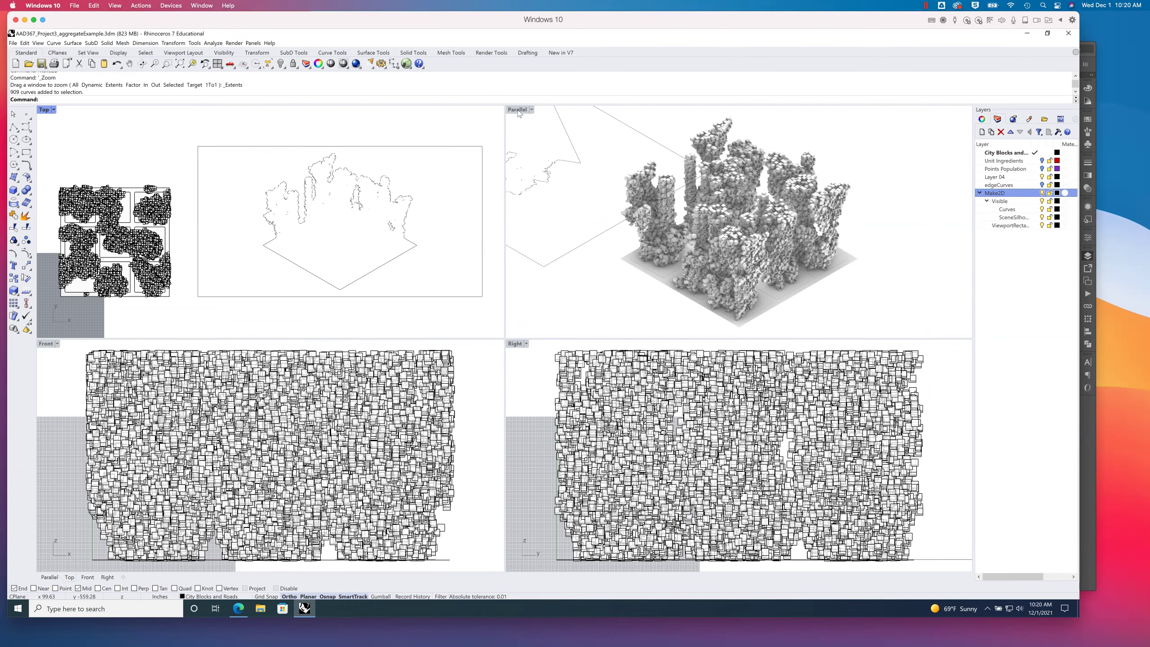
key(Delete)
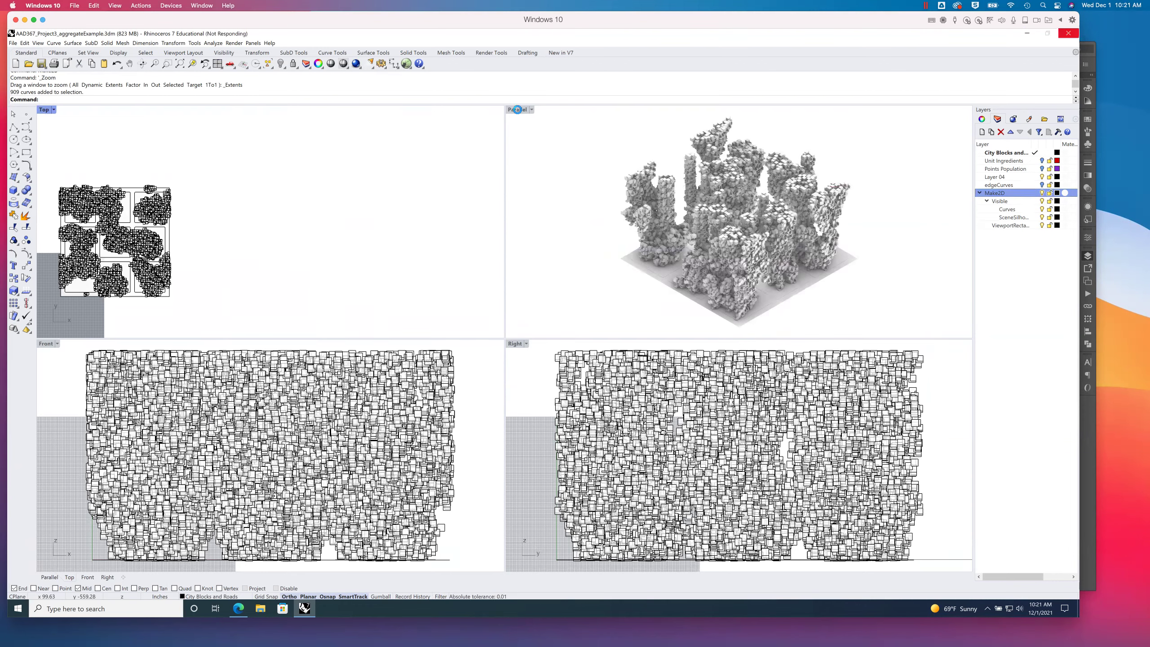
- In the maximized Parallel viewport, hide the Make2D layer and show the edgeCurves layer
click(518, 110)
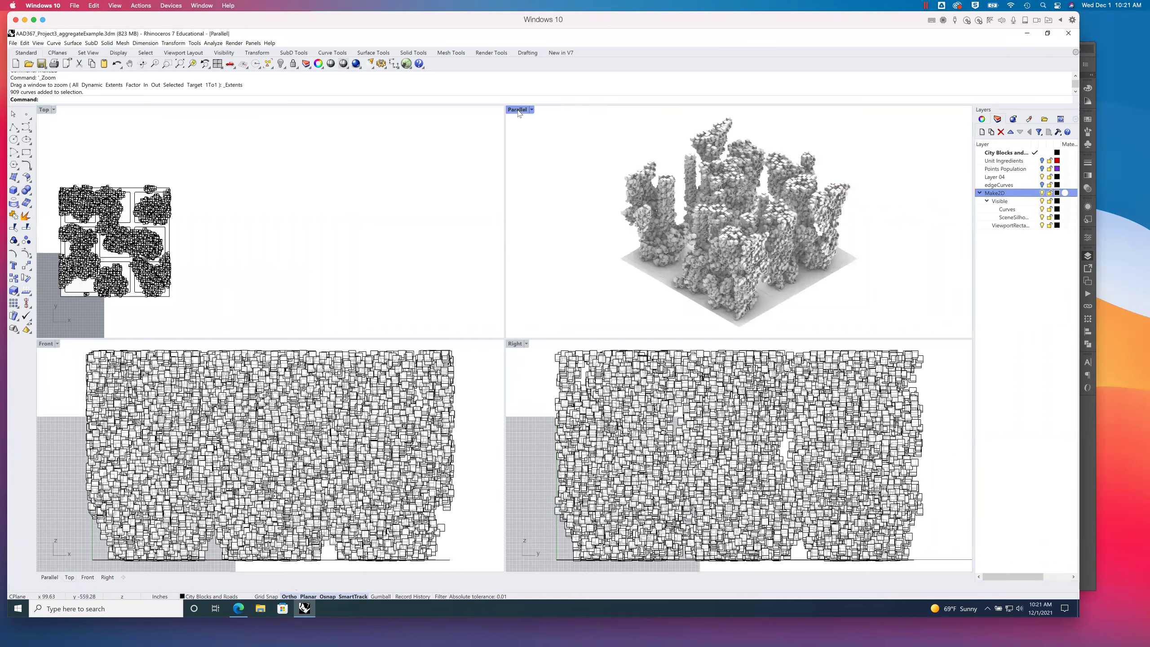
double_click(517, 110)
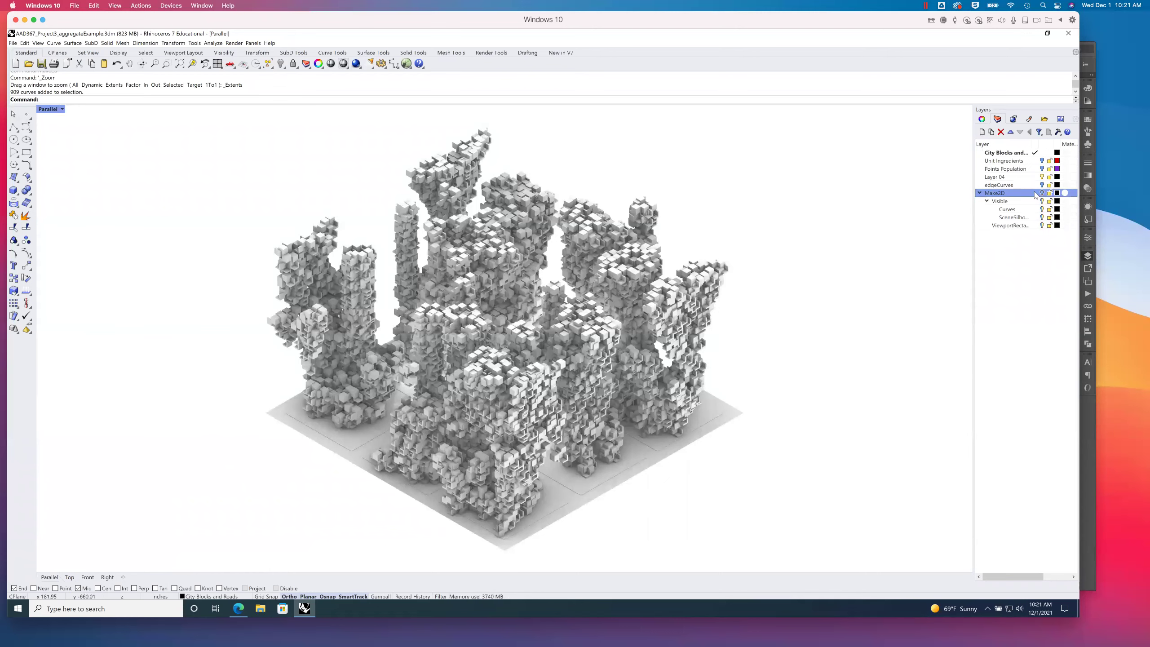
click(1010, 185)
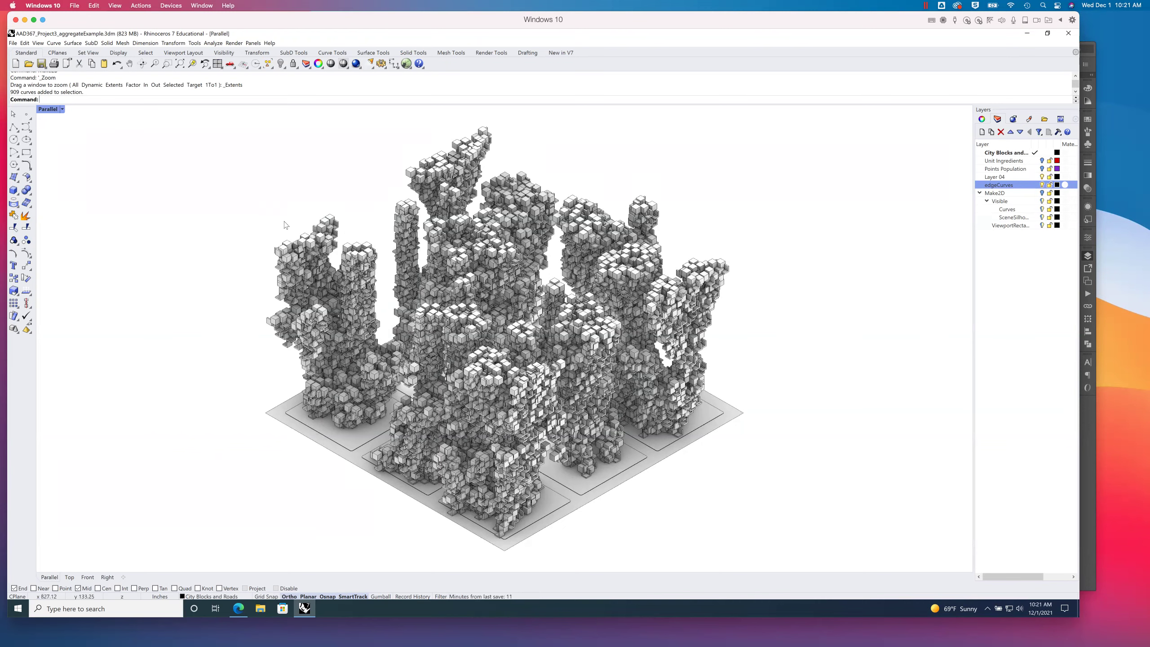
- Open the Rendered display mode settings in the Rhino options
click(193, 43)
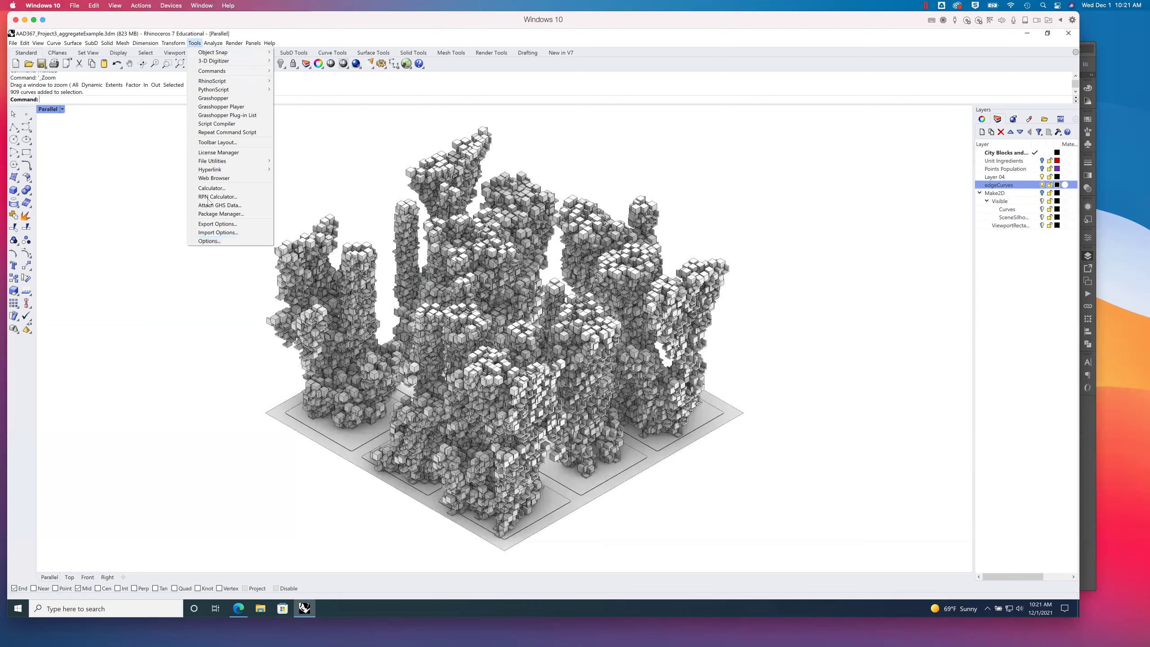
click(209, 240)
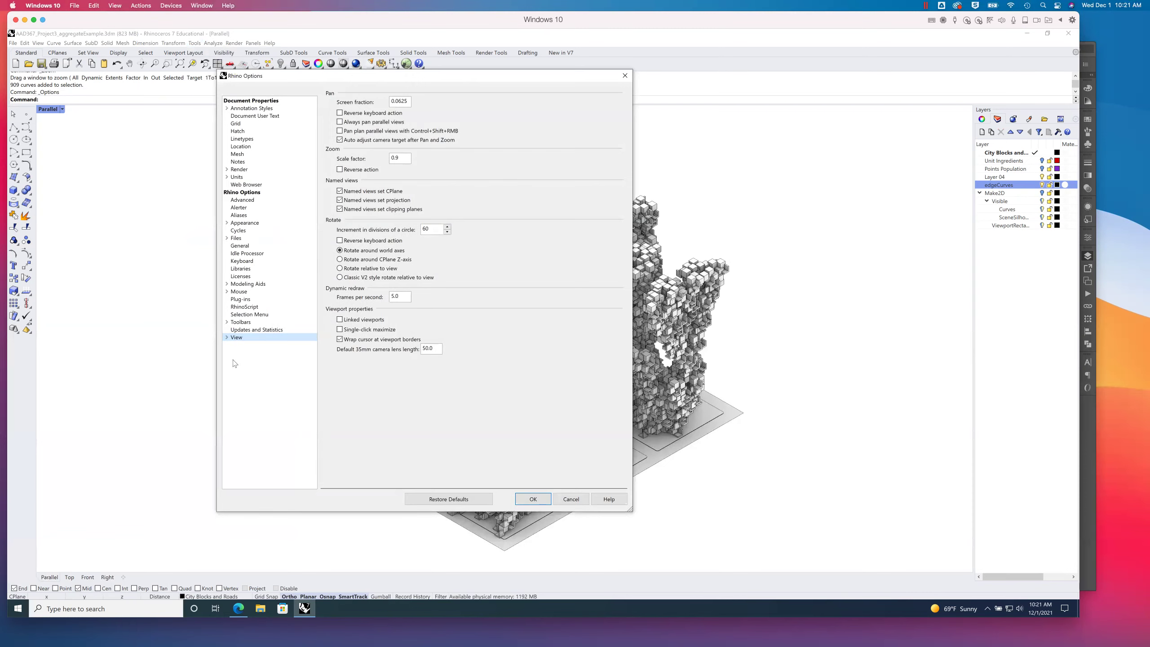
click(227, 337)
click(251, 345)
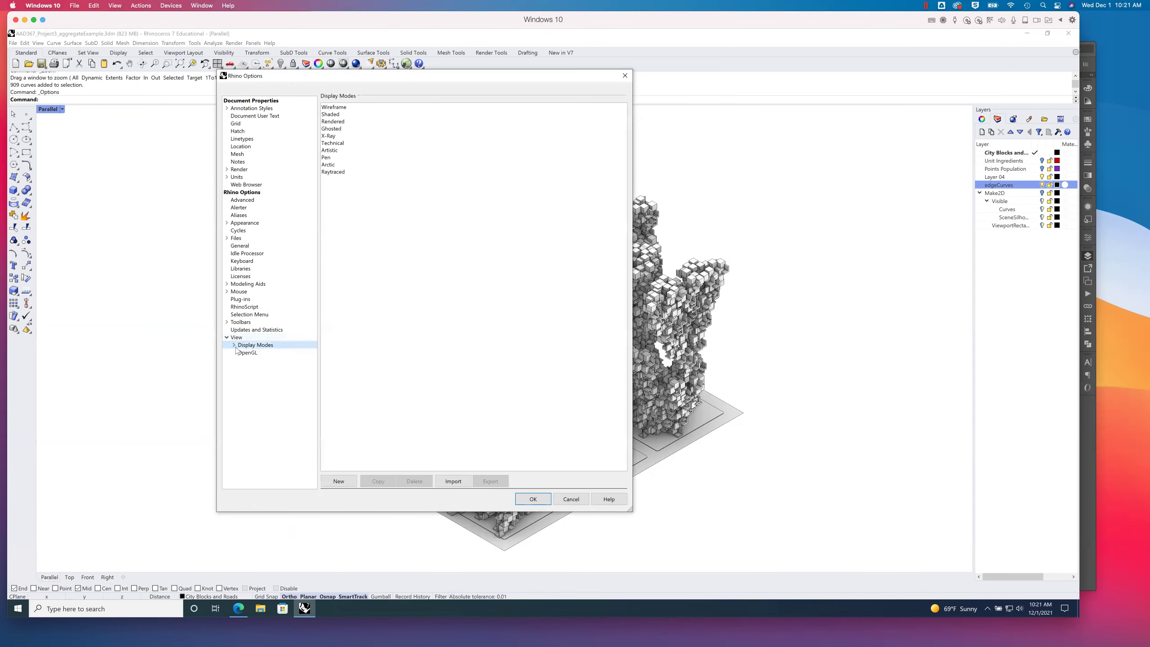
click(234, 345)
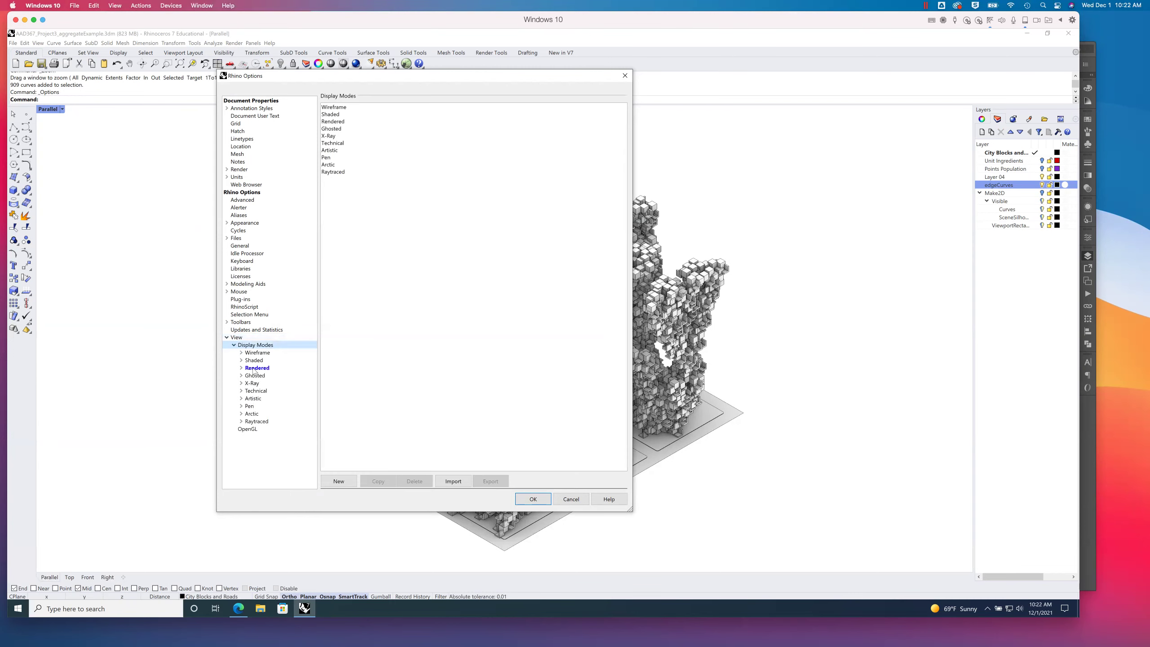
click(255, 368)
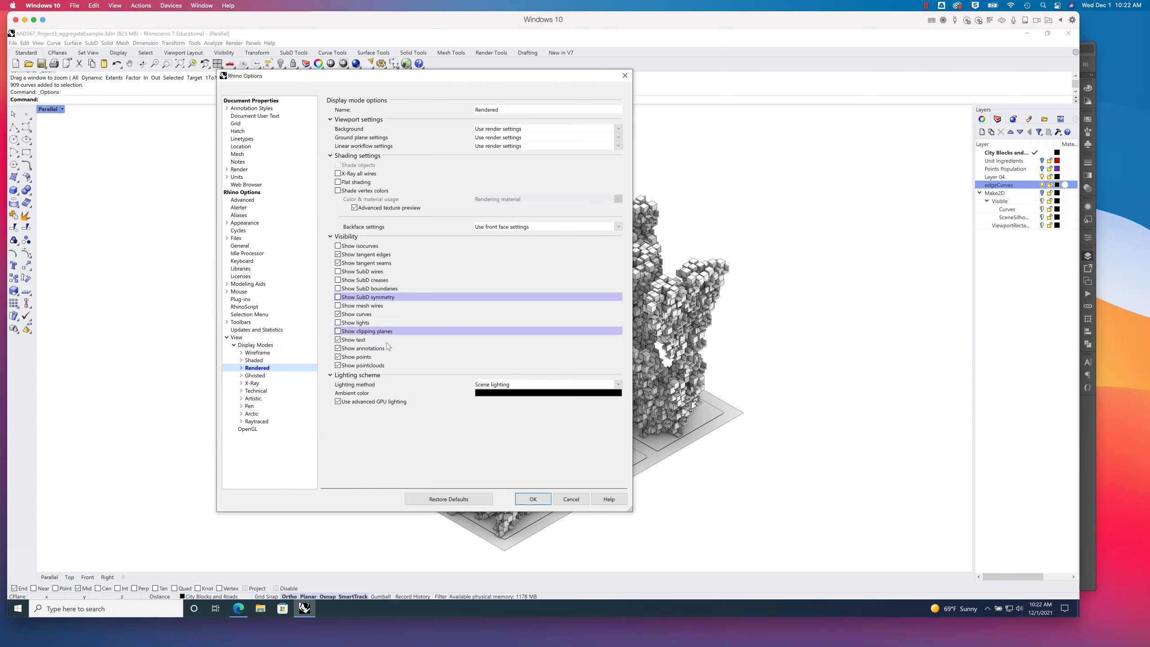
- Turn Show curves off and back on for the Rendered display mode
click(338, 315)
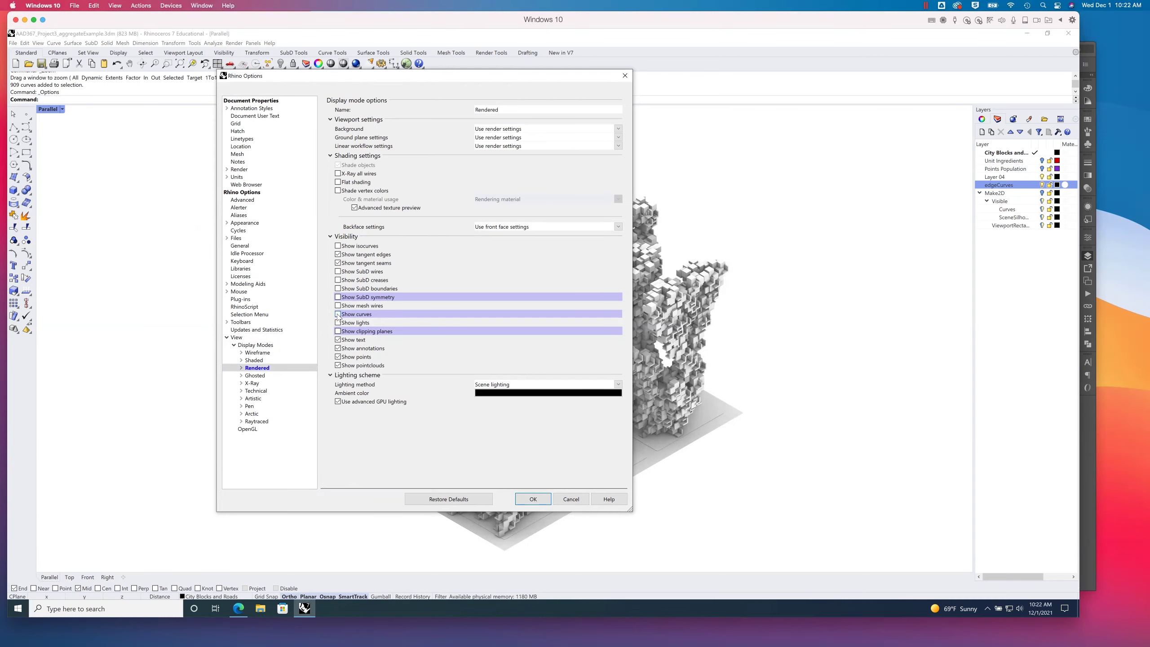
click(338, 315)
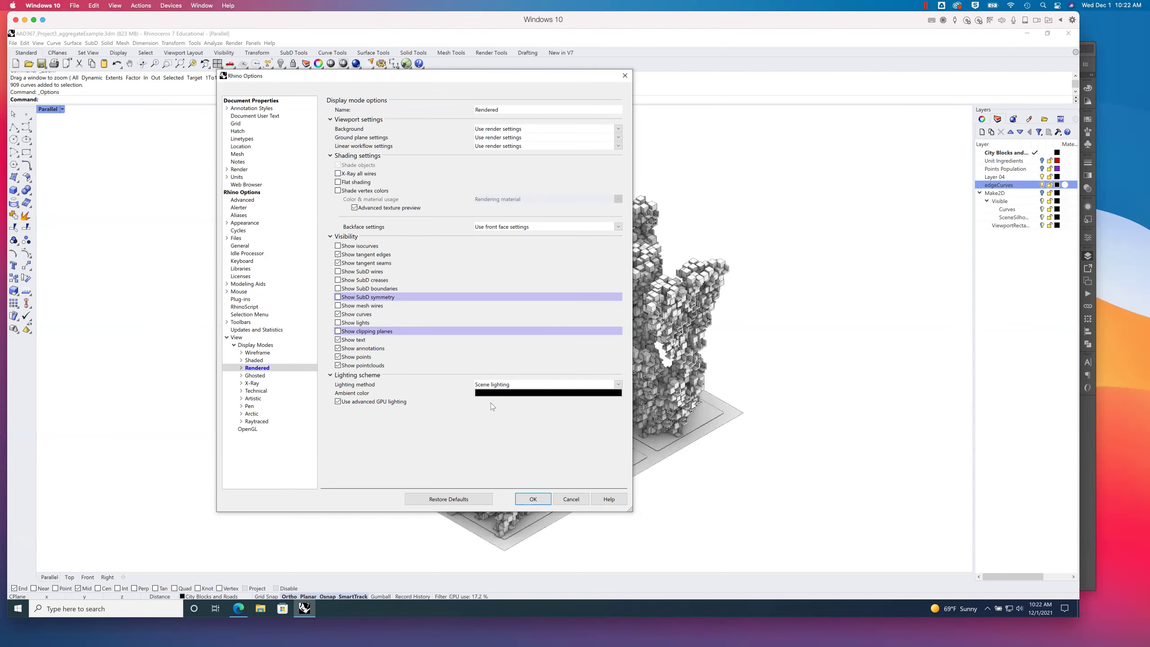
- Accept the Rendered display mode options and open the capture-to-file settings for the Parallel view, dismissing the stray browser window
click(540, 500)
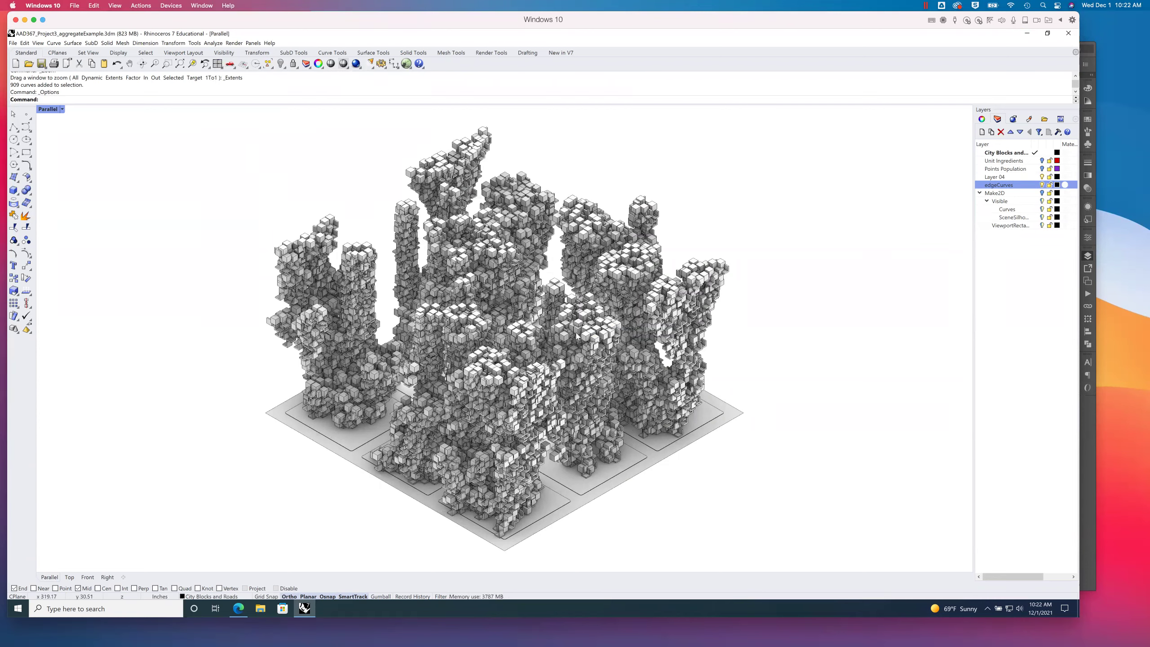
click(38, 43)
mouse_move(136, 187)
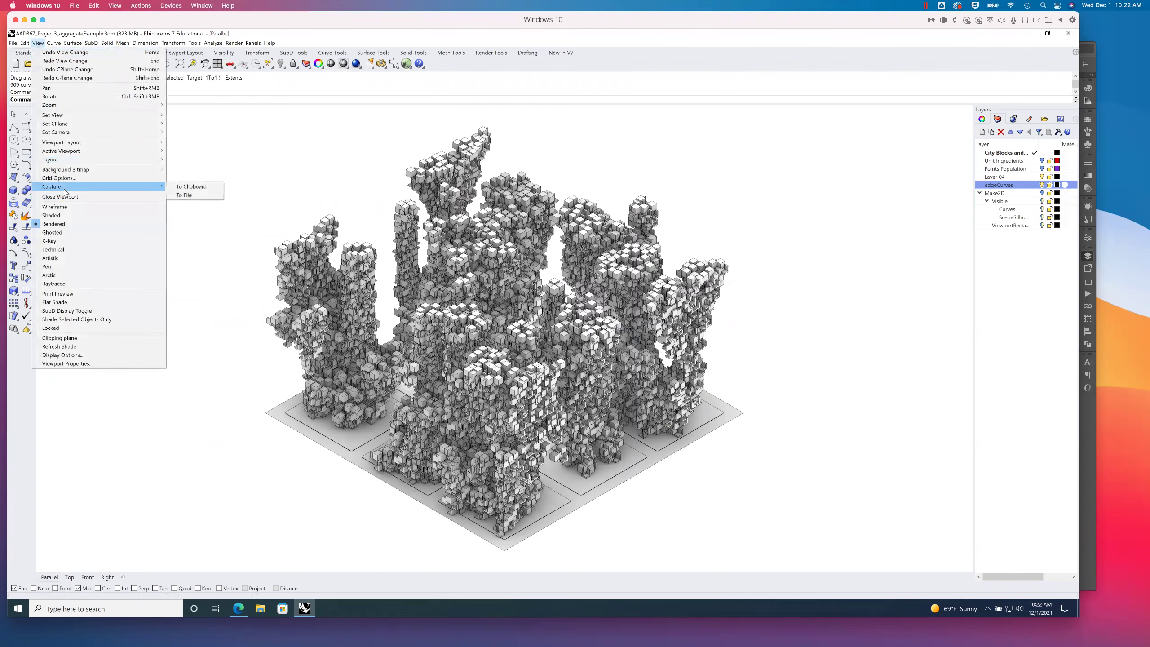
click(185, 195)
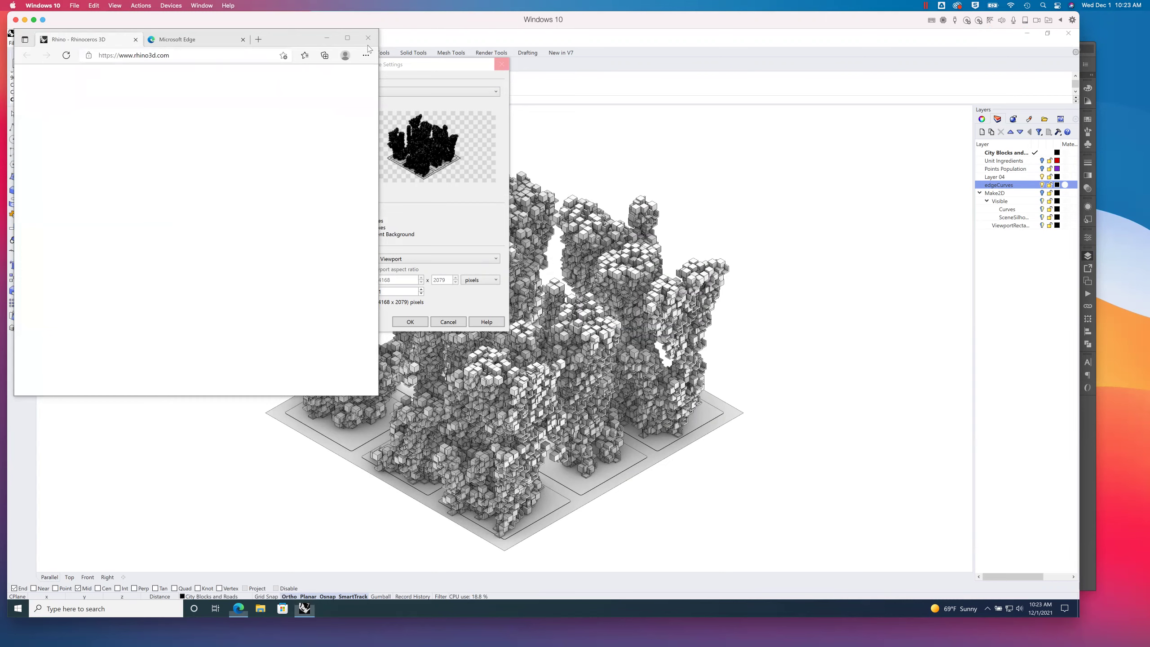
key(alt+Tab)
key(Escape)
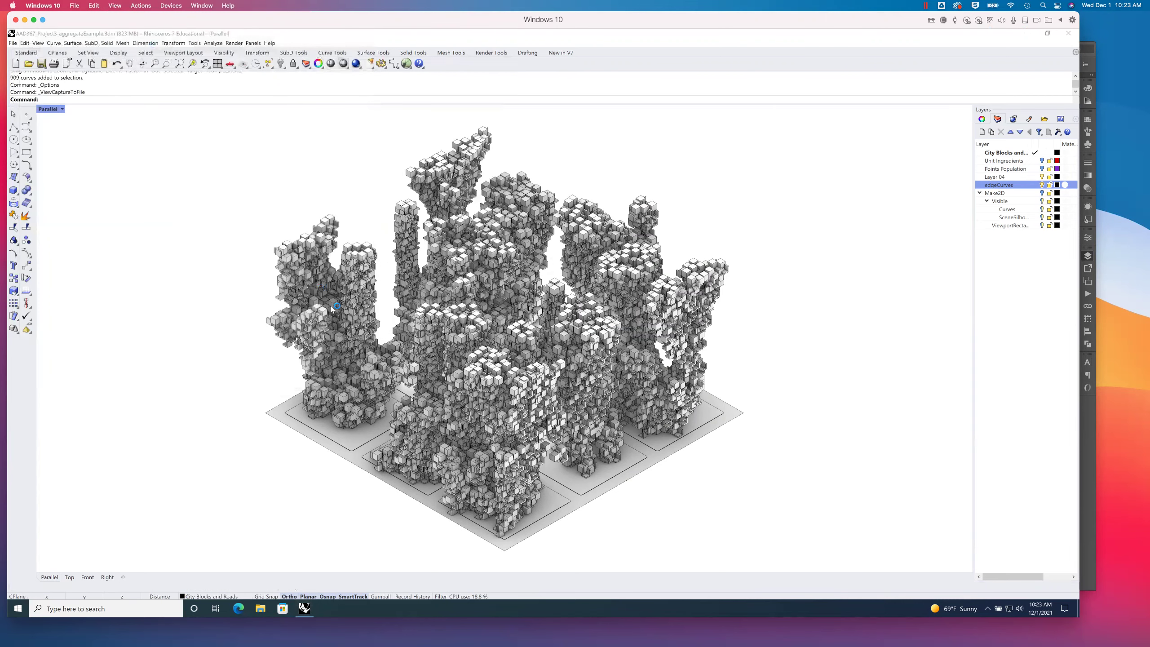
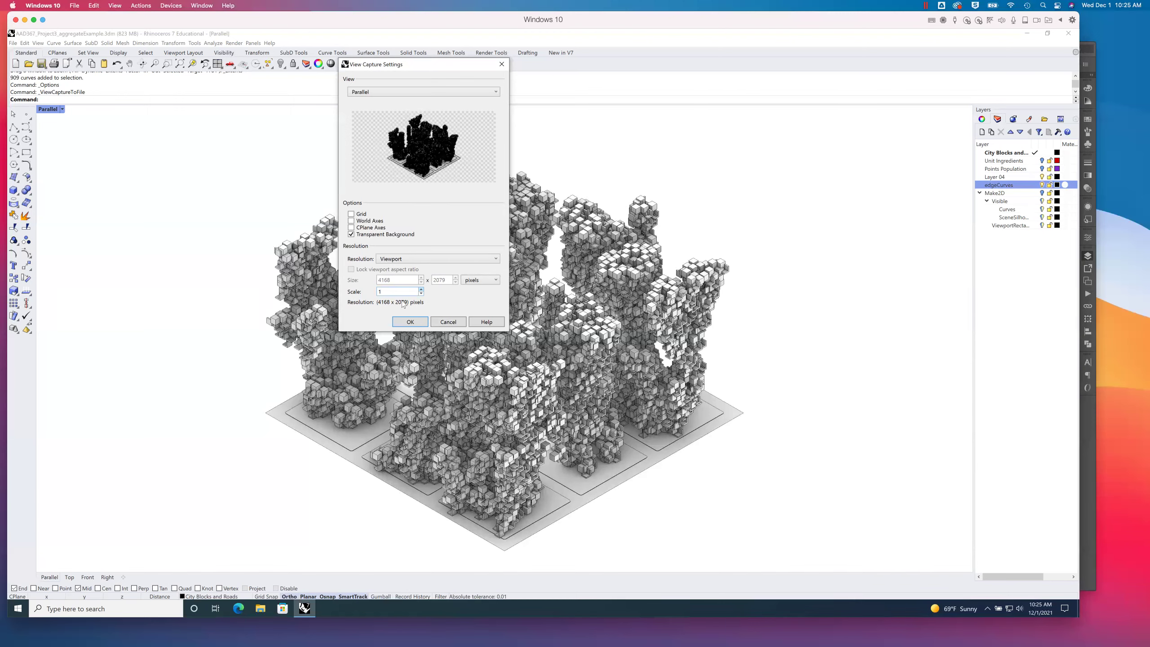
- Set the view capture scale to 6, accept the capture settings and choose PNG as the file type
text(.1)
double_click(388, 290)
text(5)
text(6)
click(415, 324)
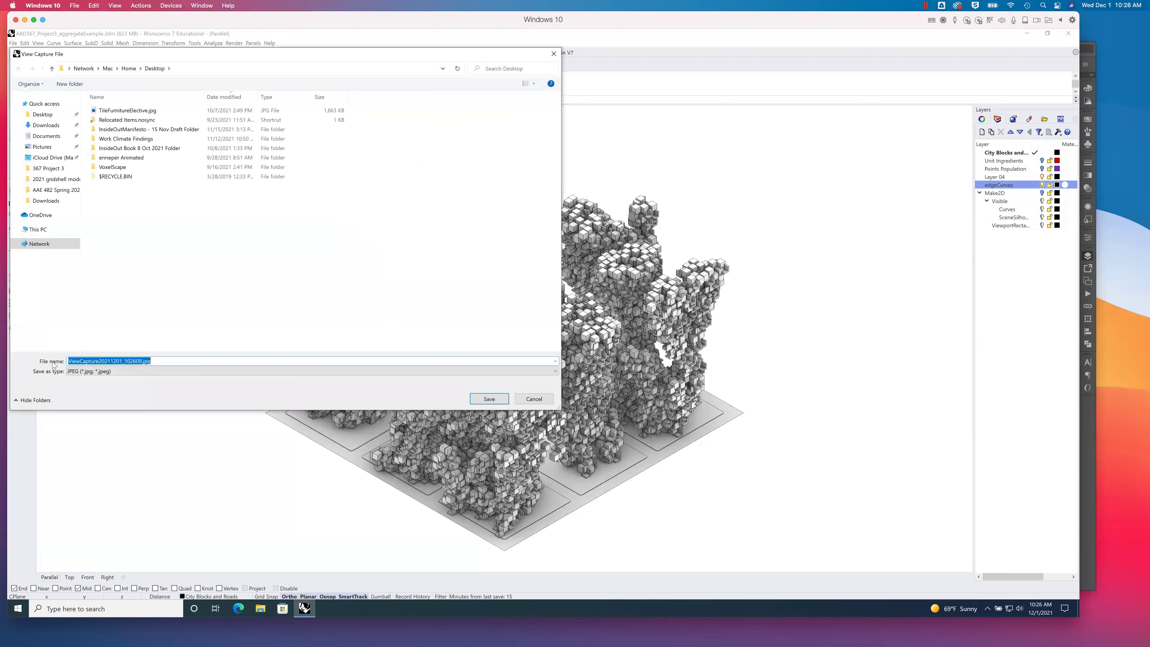
click(95, 372)
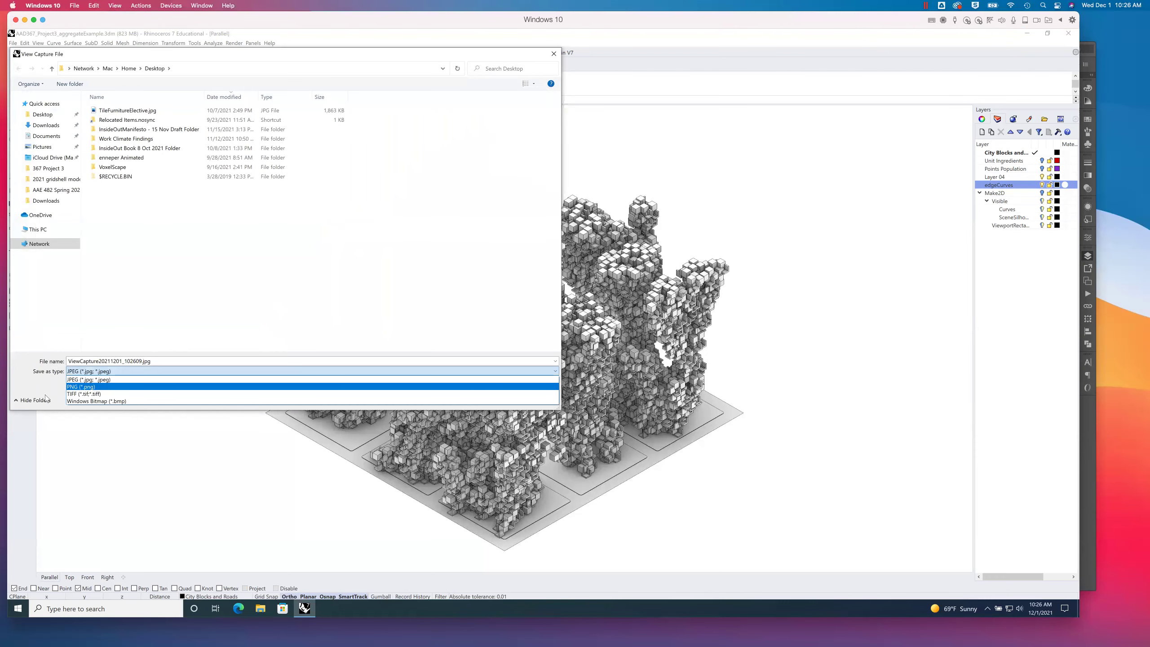
click(81, 386)
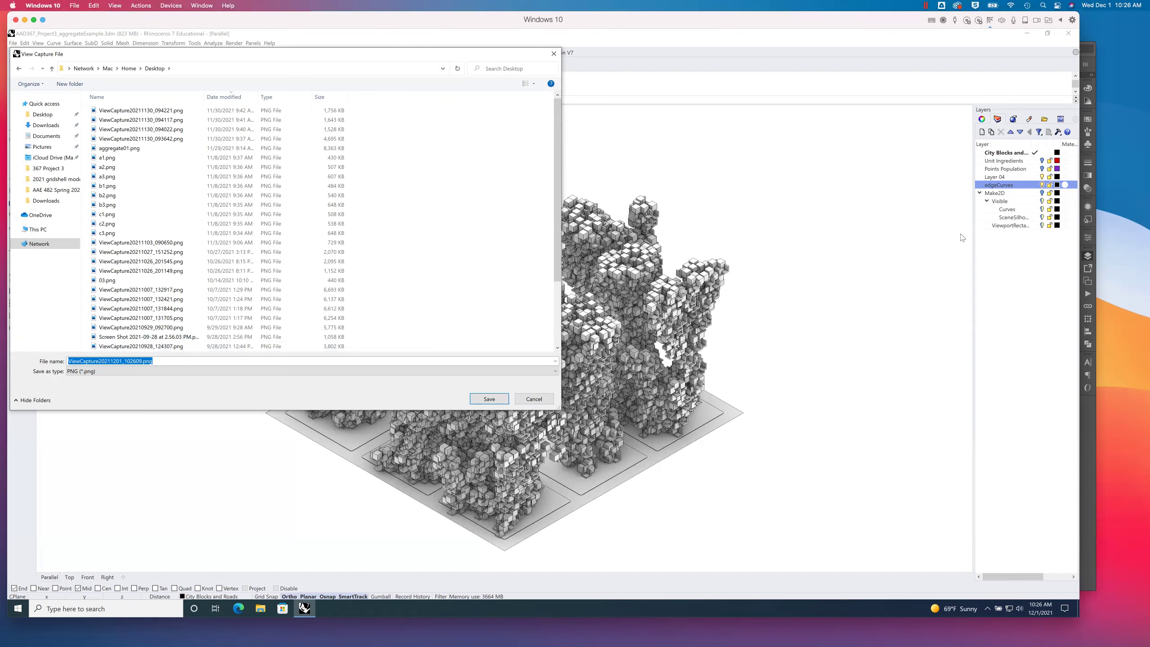
- Switch to Adobe Illustrator and open aggregateSilhouette01.AI from the Desktop
key(super+Tab)
drag(883, 50, 695, 19)
click(875, 222)
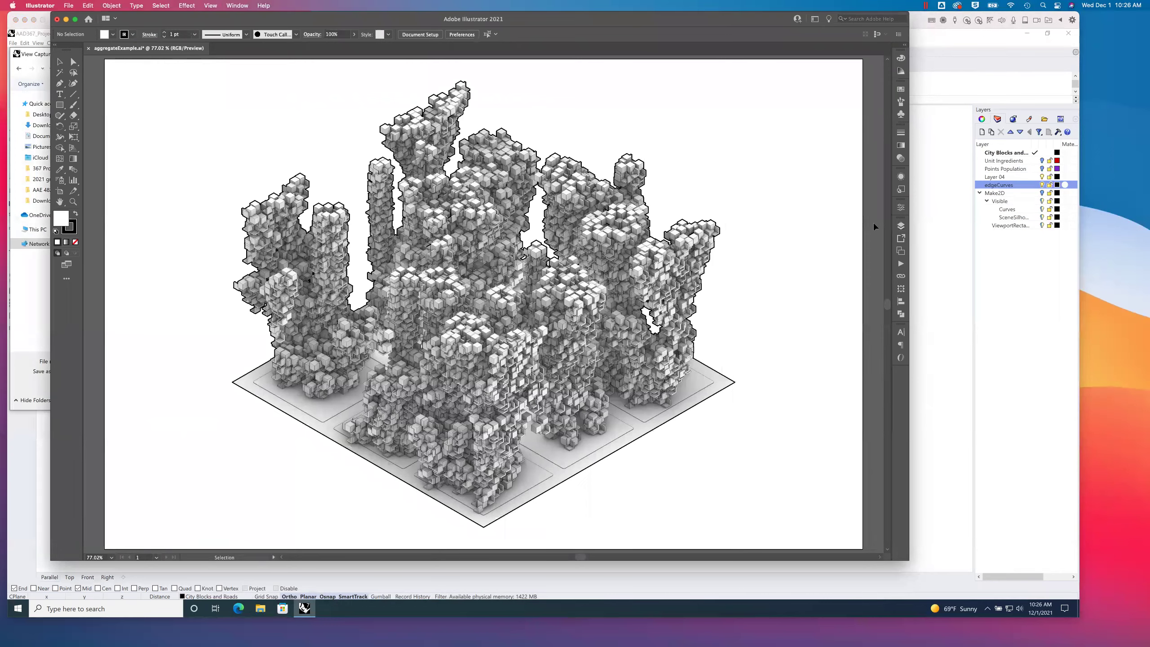
click(68, 5)
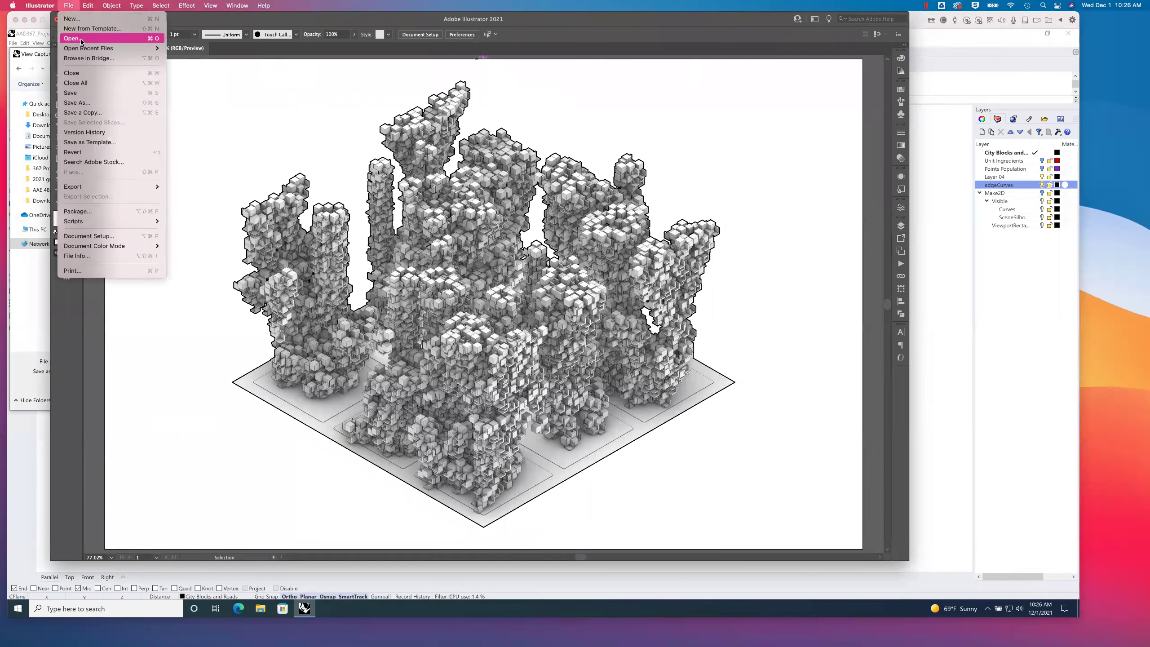
click(741, 290)
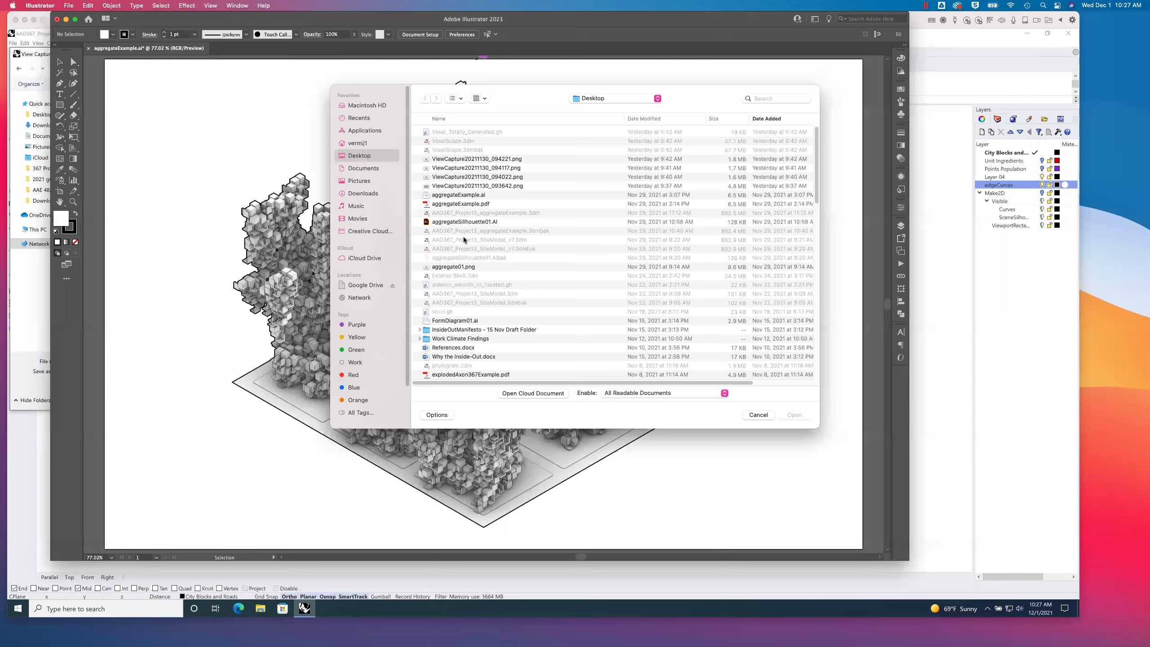
click(463, 222)
double_click(463, 222)
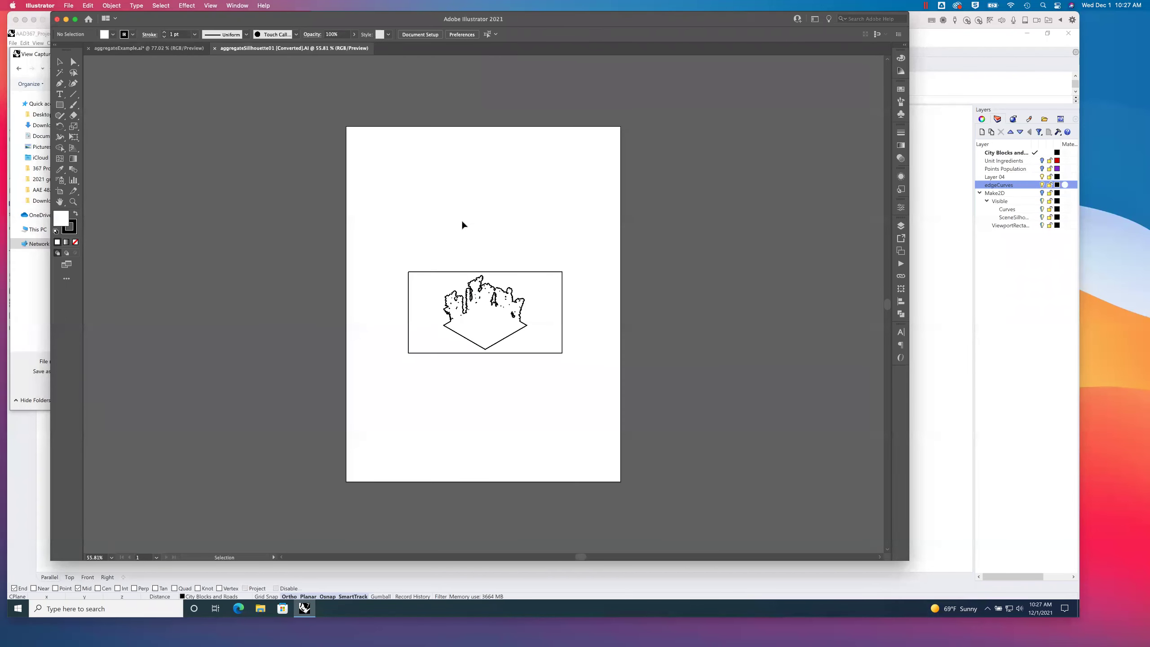
- Set the artboard width to 17 in and select the viewport rectangle around the silhouette
alt+scroll(468, 268, up, 10)
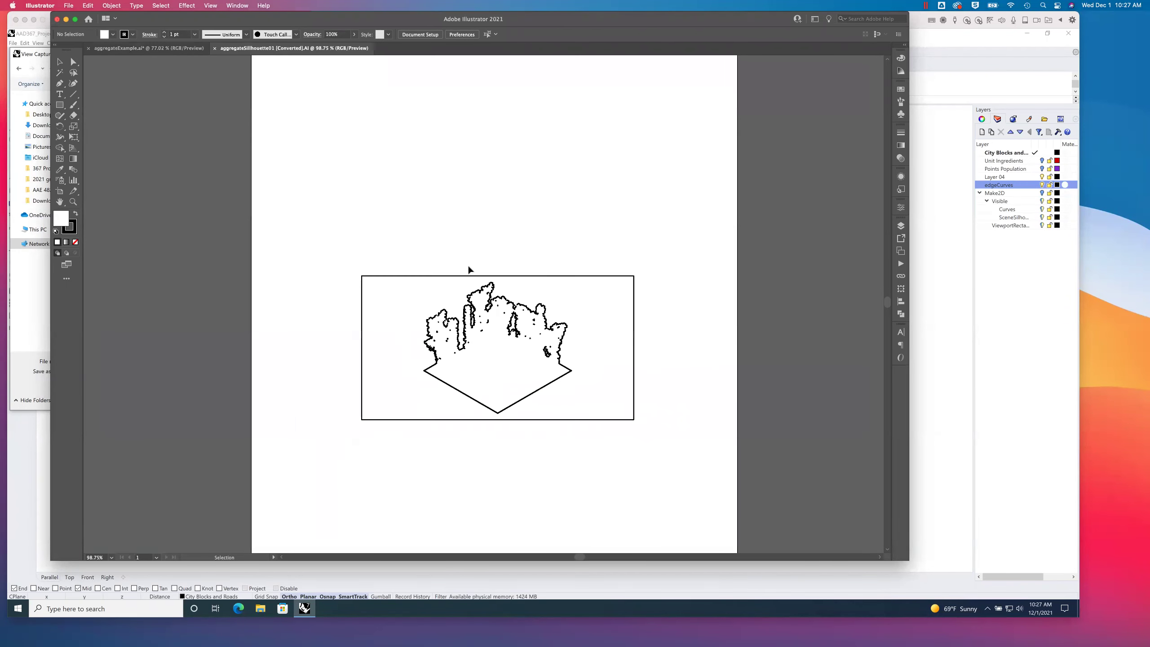
alt+scroll(468, 270, down, 10)
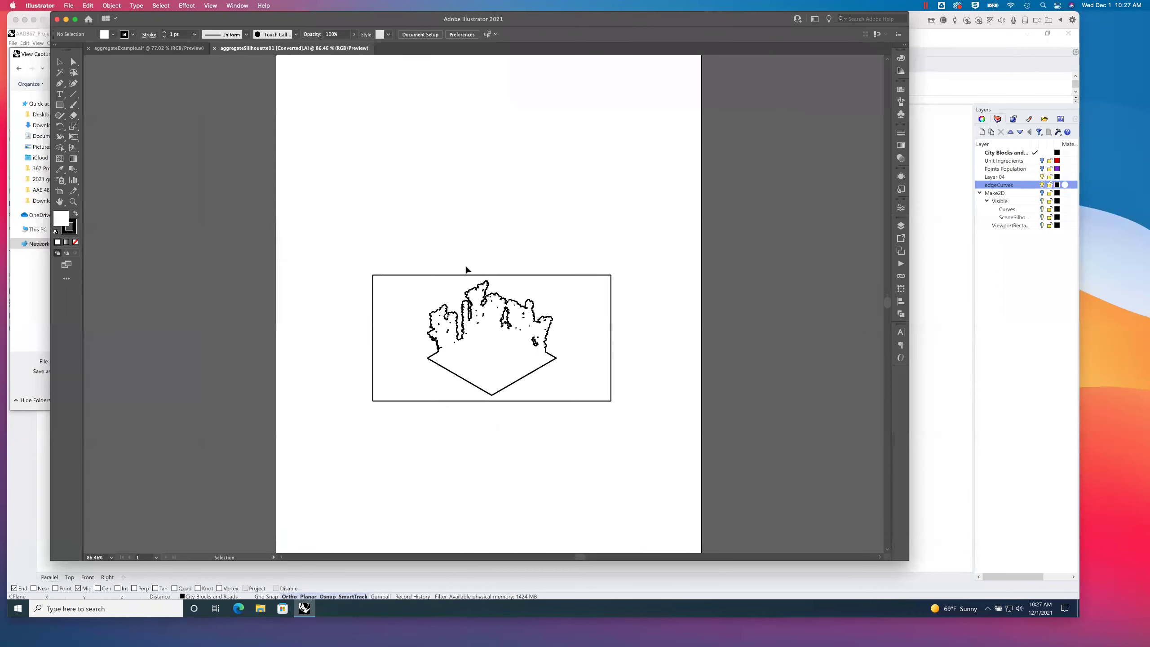
alt+scroll(466, 270, up, 3)
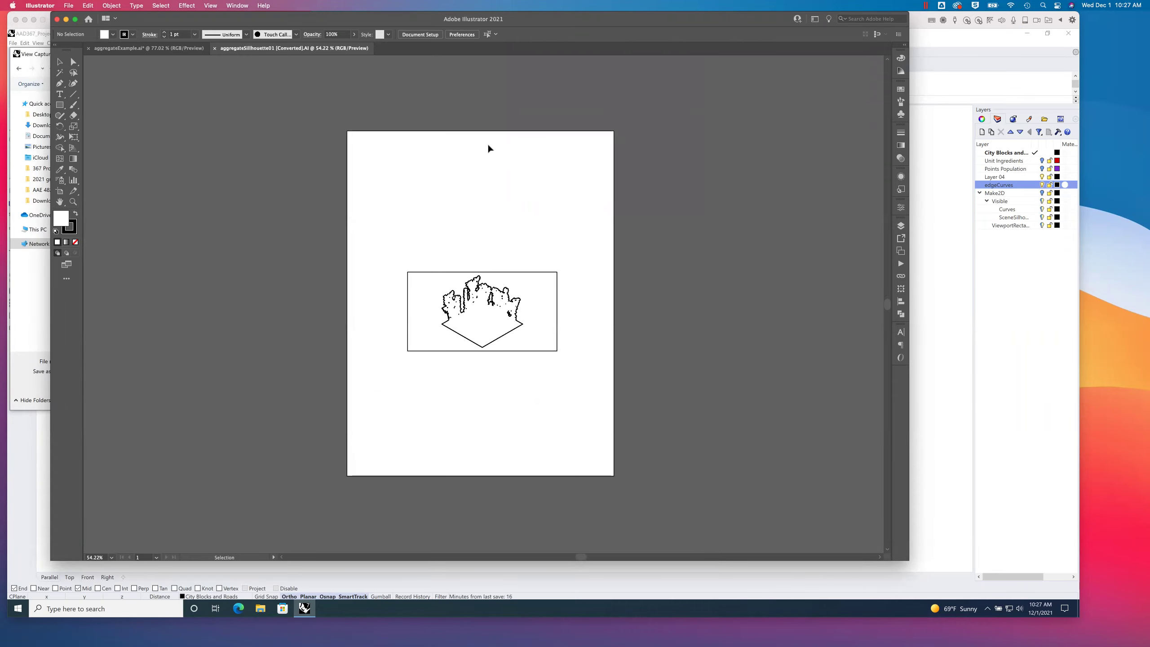
click(419, 35)
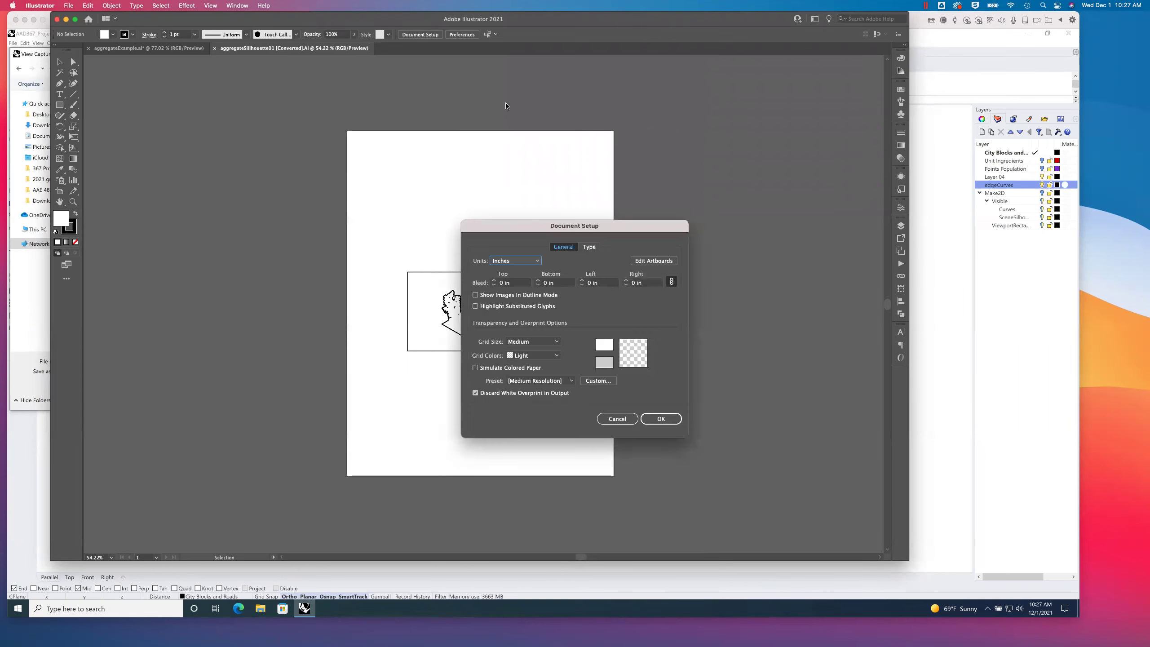
click(667, 226)
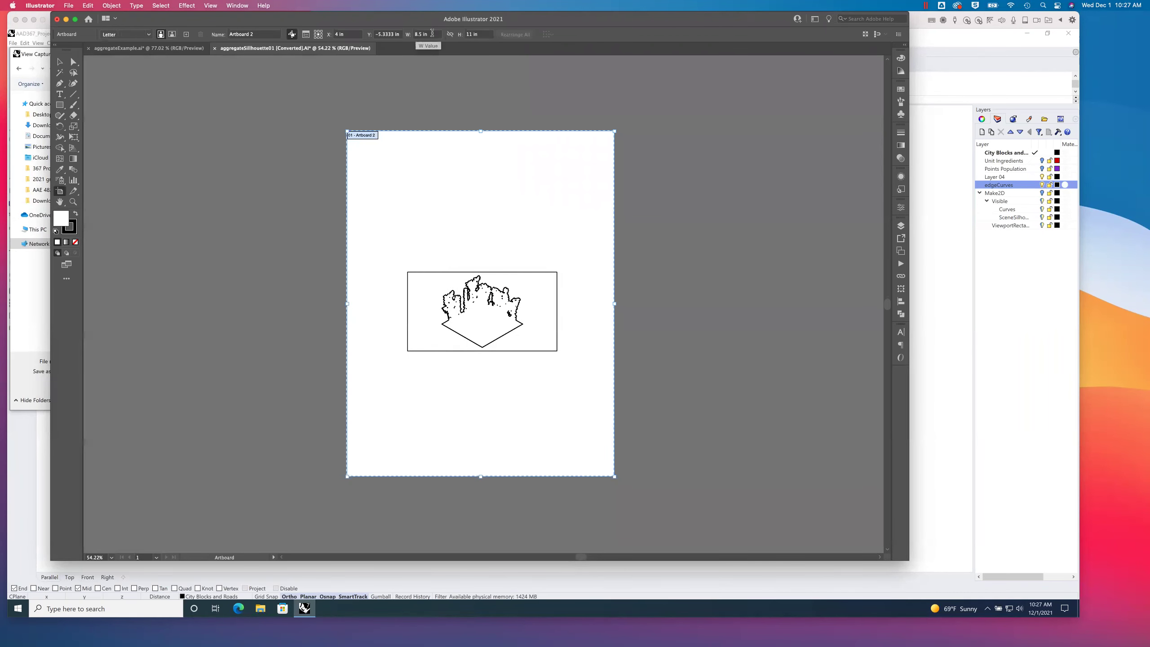
drag(430, 37, 402, 38)
text(17)
key(Return)
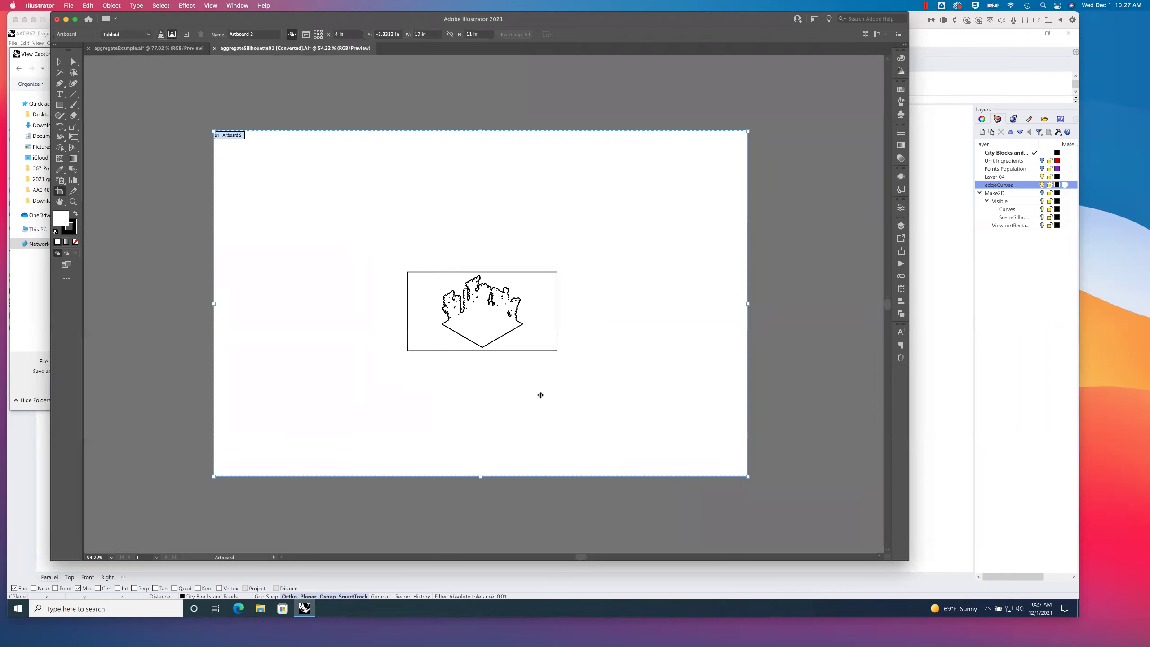
key(Escape)
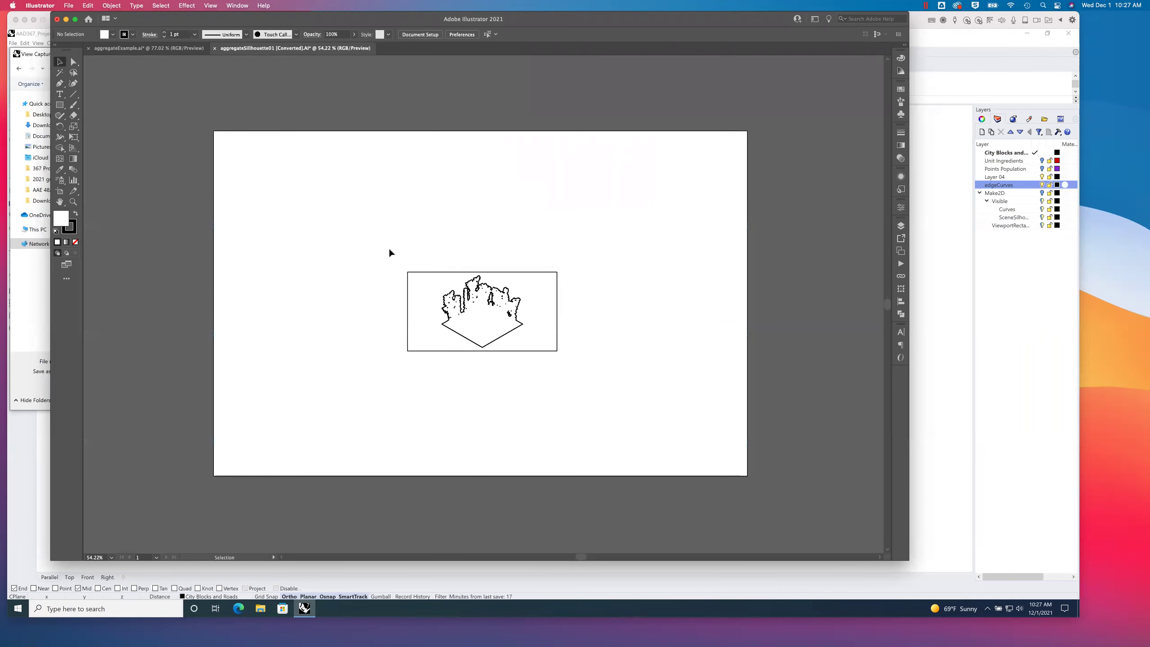
drag(611, 388, 614, 382)
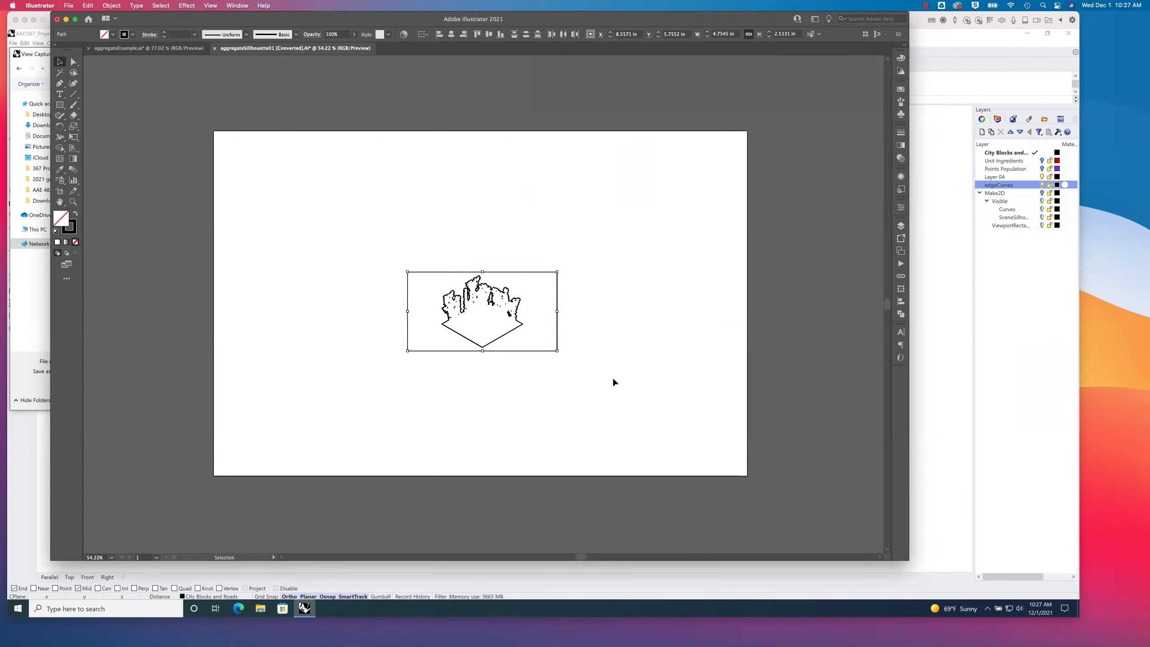
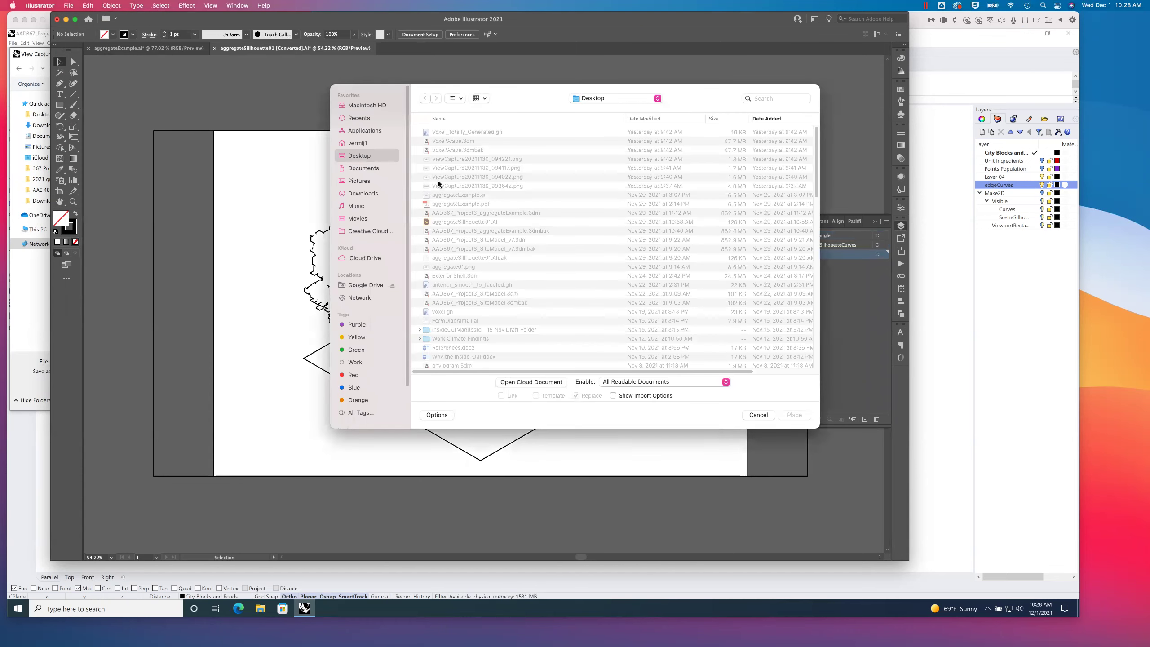
- Place aggregate01.png from the Desktop as a linked image on Layer 3
click(481, 159)
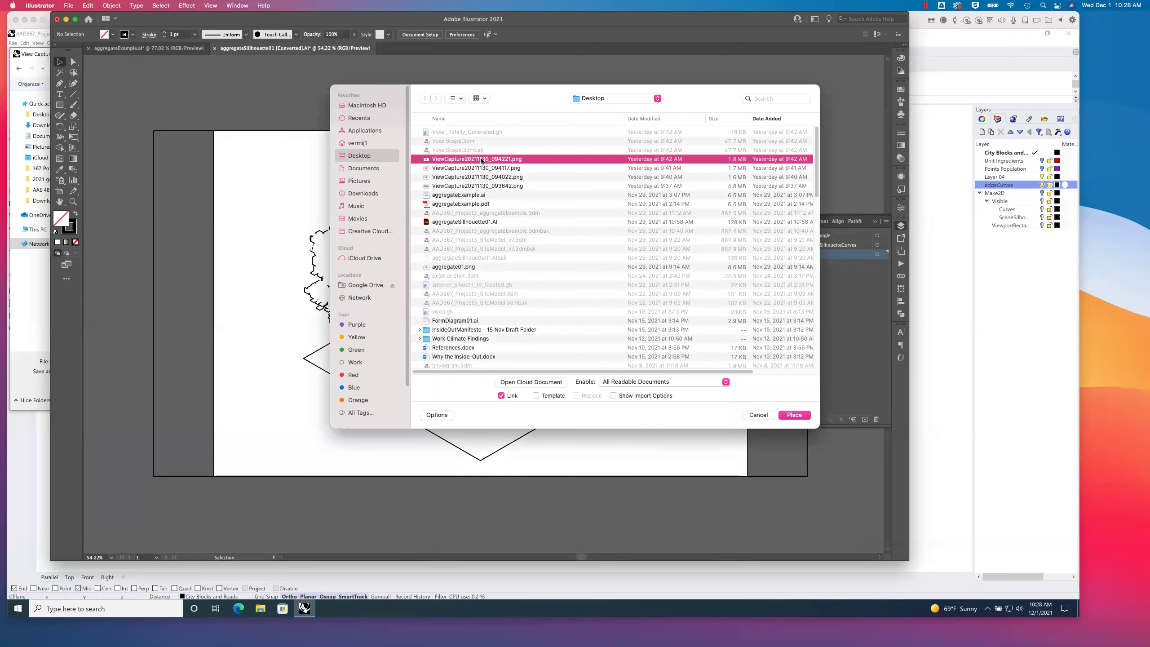
key(space)
key(Down)
key(space)
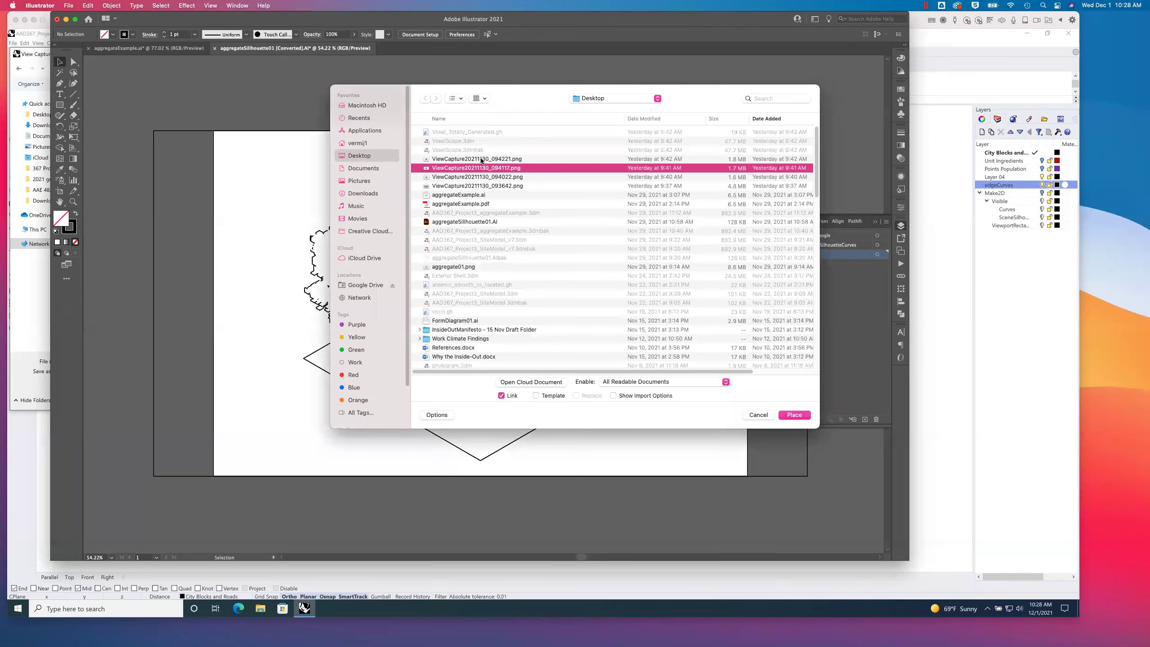
click(458, 267)
key(Return)
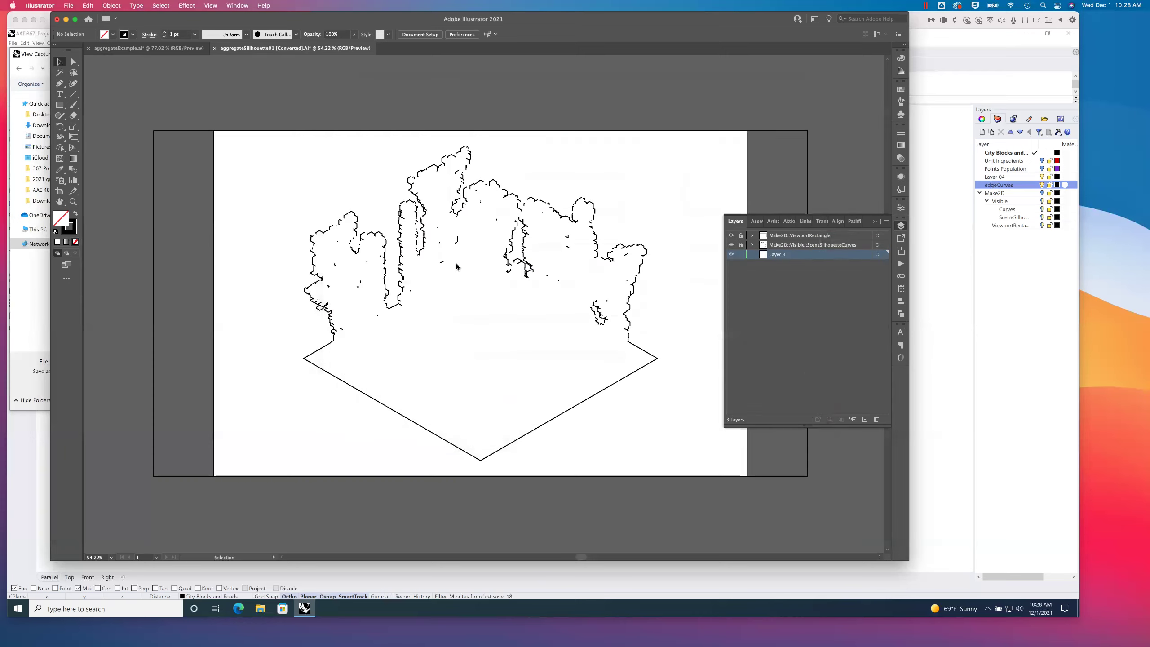
click(149, 98)
- Center the placed image on the artboard by setting its X position to 8.5 in and its Y position to 5.5 in
key(super+minus)
key(super+minus)
key(super+minus)
key(super+minus)
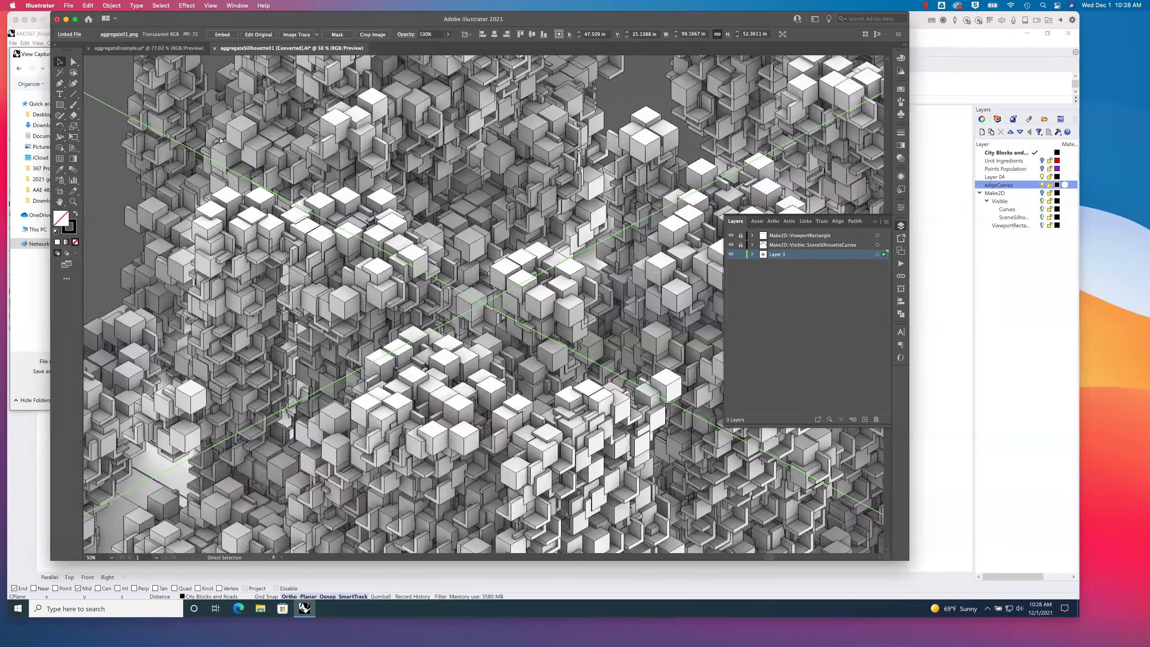
key(super+minus)
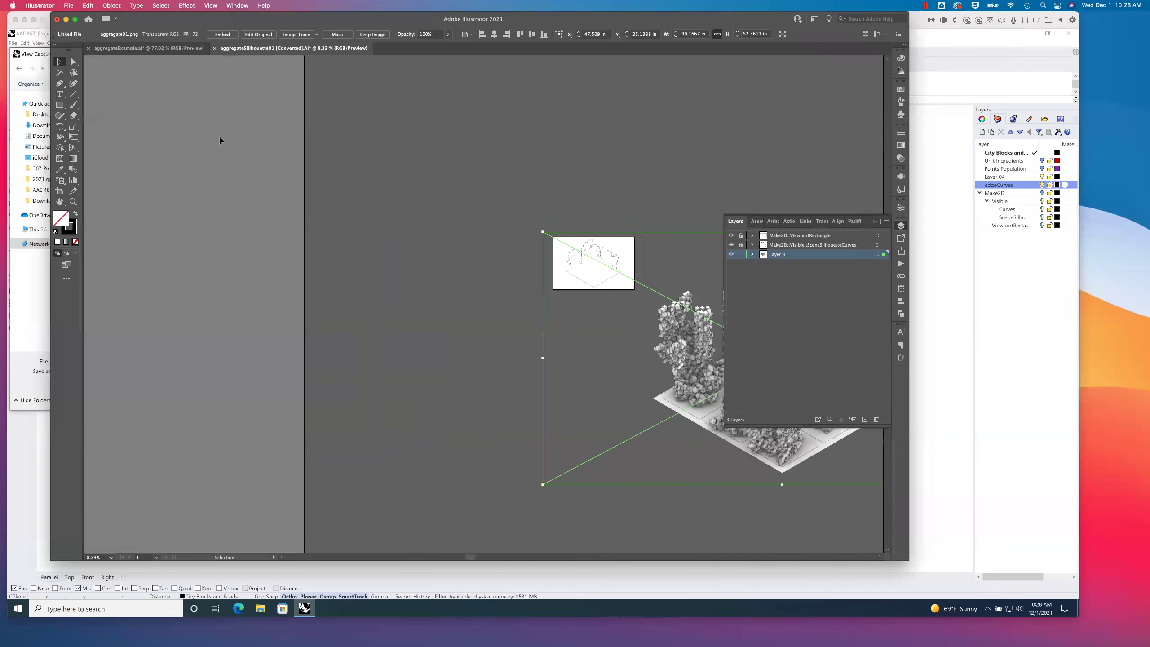
scroll(453, 254, right, 5)
scroll(453, 254, down, 1)
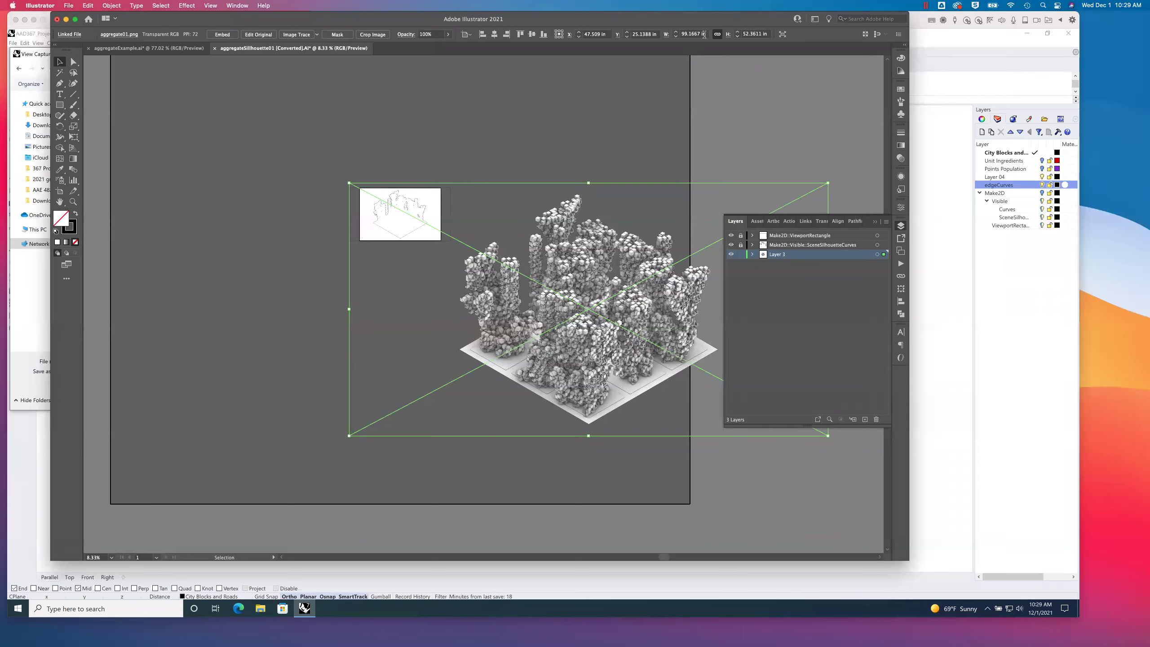
click(593, 34)
text(8.5)
key(Return)
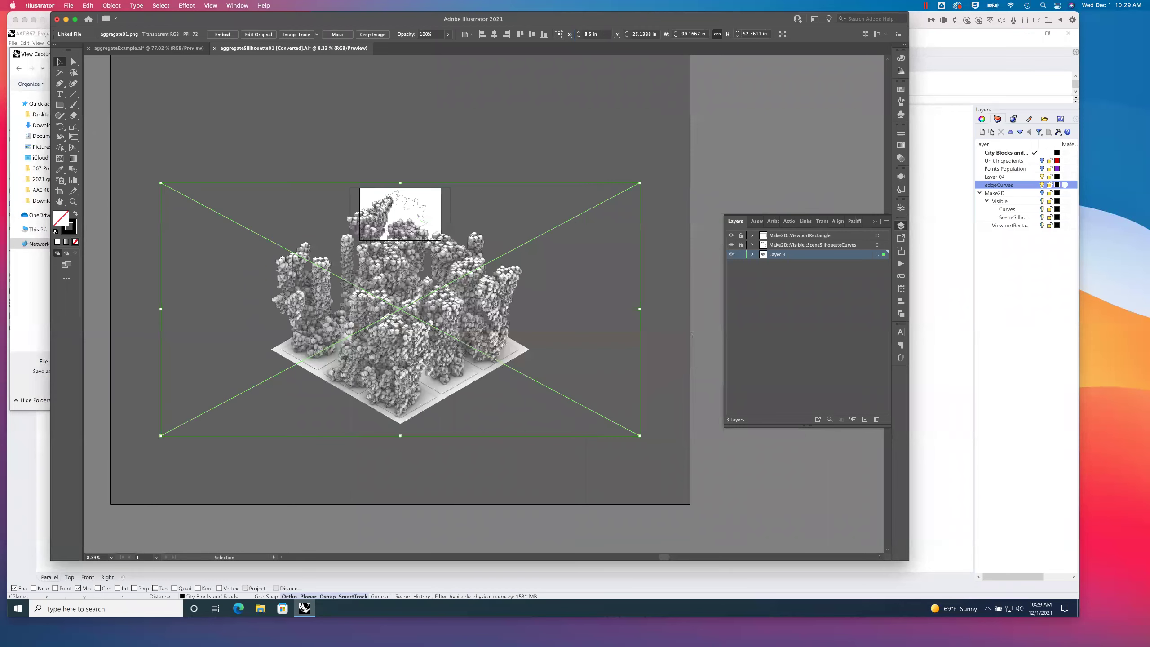
click(653, 34)
text(5.5)
key(Return)
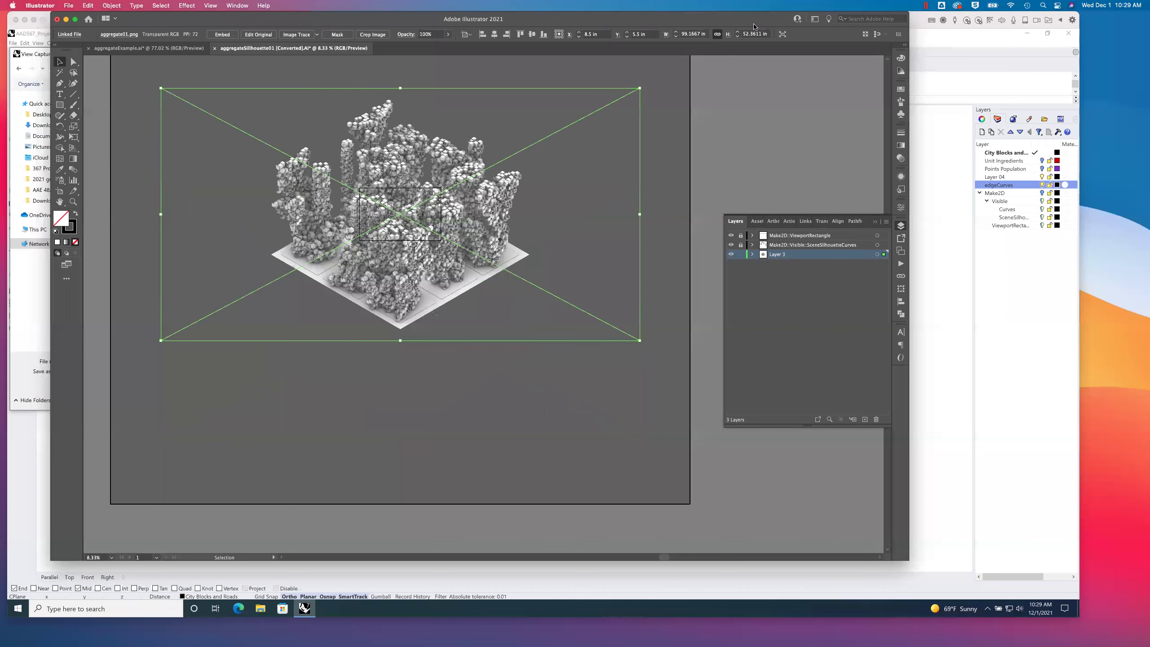
- Scale the placed image proportionally to a height of 11 in
click(731, 30)
text(11)
key(Return)
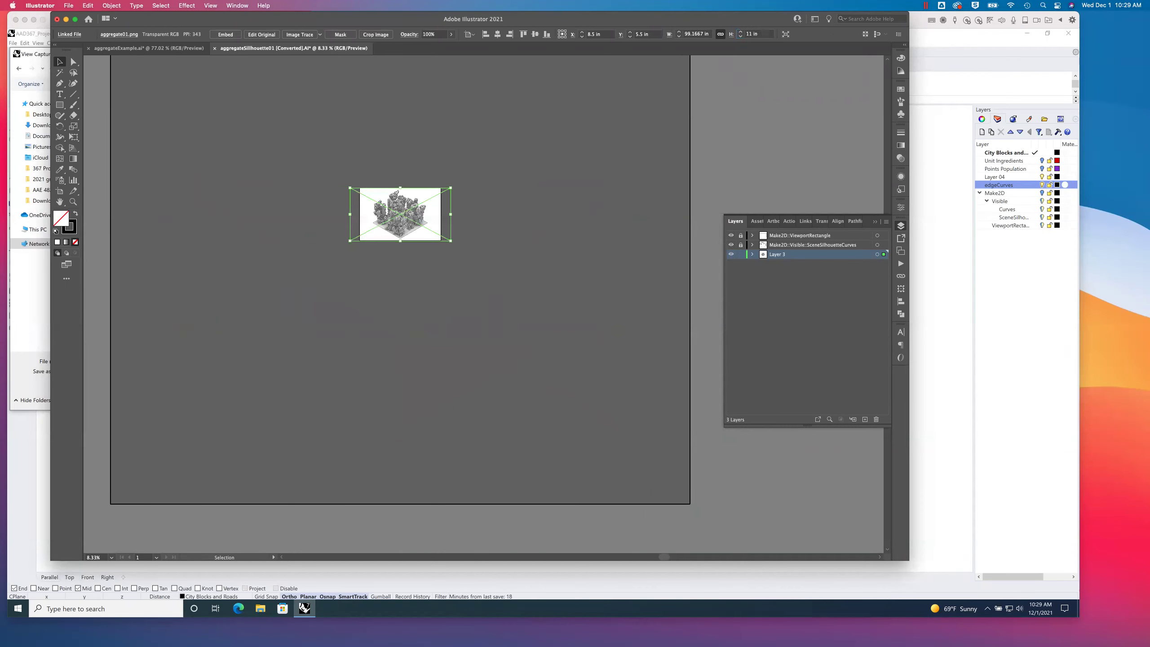
- Lock Layer 3 with the placed image and hide the Make2D::ViewportRectangle layer
key(super+equal)
key(super+equal)
key(super+equal)
key(super+equal)
key(super+equal)
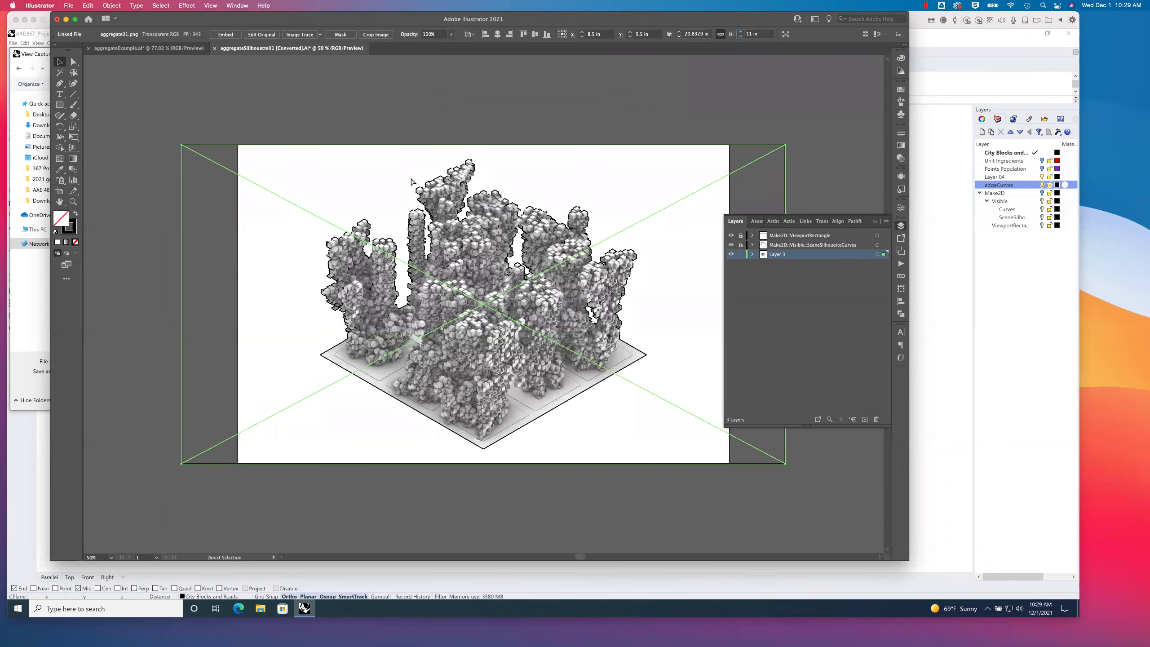
key(super+equal)
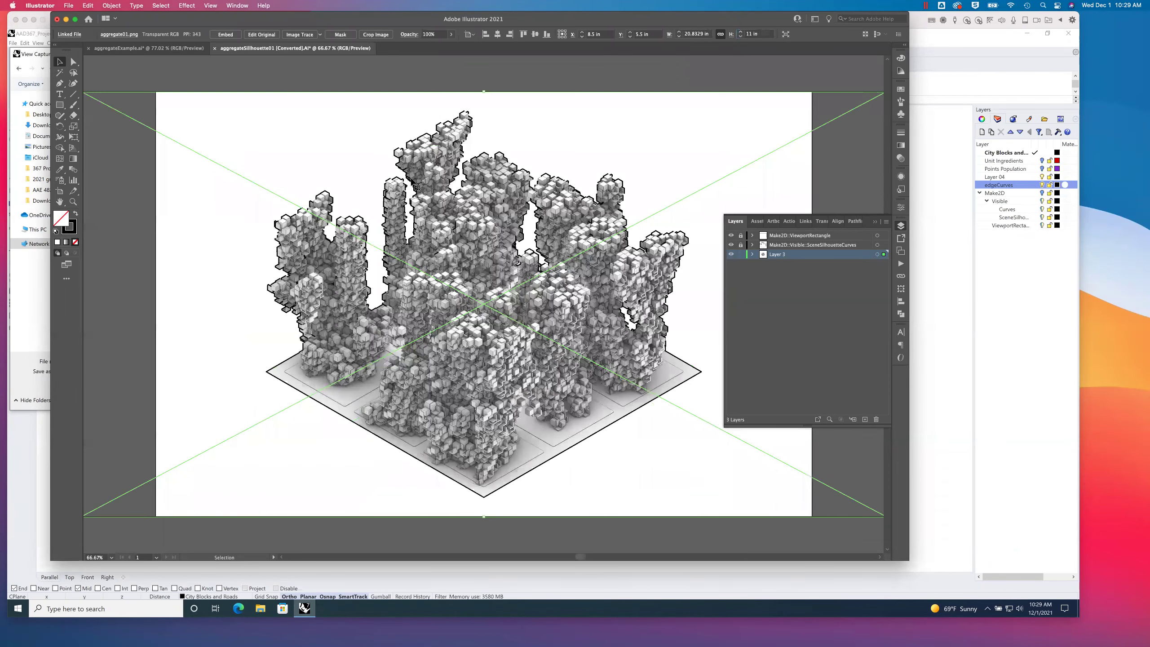
click(741, 254)
click(731, 236)
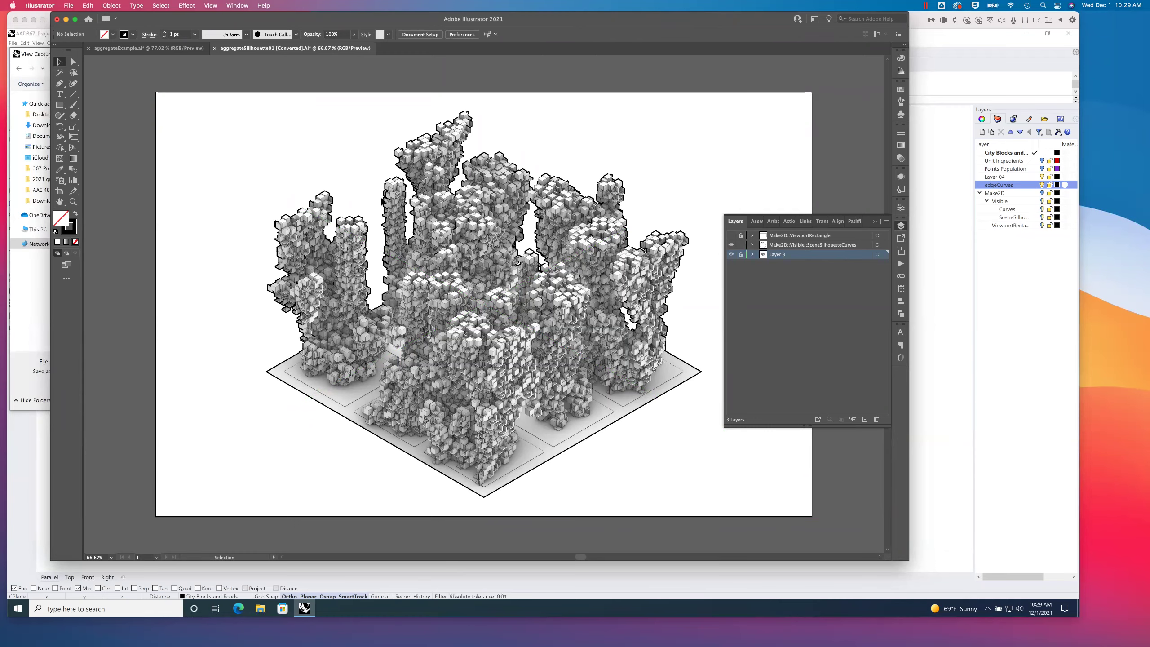
- Examine up close how the silhouette curves line up with the edges of the placed render
alt+scroll(334, 245, up, 3)
drag(308, 271, 334, 269)
alt+scroll(333, 269, up, 3)
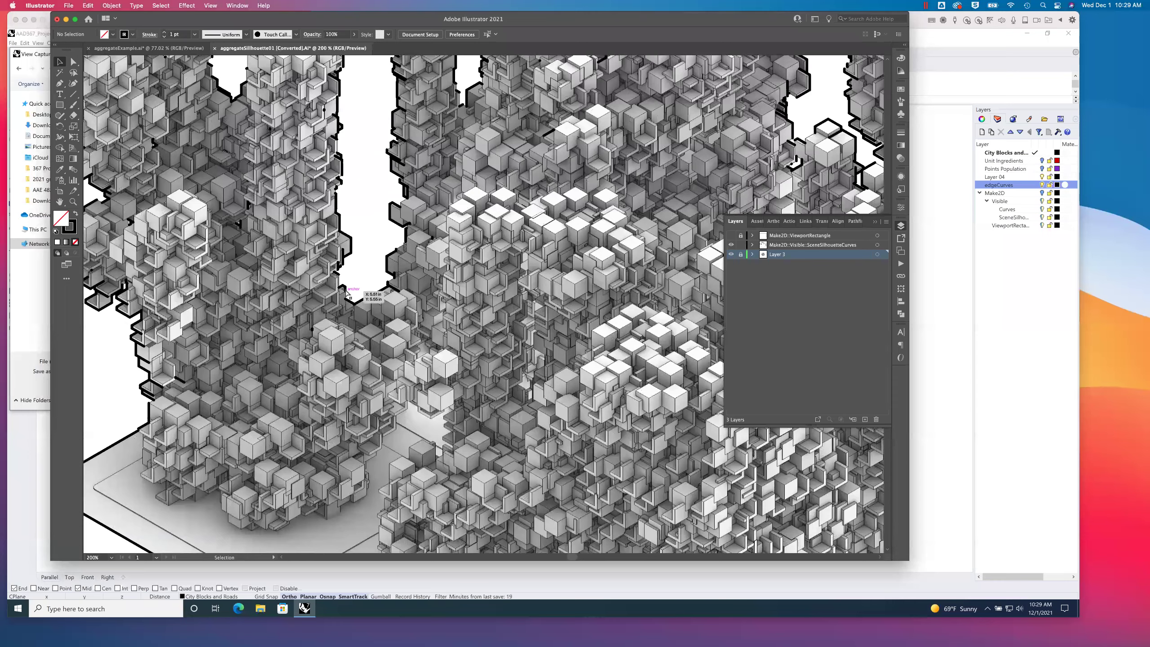
alt+scroll(337, 300, up, 2)
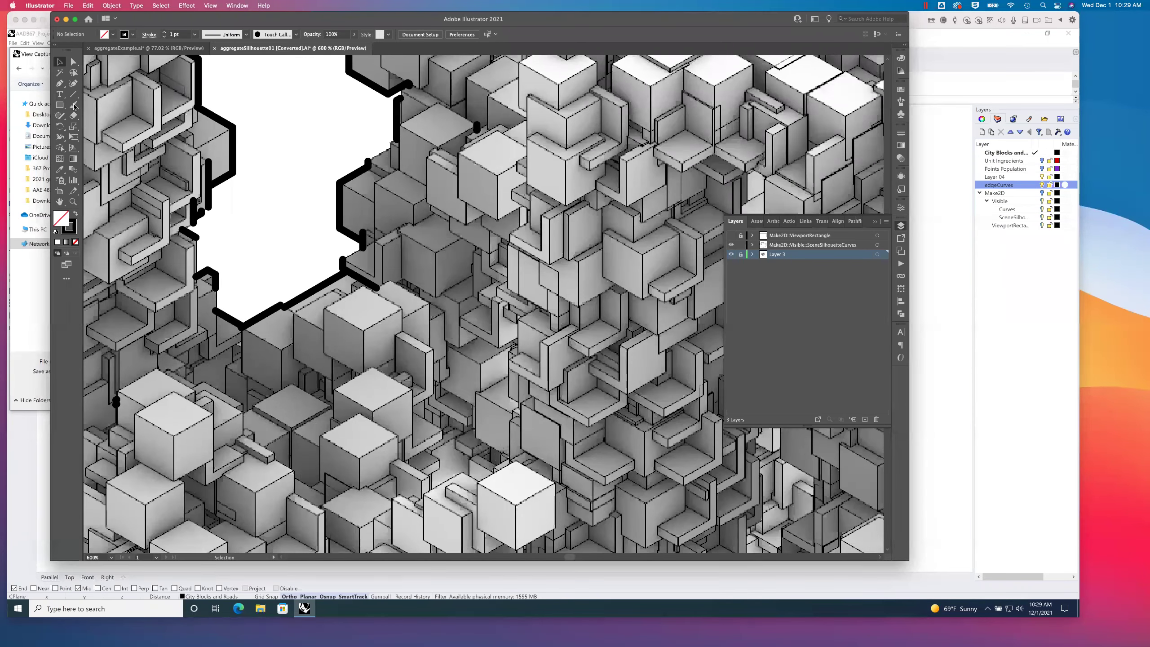
- Draw short line segments, the last about 0.065 in tall, on the Make2D::Visible::SceneSilhouetteCurves layer to close gaps along the left edge of the white opening
click(73, 94)
click(833, 245)
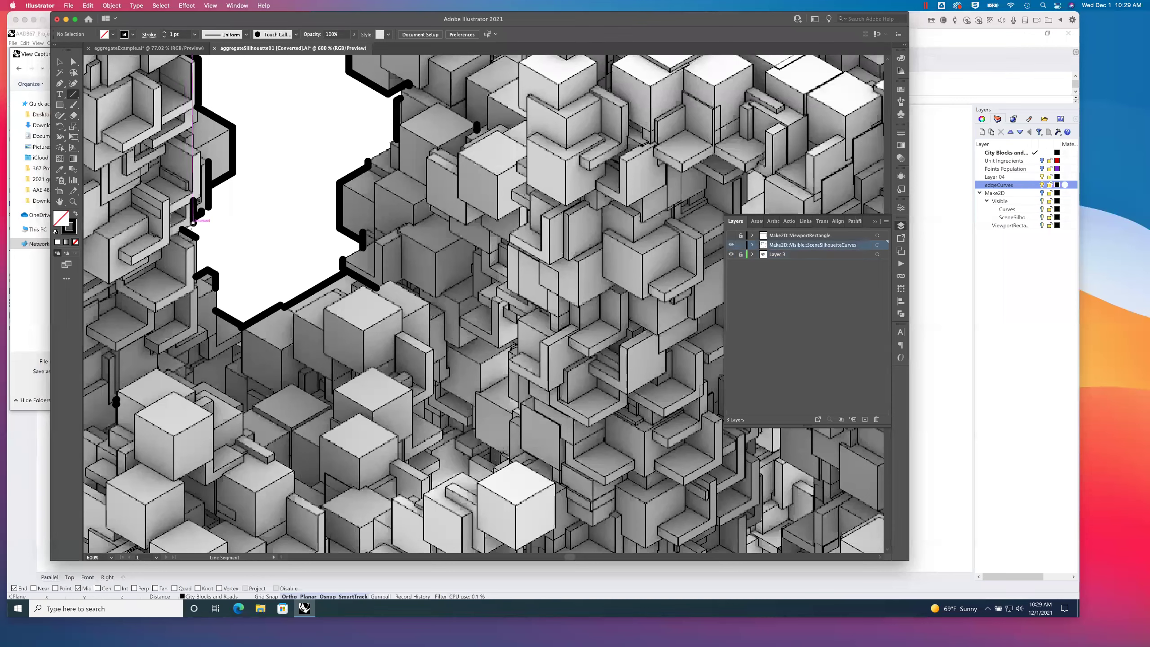
drag(183, 230, 215, 311)
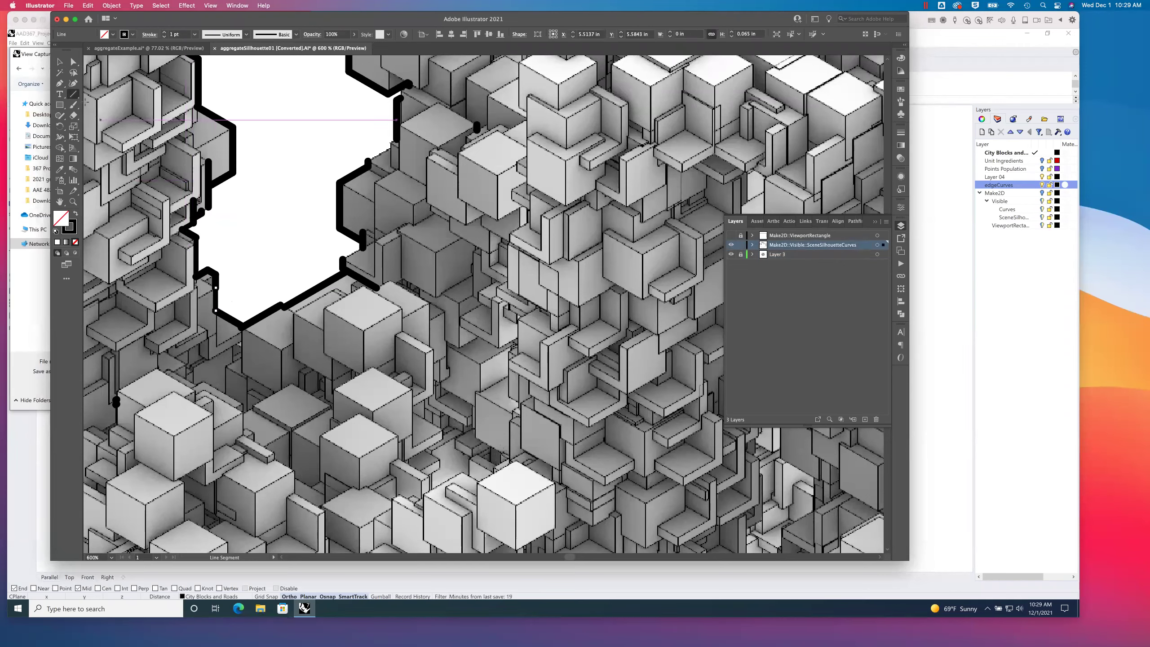
key(v)
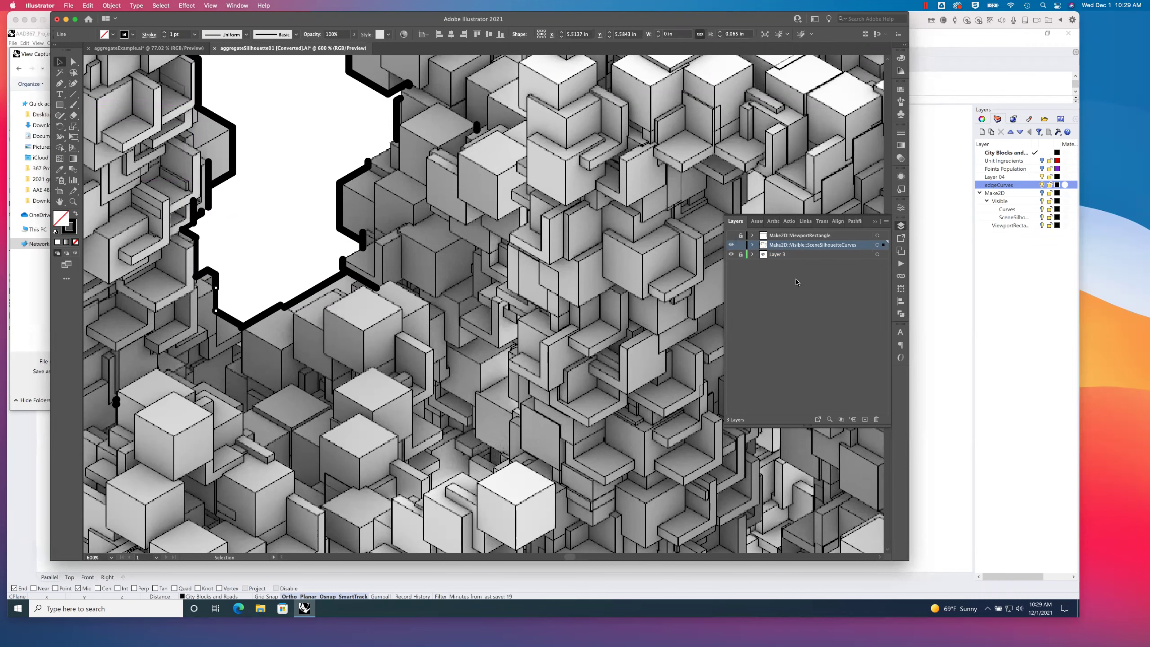
- Set the stroke weight of all curves on the SceneSilhouetteCurves layer to 0.75 pt
click(877, 245)
click(901, 132)
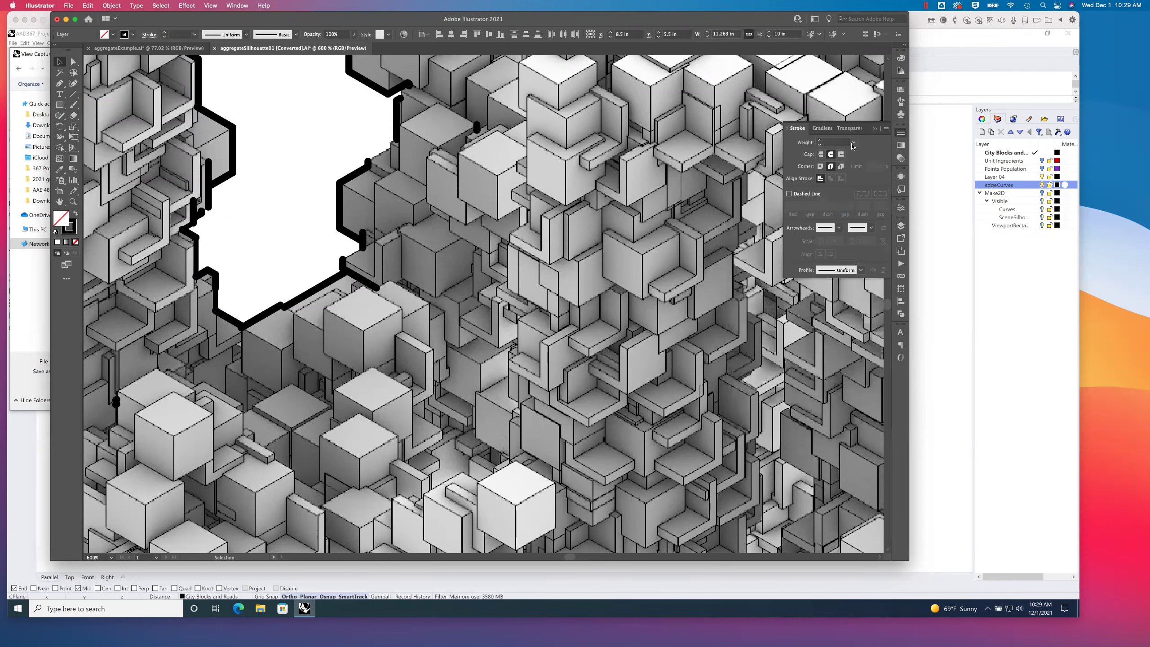
click(853, 142)
click(845, 174)
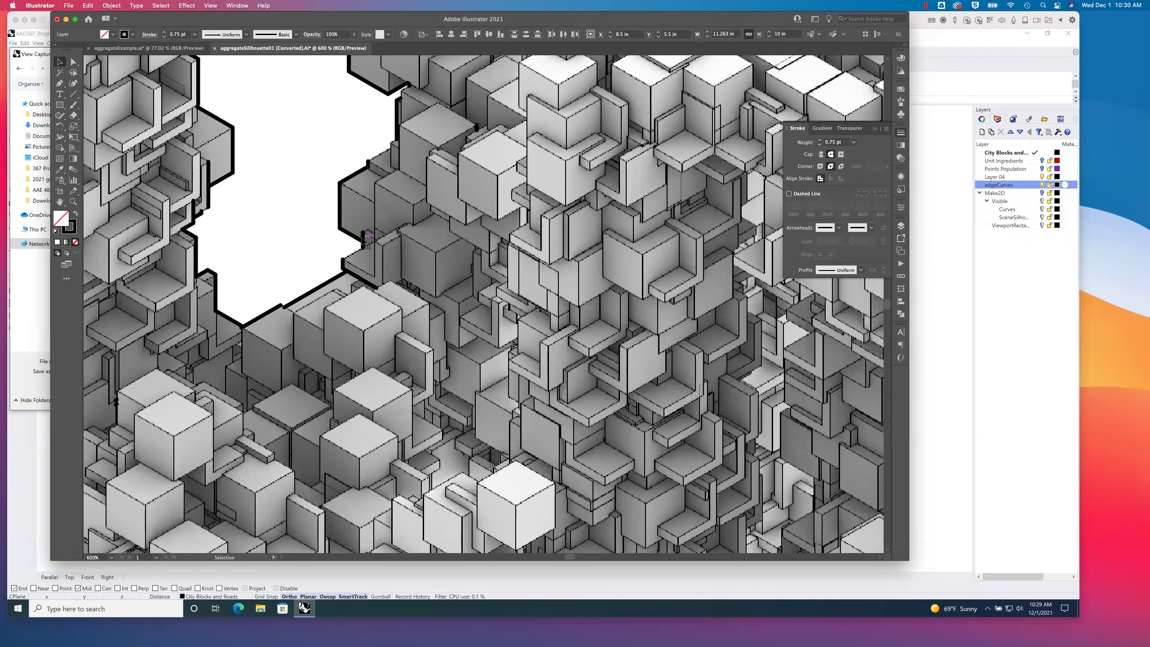
- Draw a short slanted line about 0.063 in wide and 0.037 in high to close a silhouette gap on the tower right of the tall opening
alt+scroll(366, 236, up, 2)
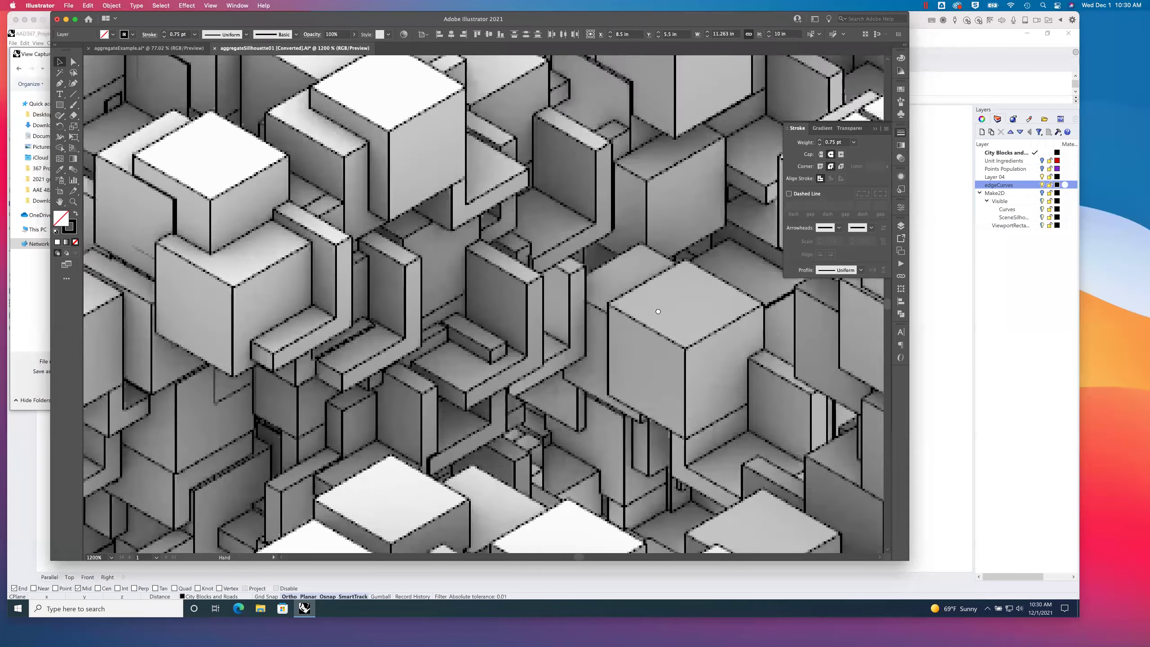
drag(658, 311, 460, 358)
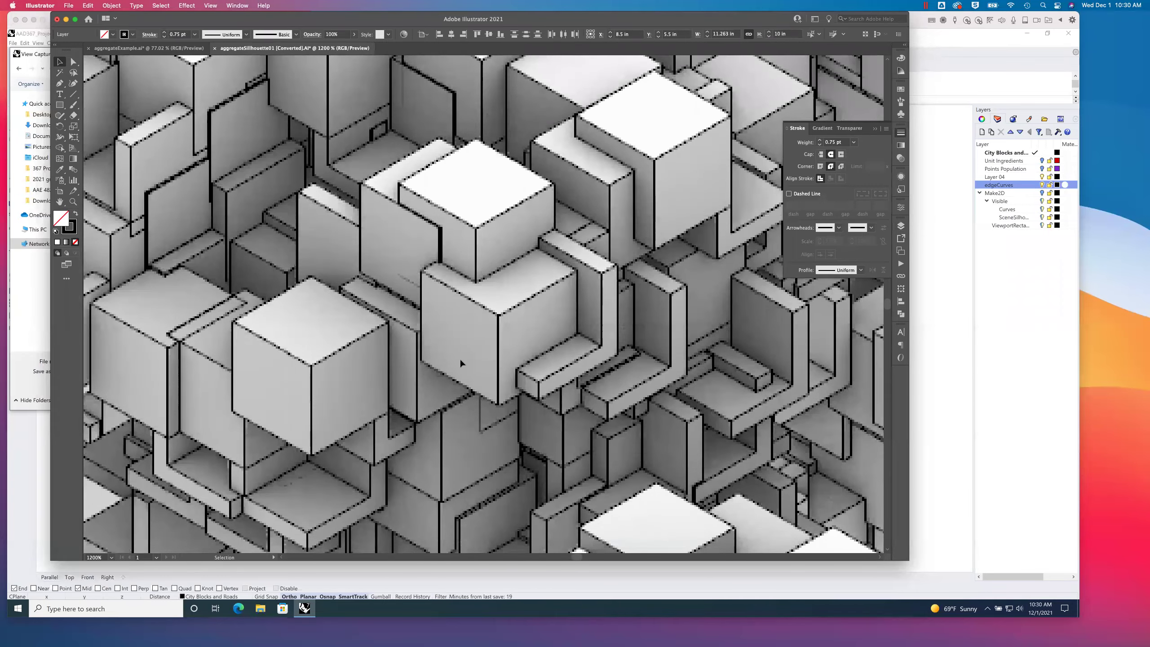
alt+scroll(461, 363, down, 8)
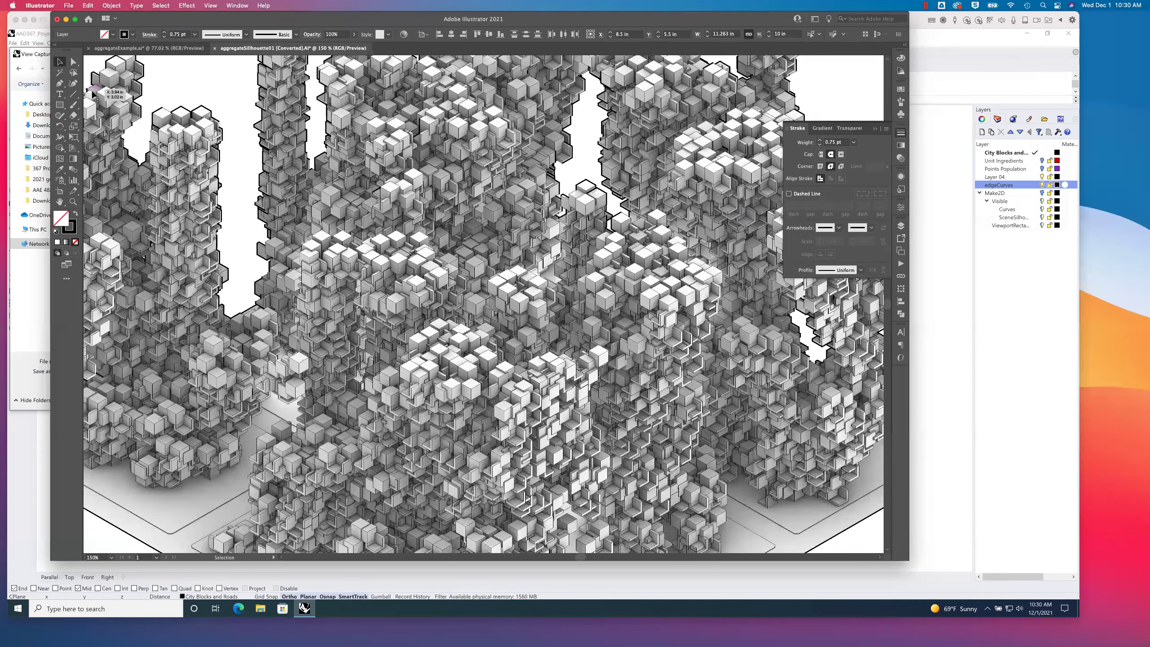
click(901, 226)
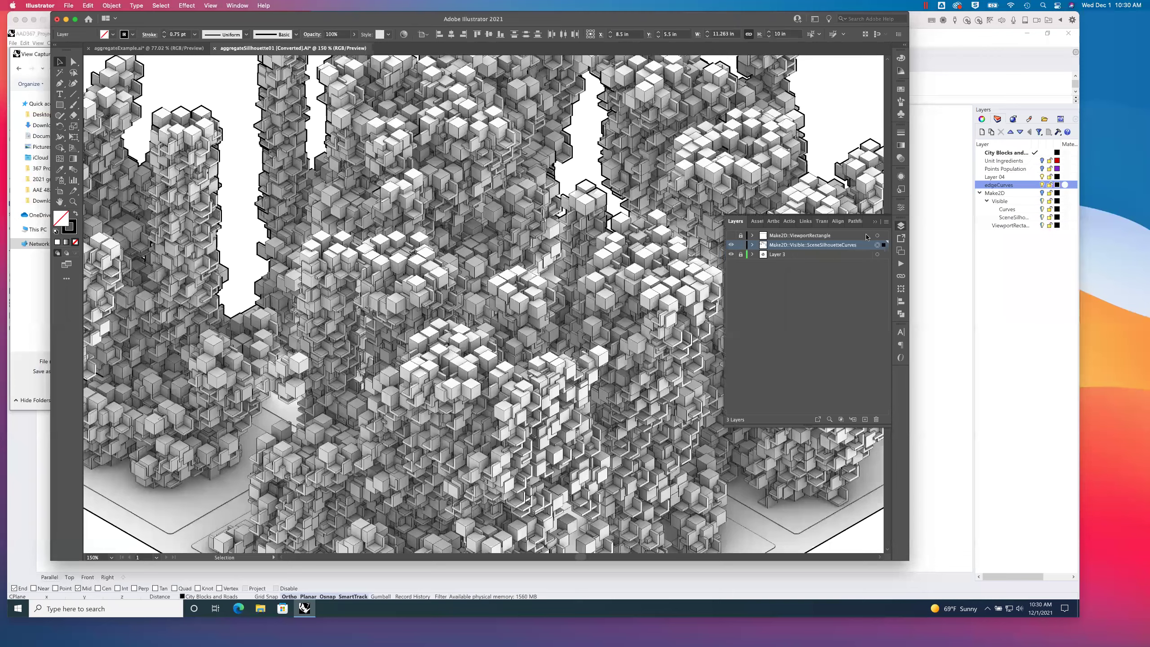
click(236, 205)
click(263, 246)
alt+scroll(263, 247, up, 5)
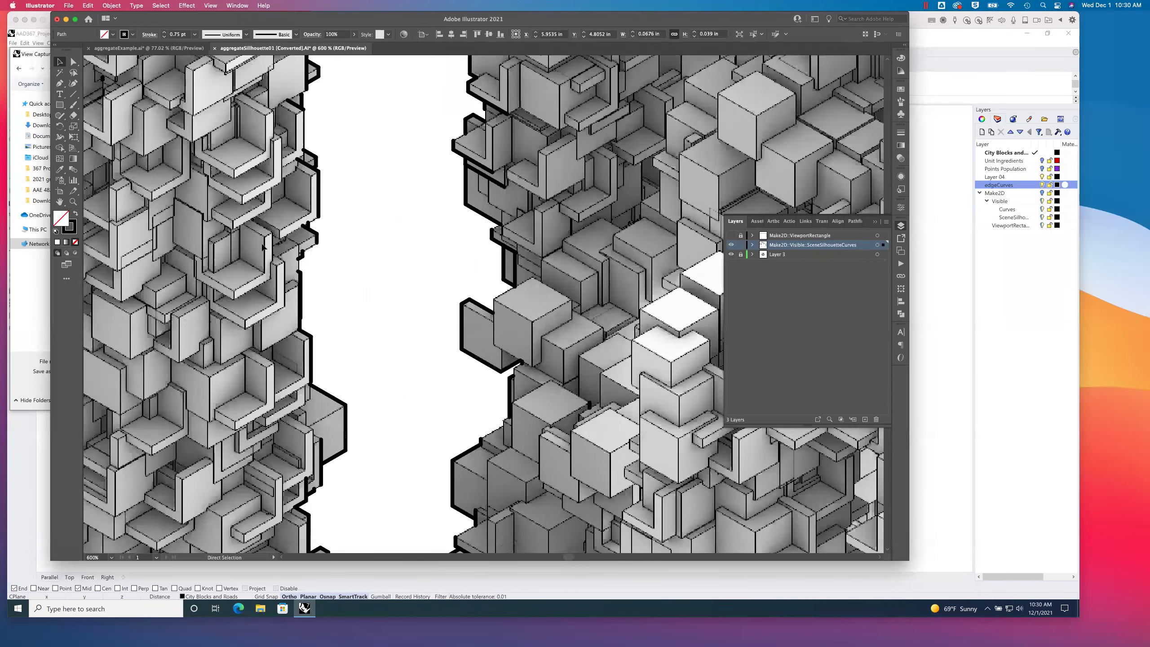
drag(354, 326, 346, 274)
click(73, 94)
mouse_move(462, 266)
mouse_down()
mouse_move(488, 266)
mouse_move(484, 252)
mouse_up()
key(v)
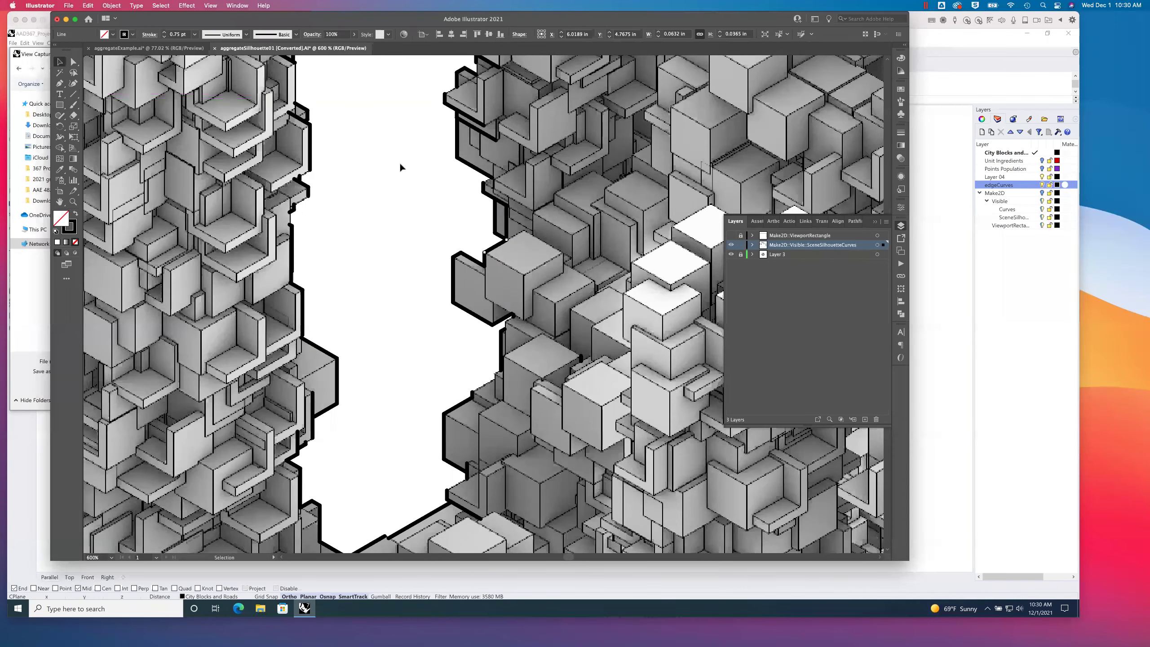
- Shorten the overshooting ledge curve on the right-hand tower to about 0.034 in wide and bridge the gap above it with a line about 0.026 in wide
click(511, 219)
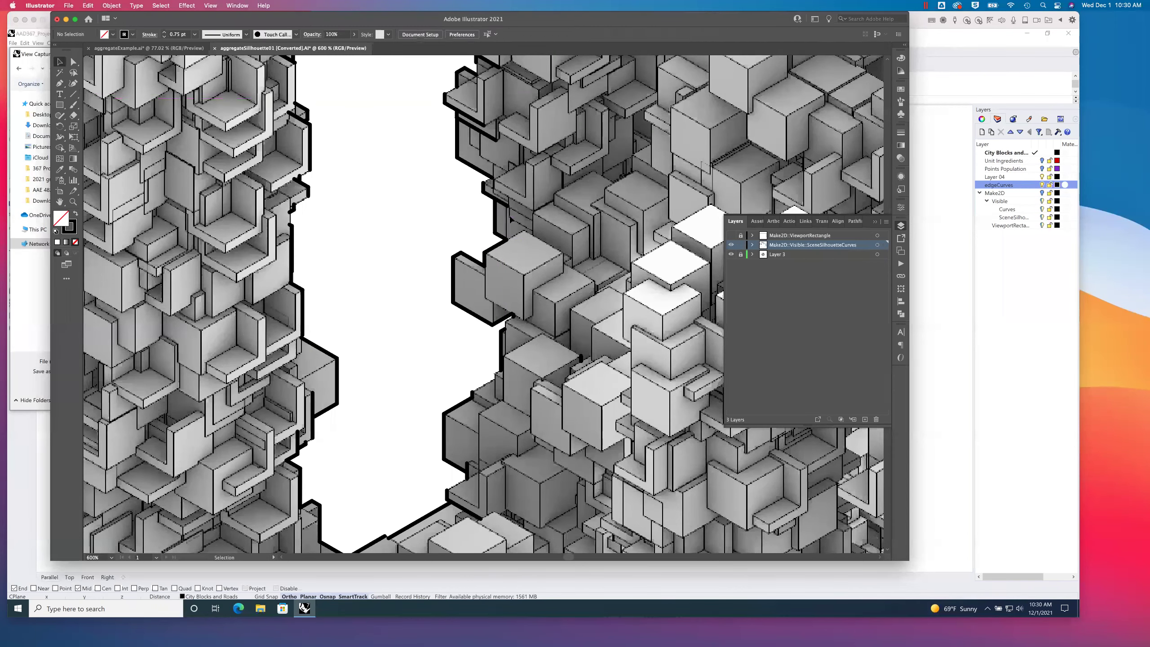
shift+click(508, 203)
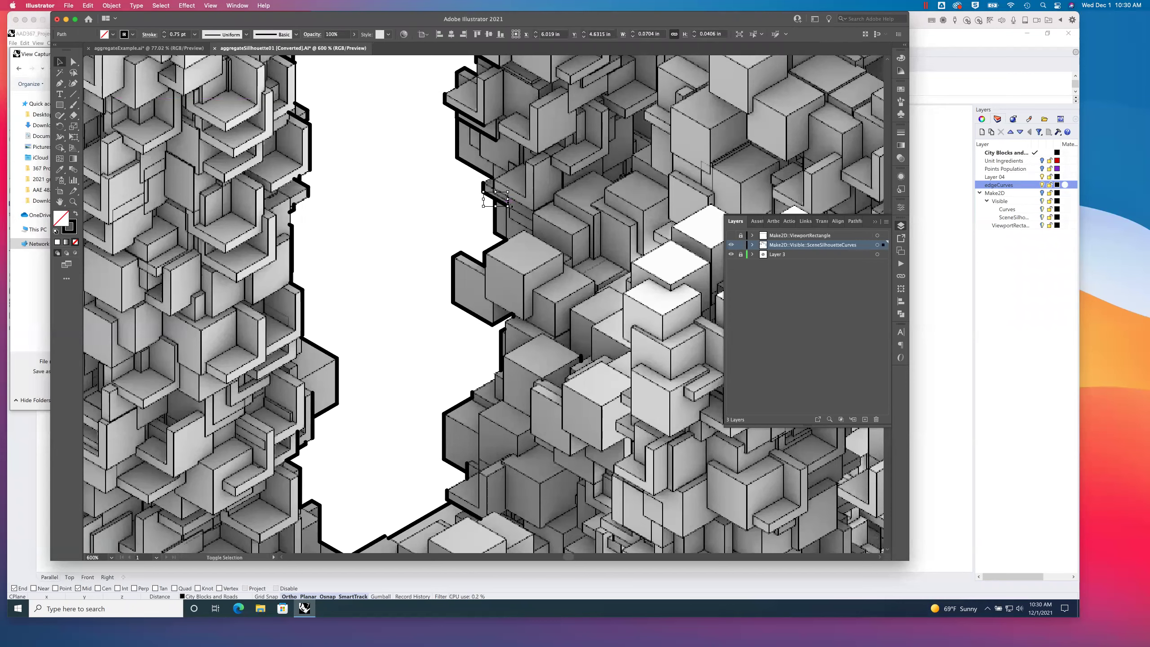
shift+drag(508, 205, 496, 200)
key(backslash)
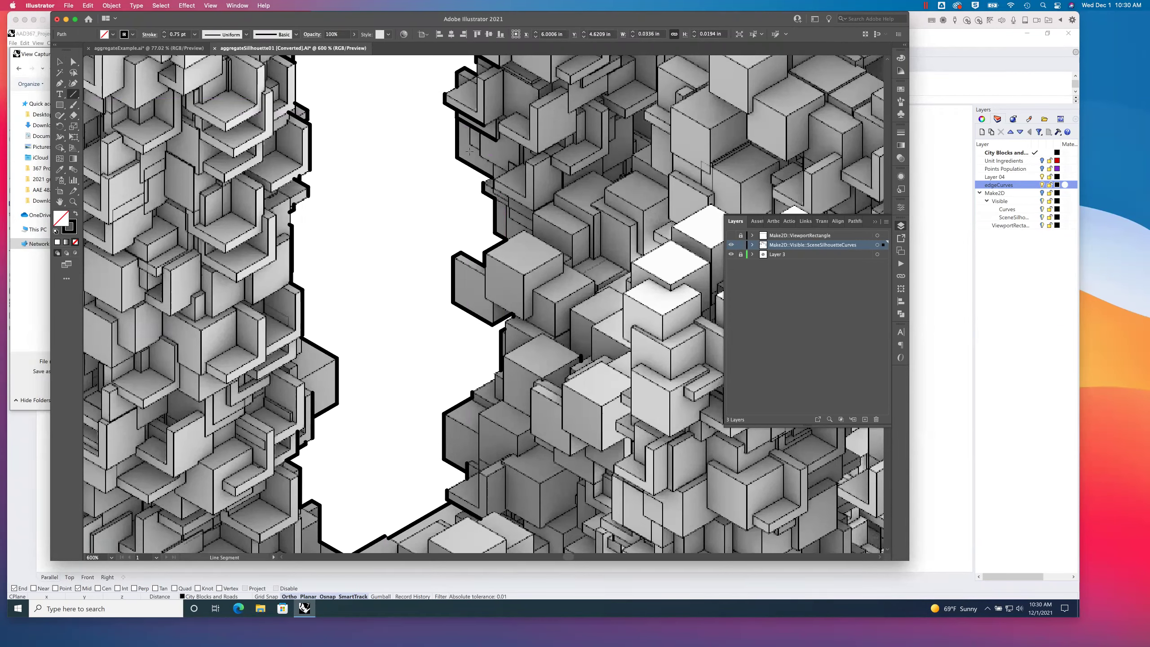
drag(483, 181, 493, 176)
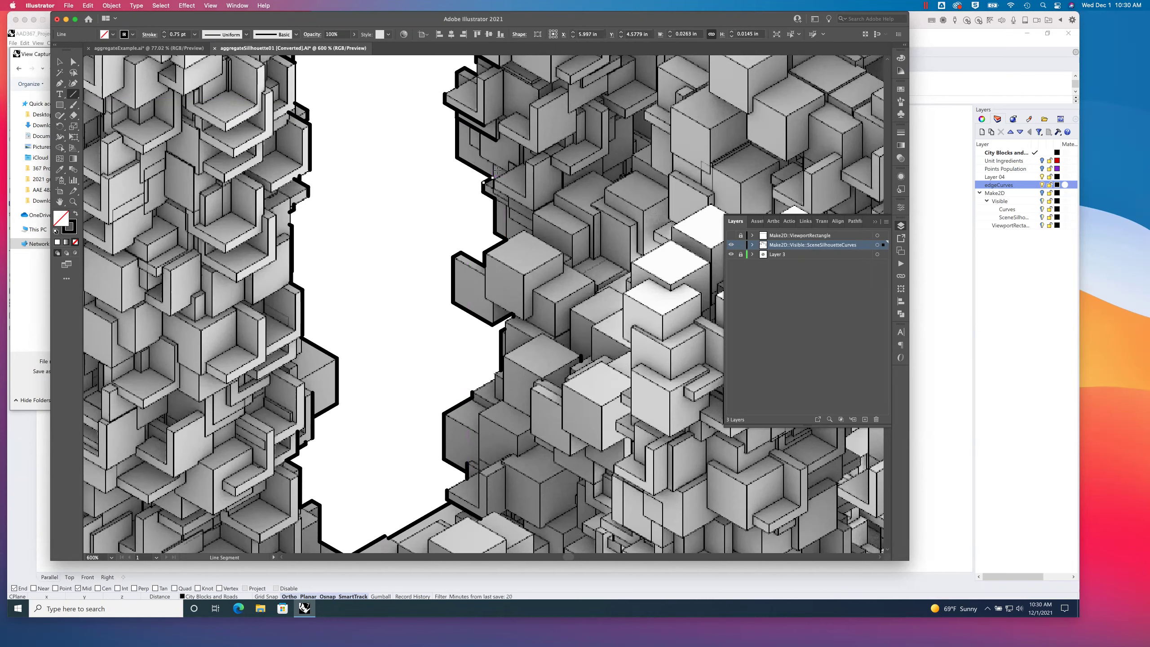
- Shorten the next overshooting silhouette curve higher up on the right-hand tower so it ends at the block's outline
click(59, 61)
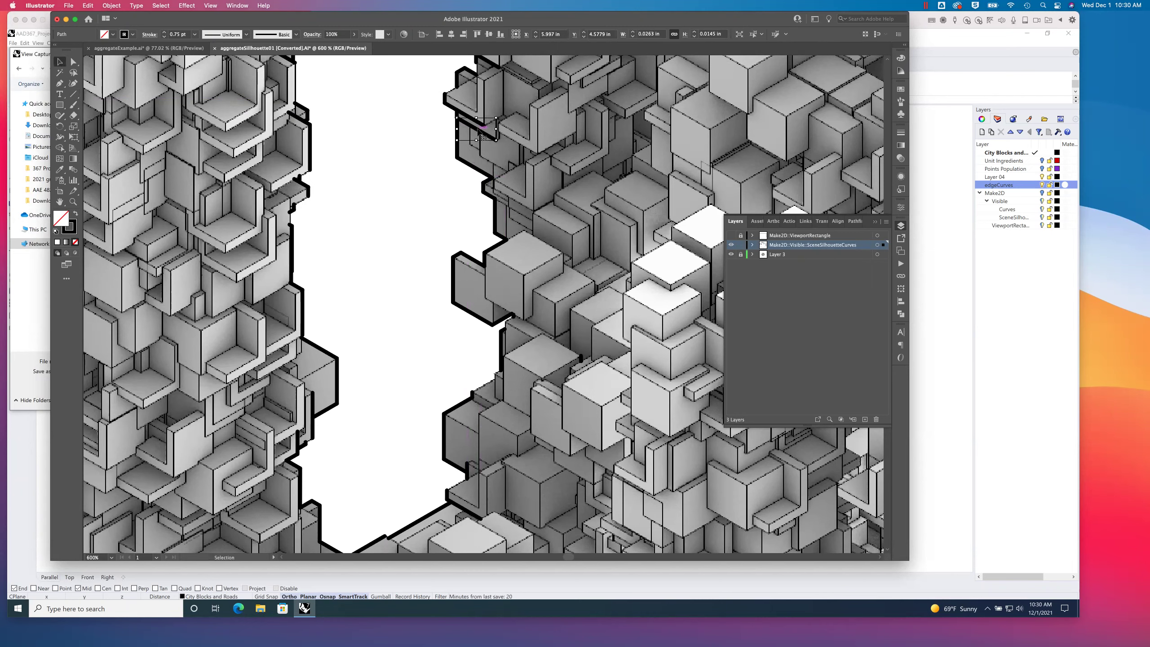
key(super+shift+a)
click(451, 107)
mouse_move(454, 113)
mouse_down()
mouse_move(479, 95)
mouse_move(458, 88)
mouse_move(476, 62)
mouse_up()
- Add a vertical line about 0.035 in tall on the right-hand tower's edge and shorten the left-hand tower's overshooting curve to about 0.024 in wide
key(backslash)
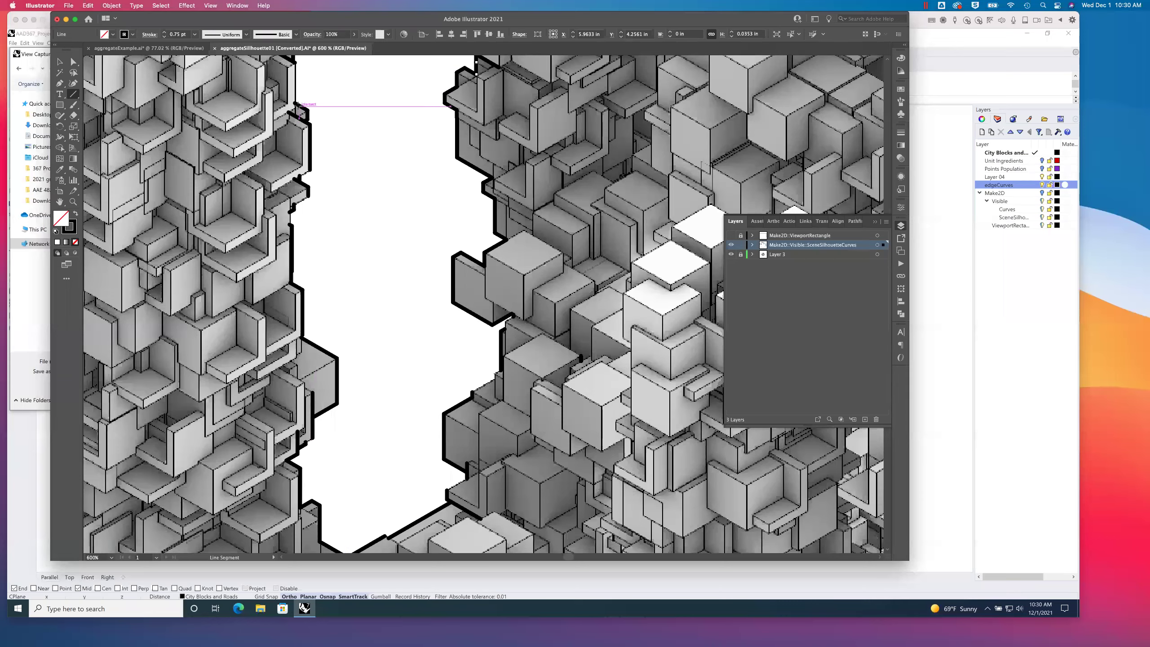
key(v)
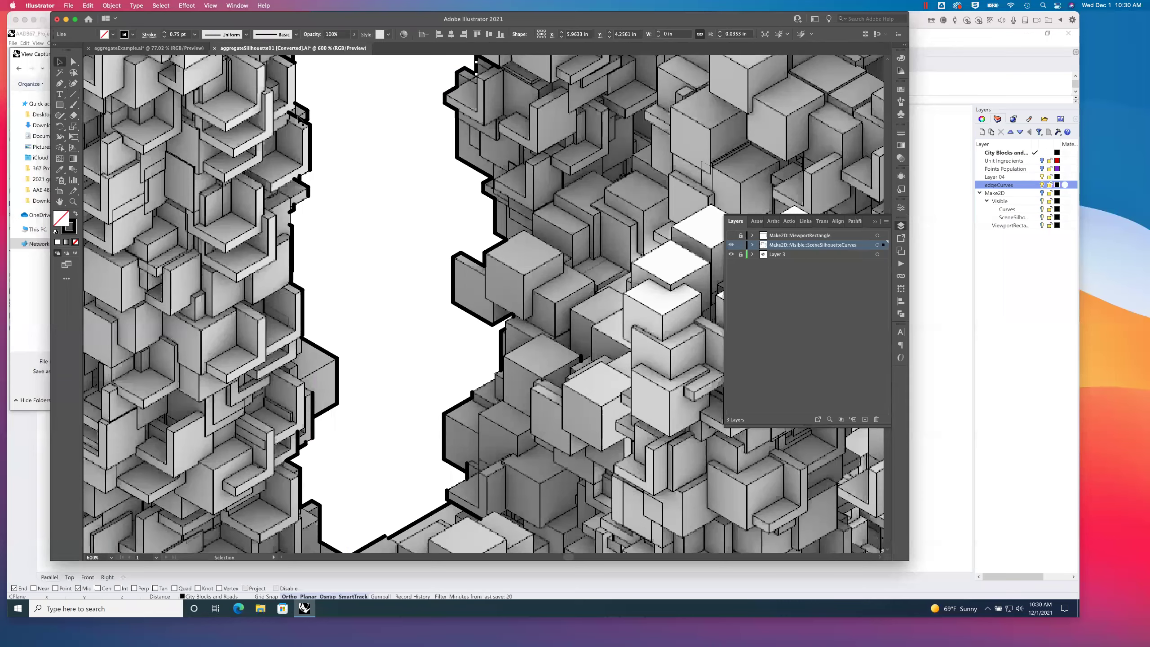
shift+click(301, 119)
shift+drag(307, 121, 310, 124)
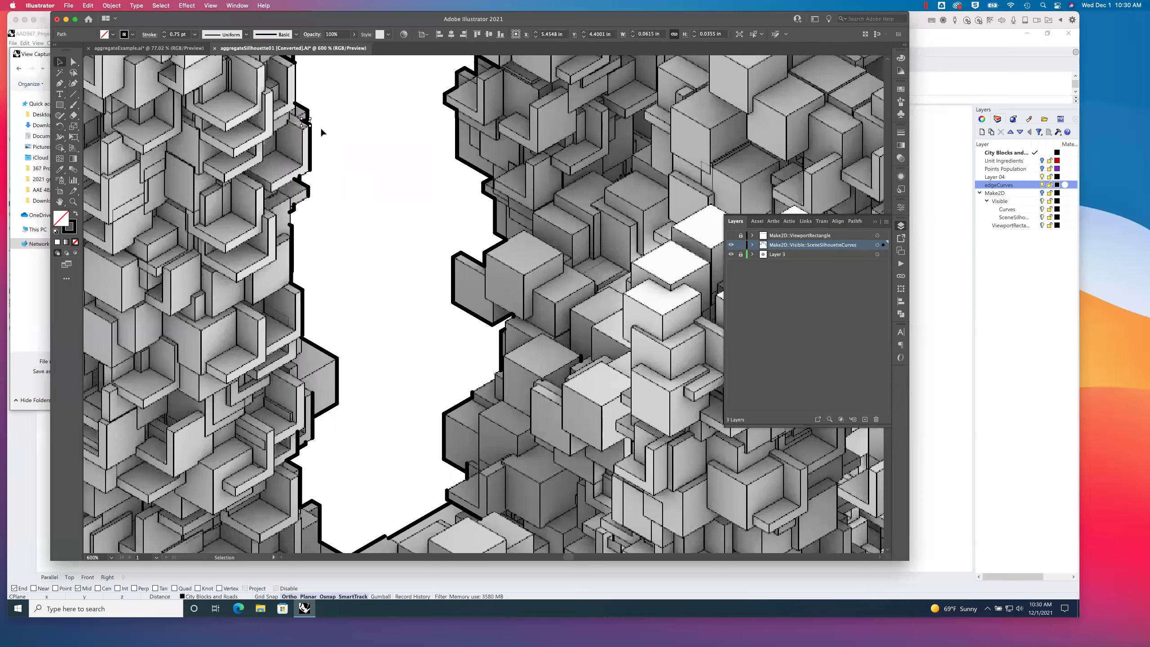
- Examine the silhouette curves around the neighbouring towers for remaining gaps and overshooting ends
drag(338, 164, 417, 297)
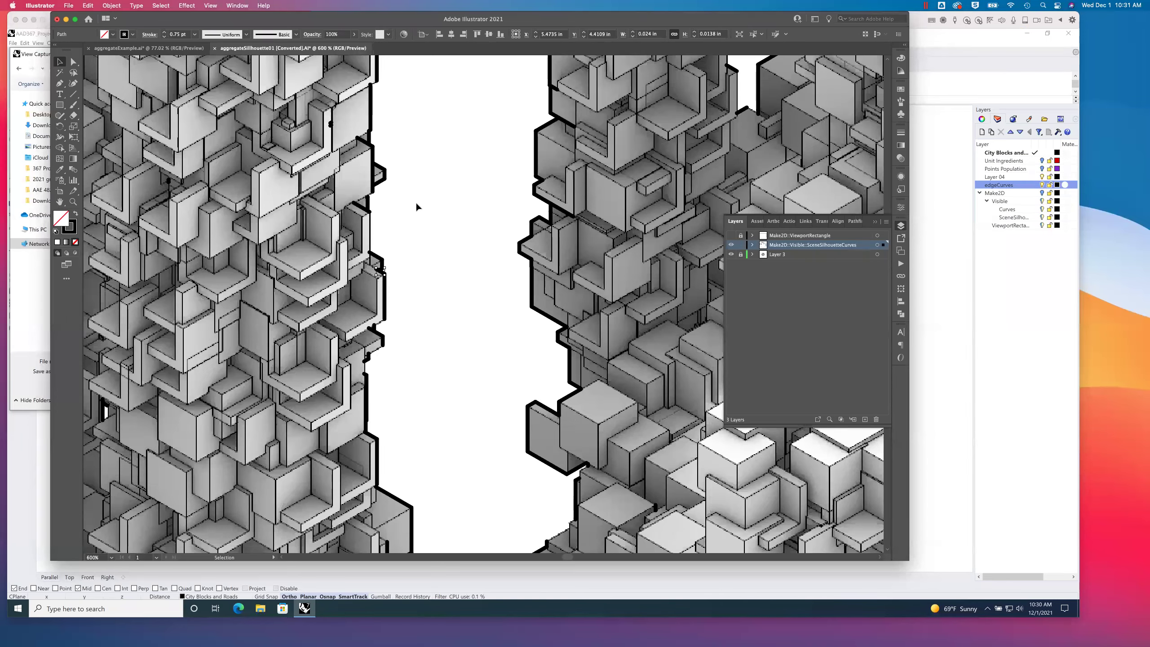
drag(418, 175, 474, 336)
drag(477, 196, 560, 403)
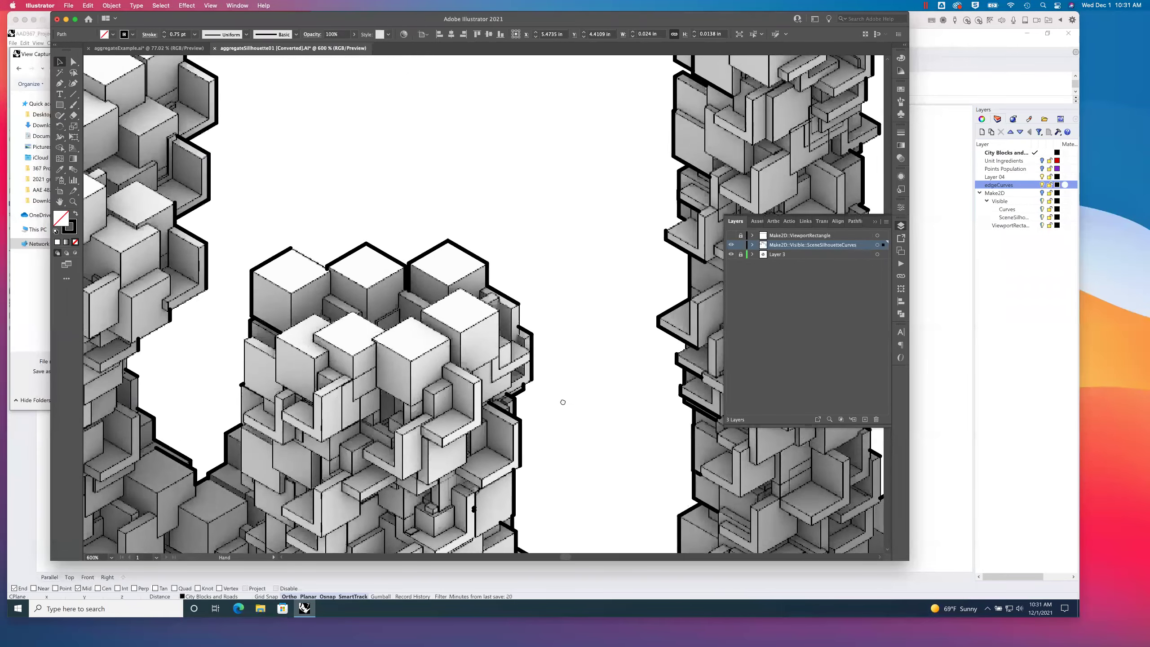
drag(296, 277, 446, 218)
drag(388, 190, 584, 294)
drag(385, 344, 453, 134)
drag(385, 408, 367, 304)
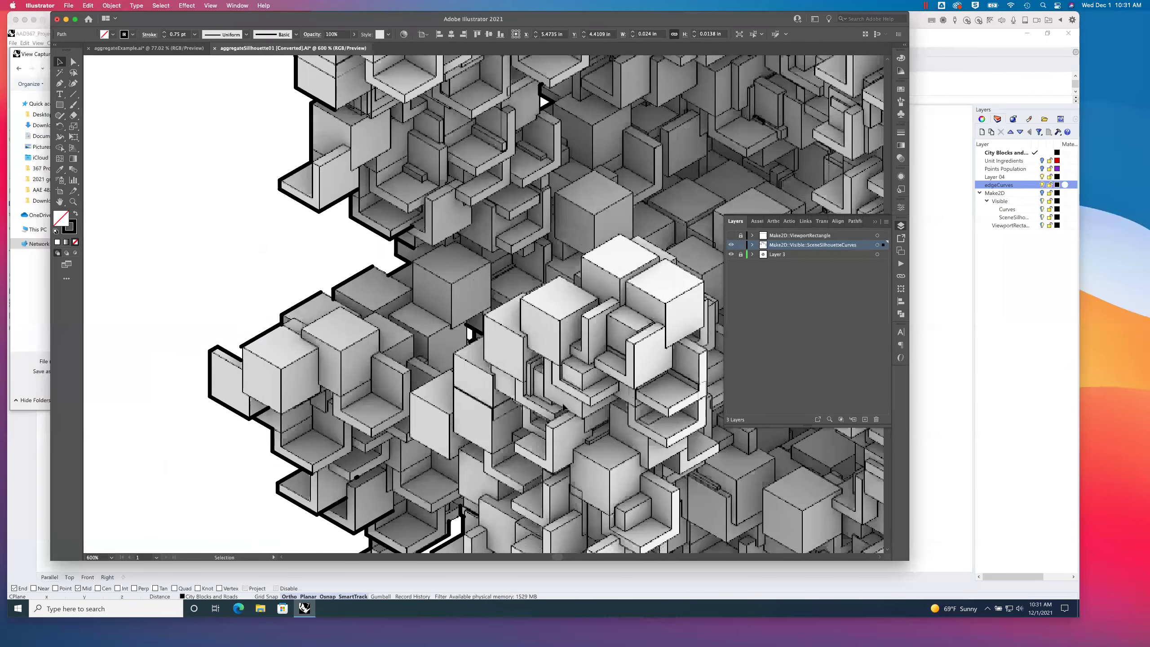
- Switch to the aggregateExample.ai document and examine its cleaned silhouette linework up close and as a whole
click(146, 49)
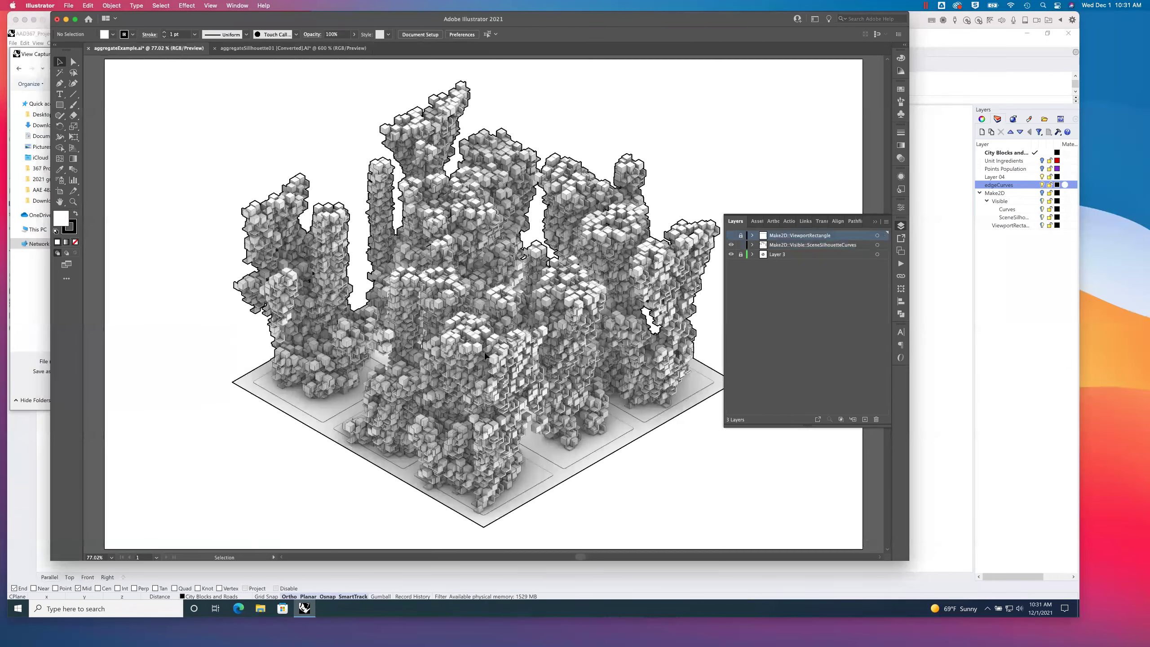
click(876, 225)
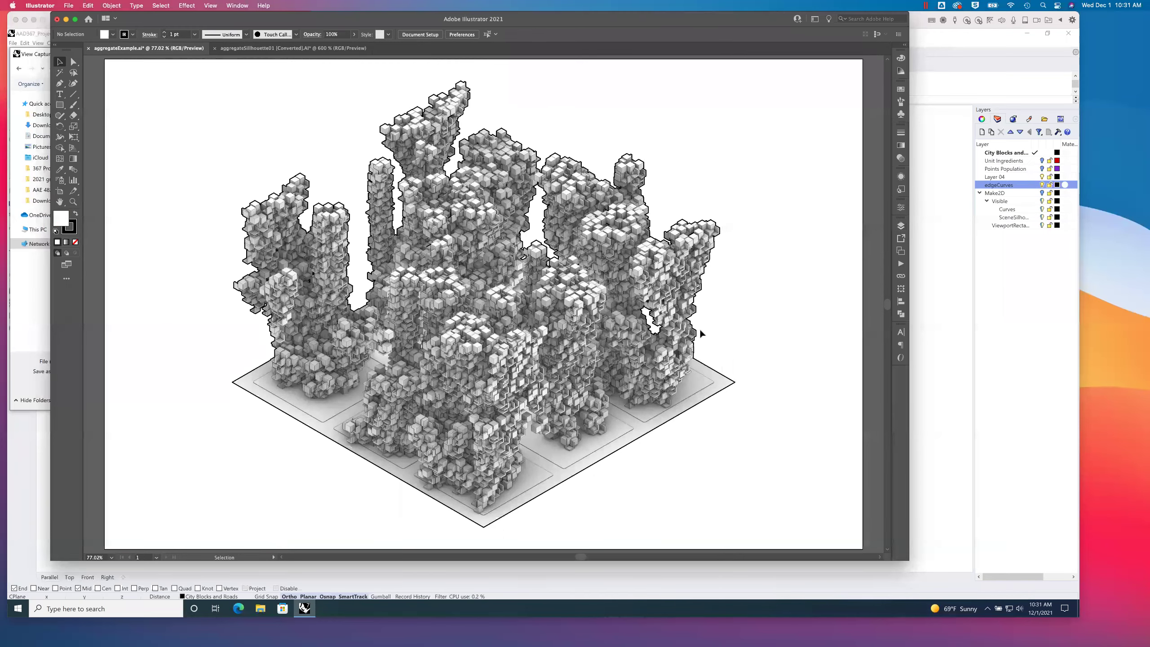
super+drag(699, 328, 780, 276)
scroll(780, 276, up, 10)
scroll(780, 276, right, 10)
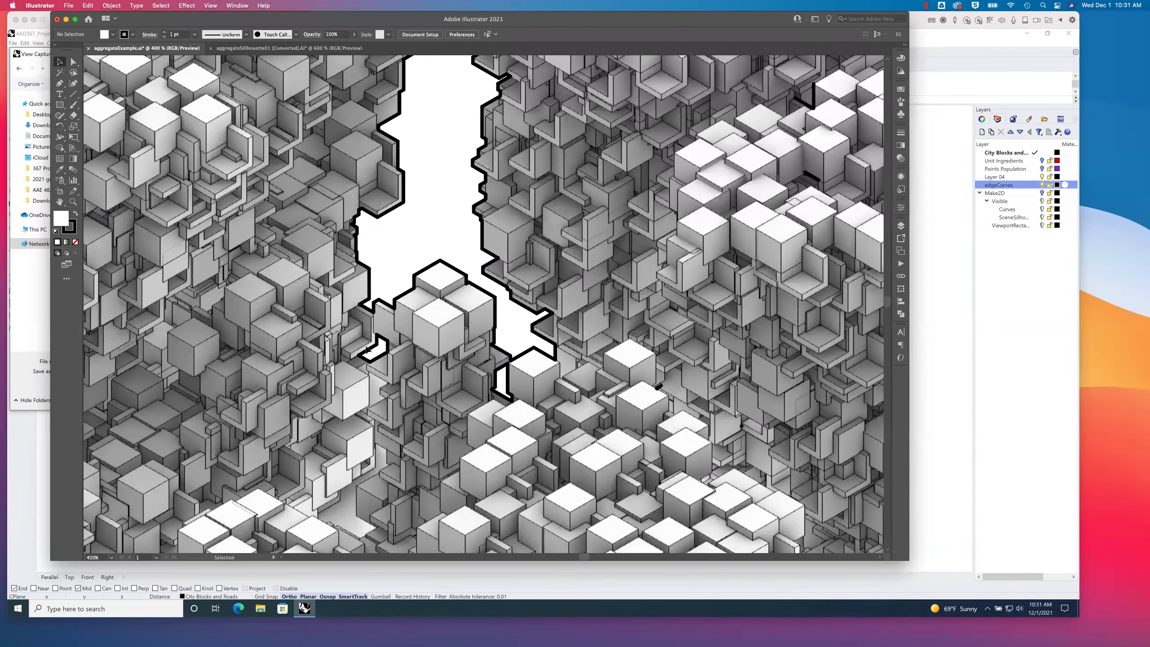
scroll(393, 219, up, 10)
alt+scroll(393, 301, down, 8)
key(super+0)
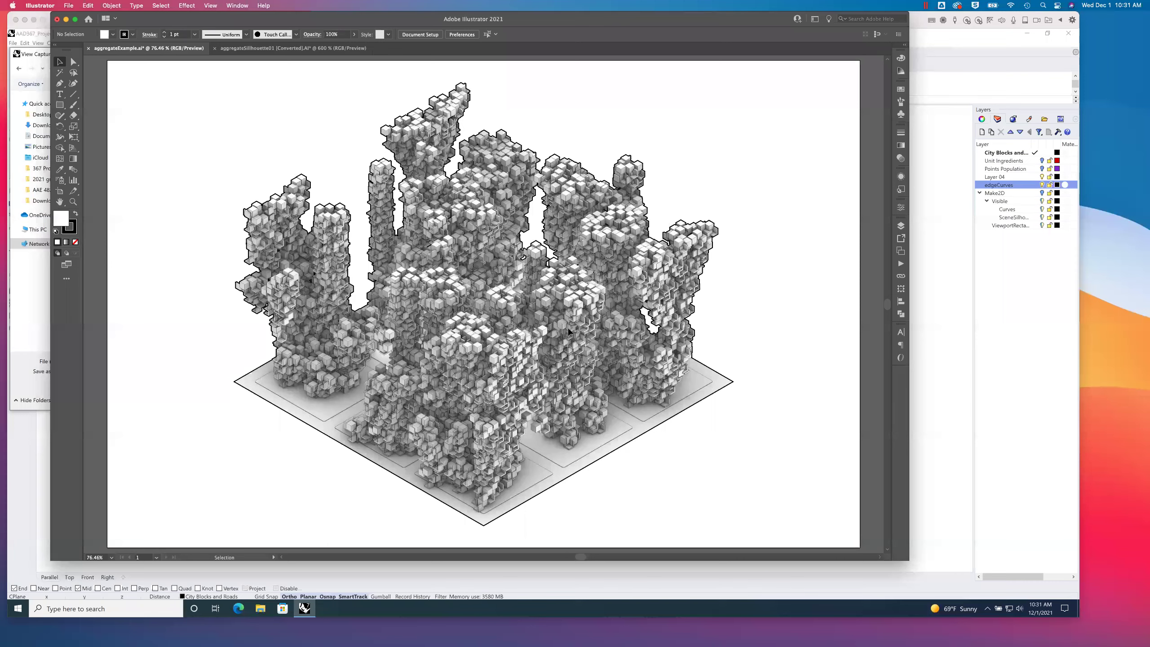
- Save the example drawing as aggregateExample.pdf on the Desktop in Adobe PDF format with Acrobat 8 (PDF 1.7) compatibility
click(69, 5)
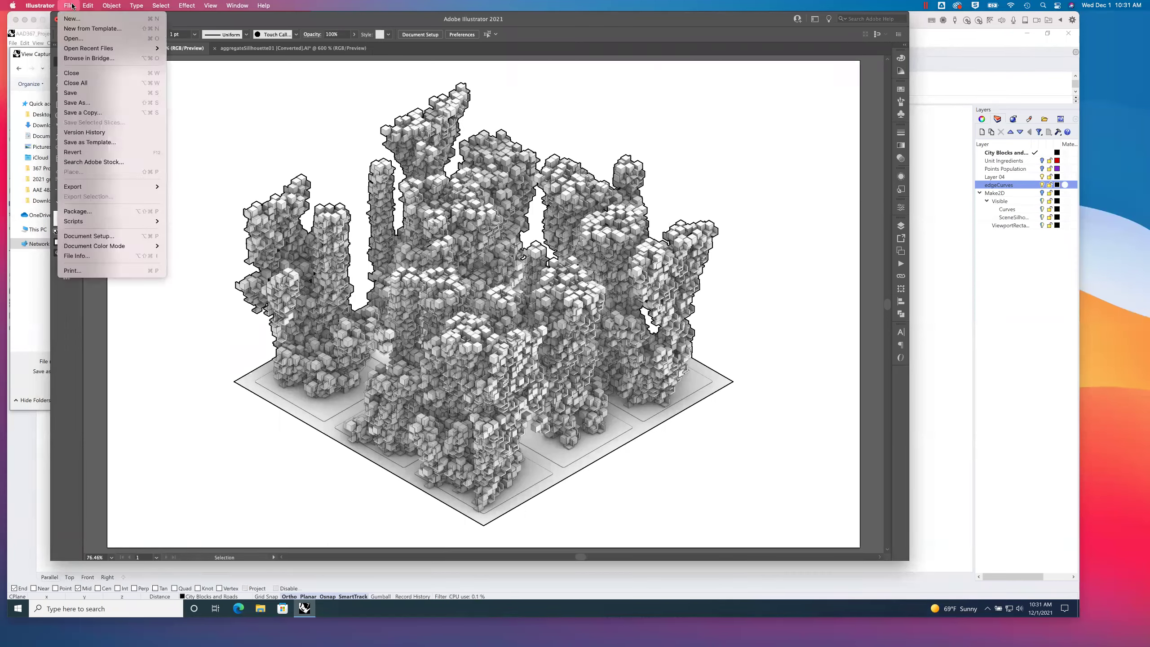
click(91, 103)
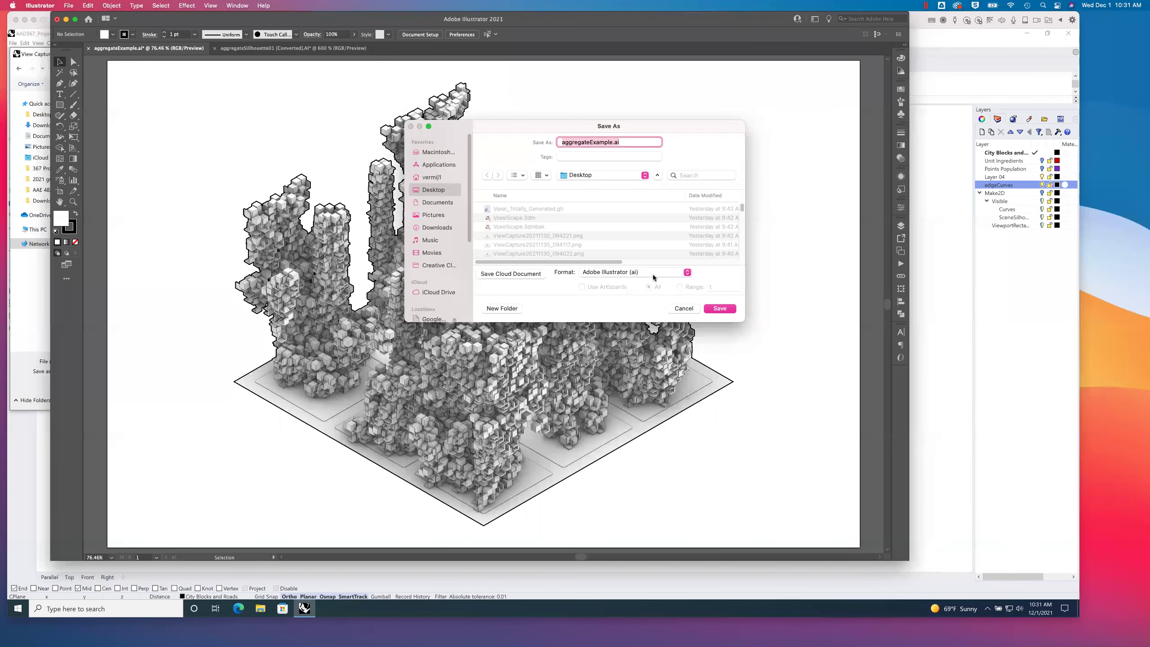
click(652, 274)
click(636, 304)
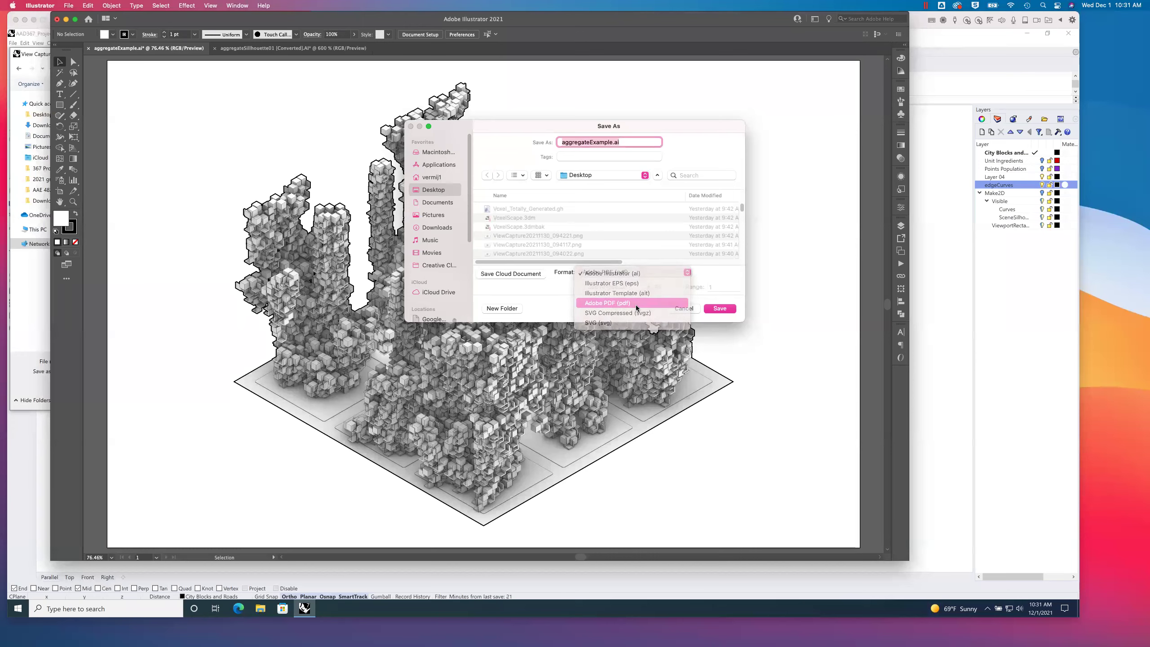
click(720, 309)
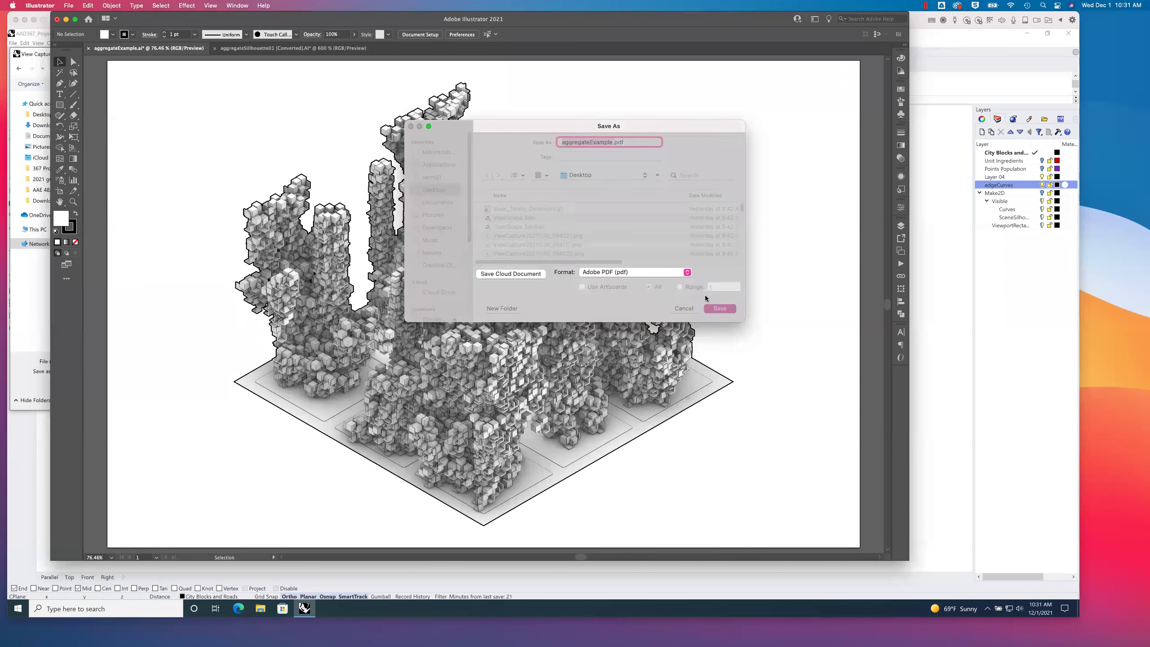
click(599, 262)
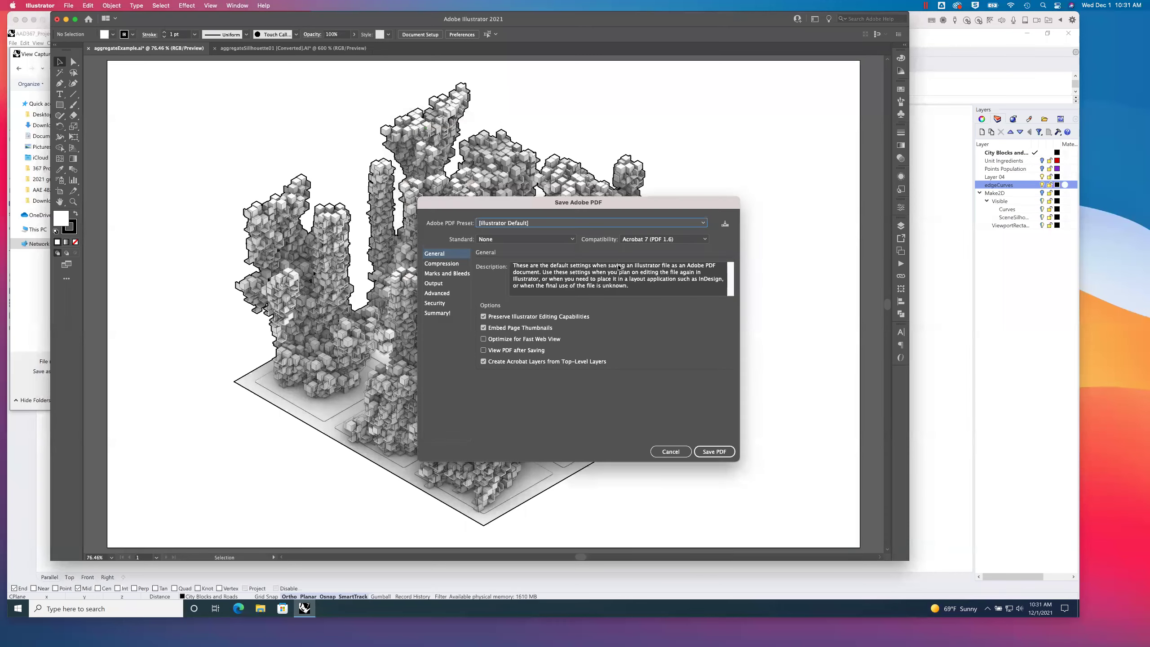
click(664, 239)
click(651, 288)
click(713, 454)
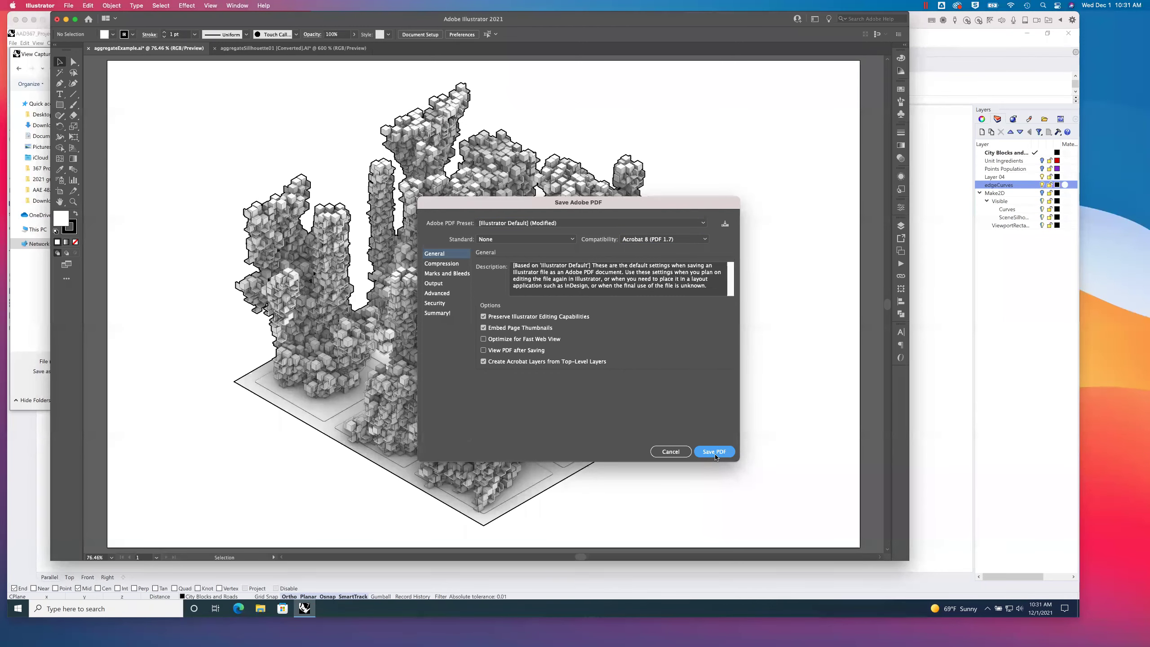
click(710, 453)
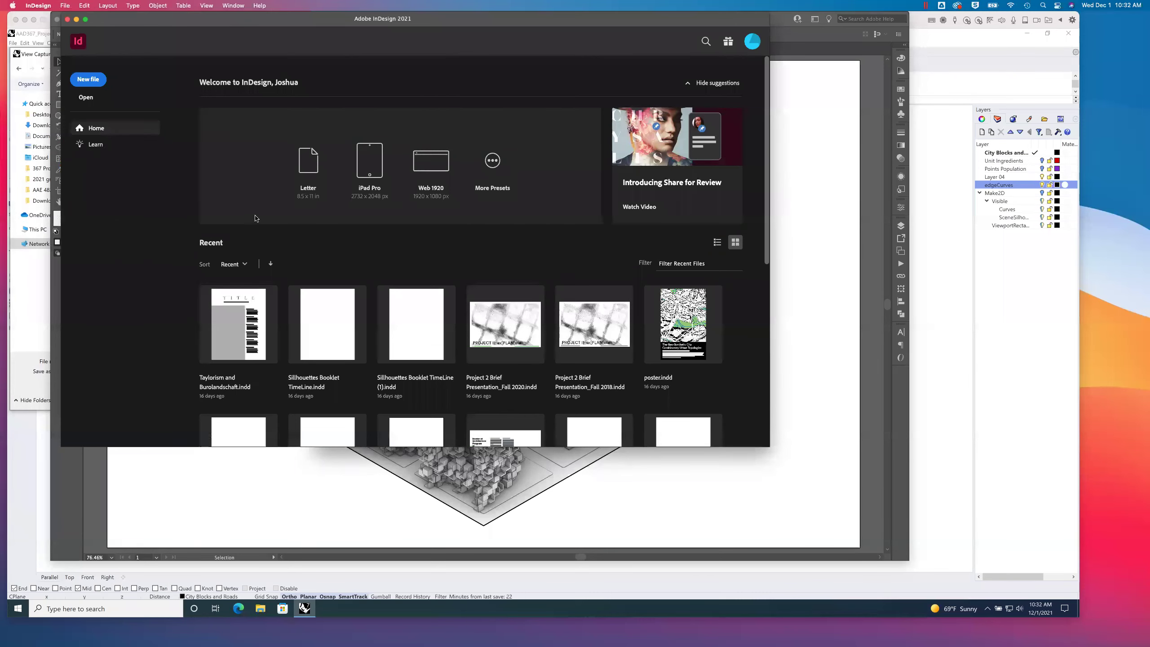
- Create a new InDesign document with a 36 × 36 in page and 0.5 in margins
click(65, 5)
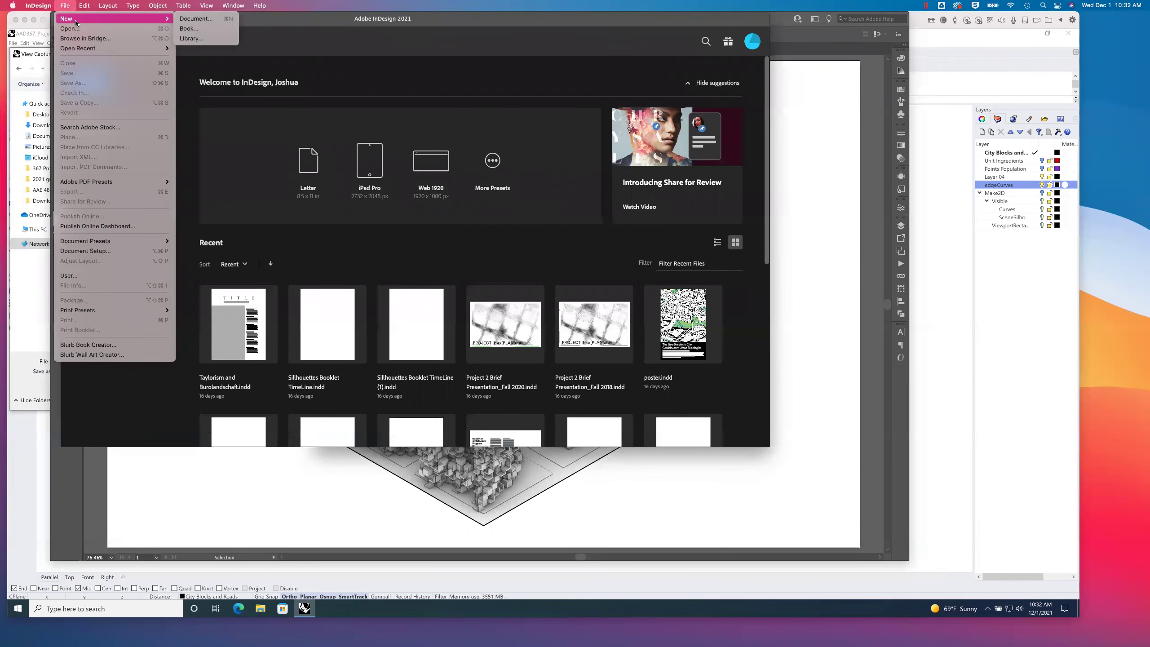
click(184, 21)
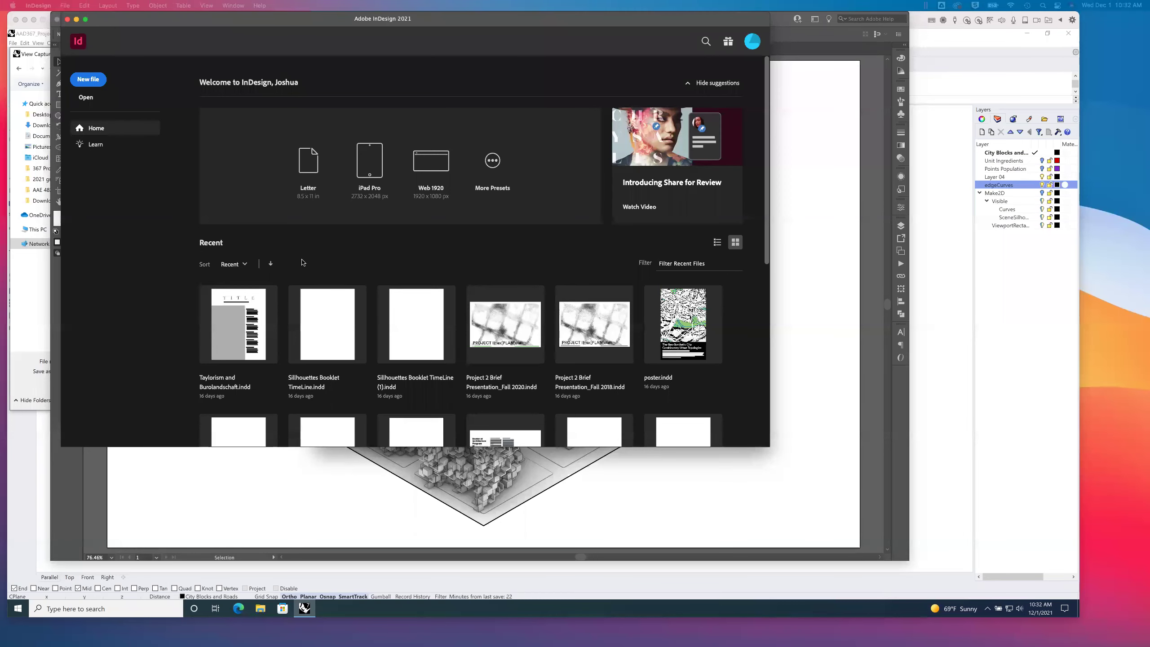
key(super+alt+n)
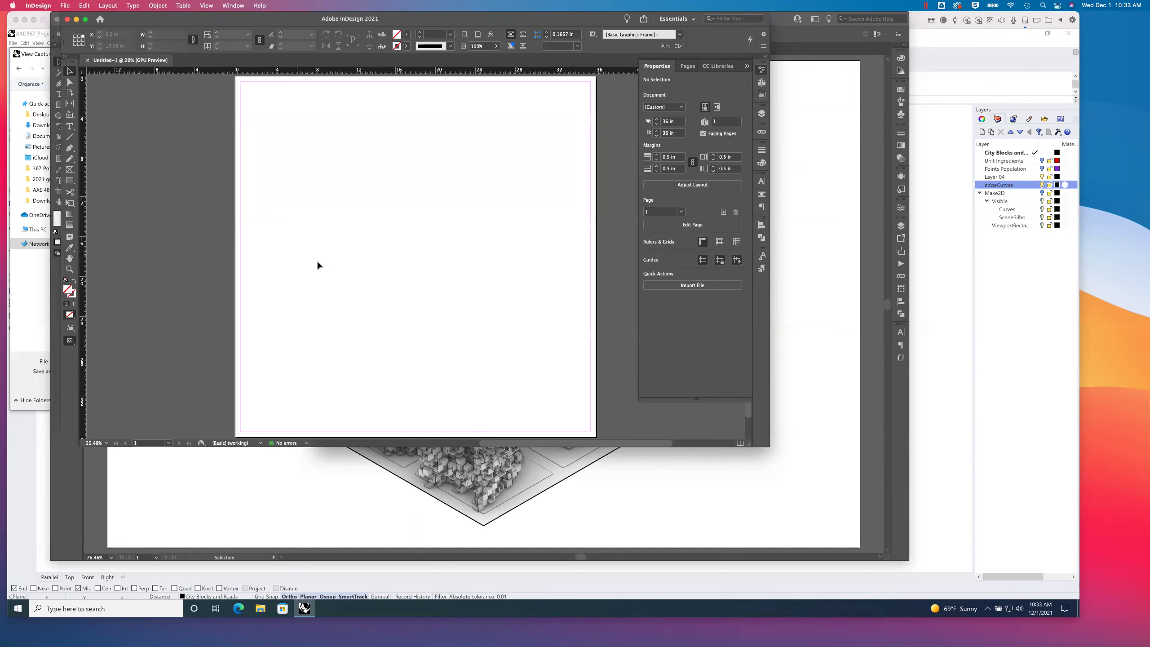
- Place aggregateExample.pdf from the Desktop on the page and move it to about X 18.25 in, Y 14.875 in
click(65, 6)
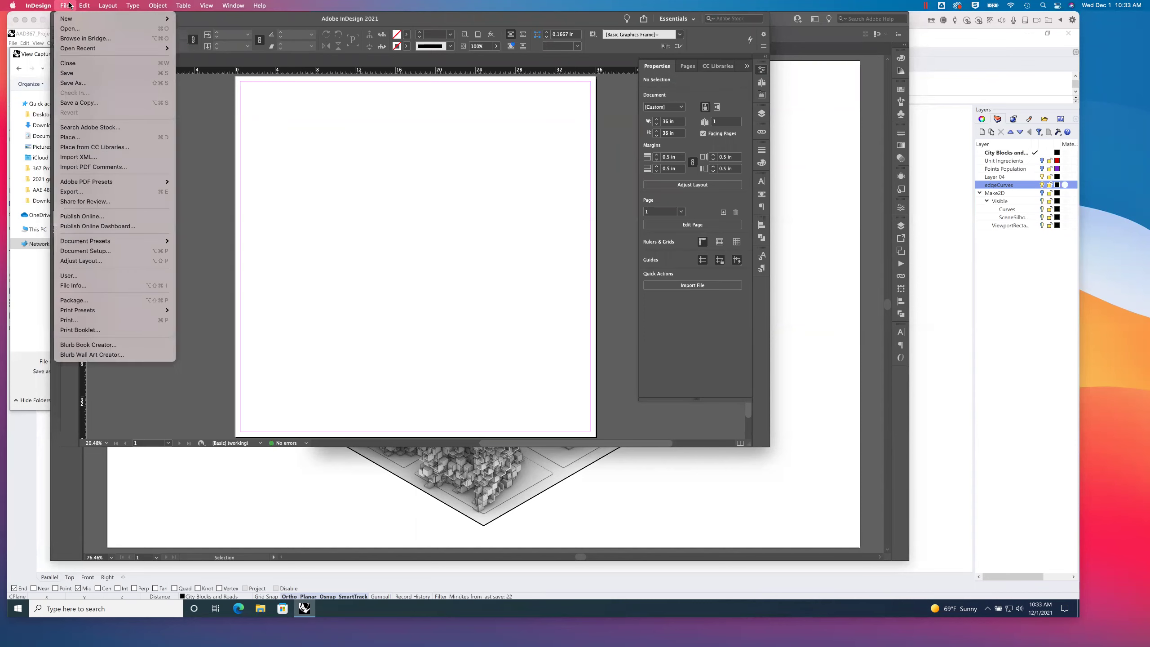
click(91, 142)
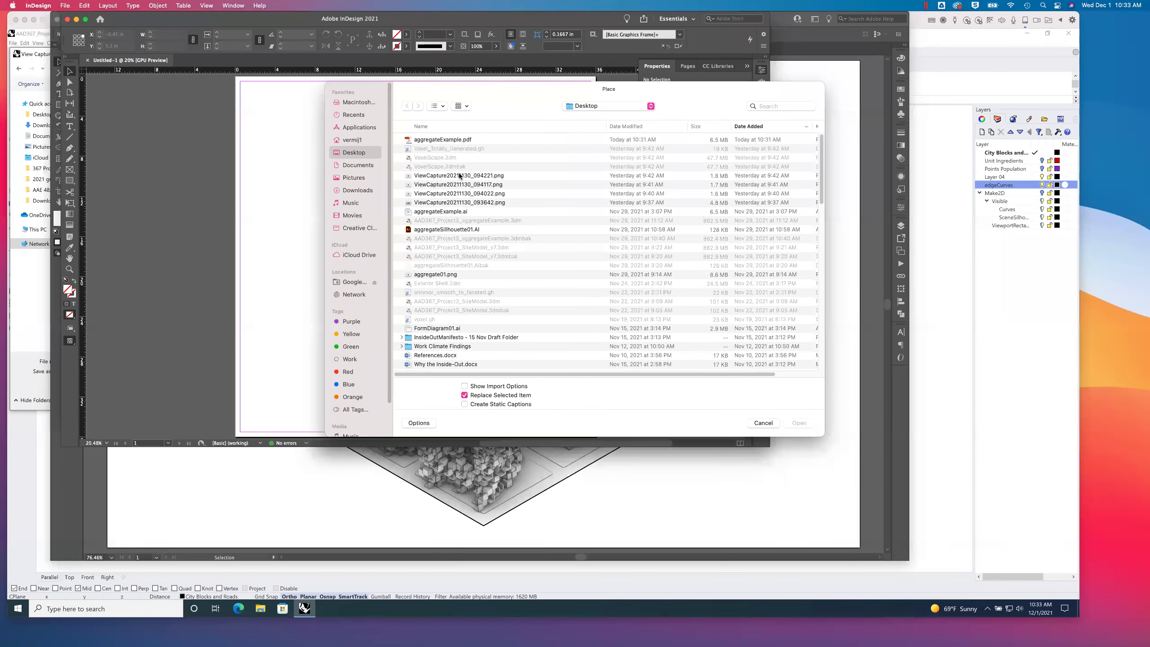
click(442, 142)
double_click(442, 141)
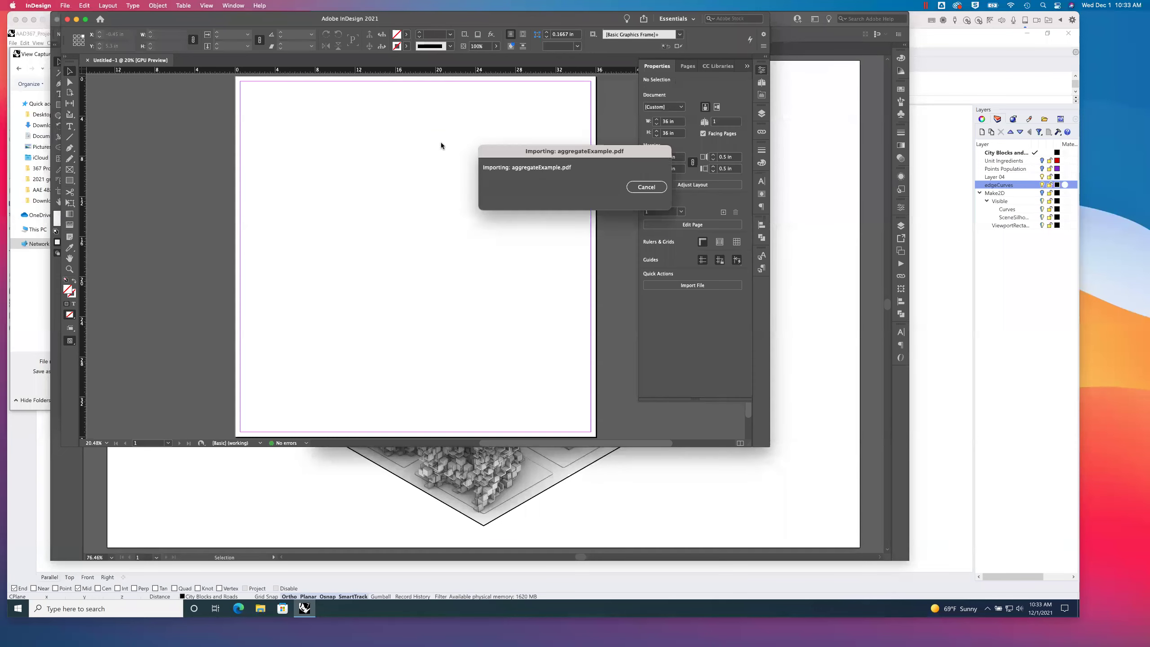
click(263, 236)
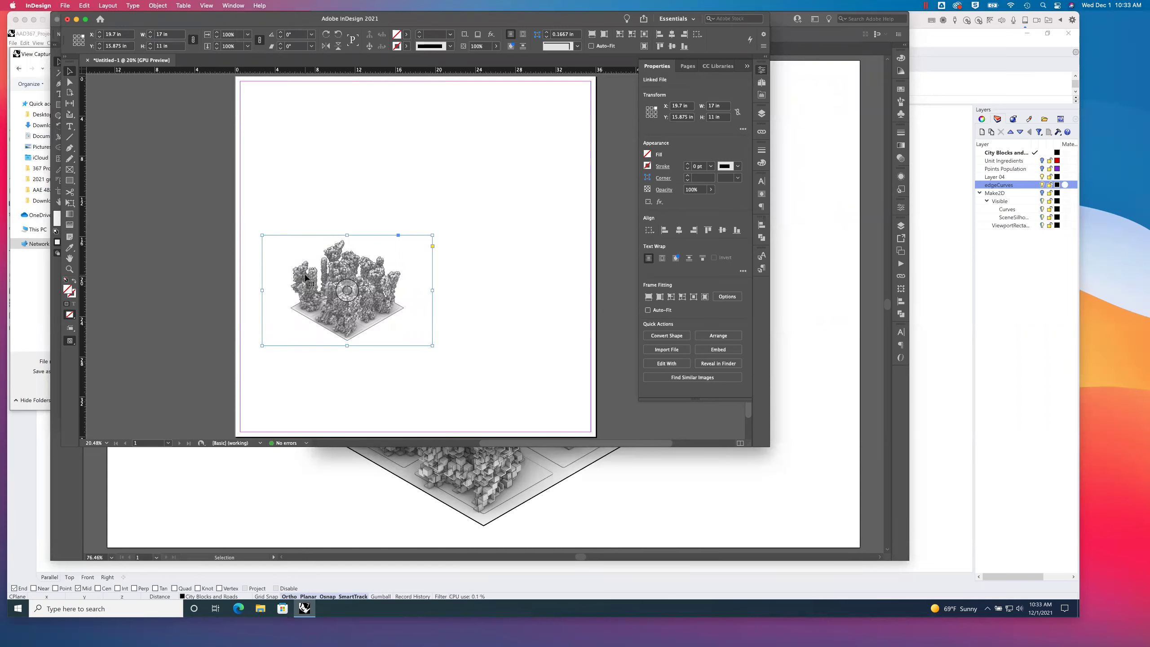
drag(329, 269, 314, 258)
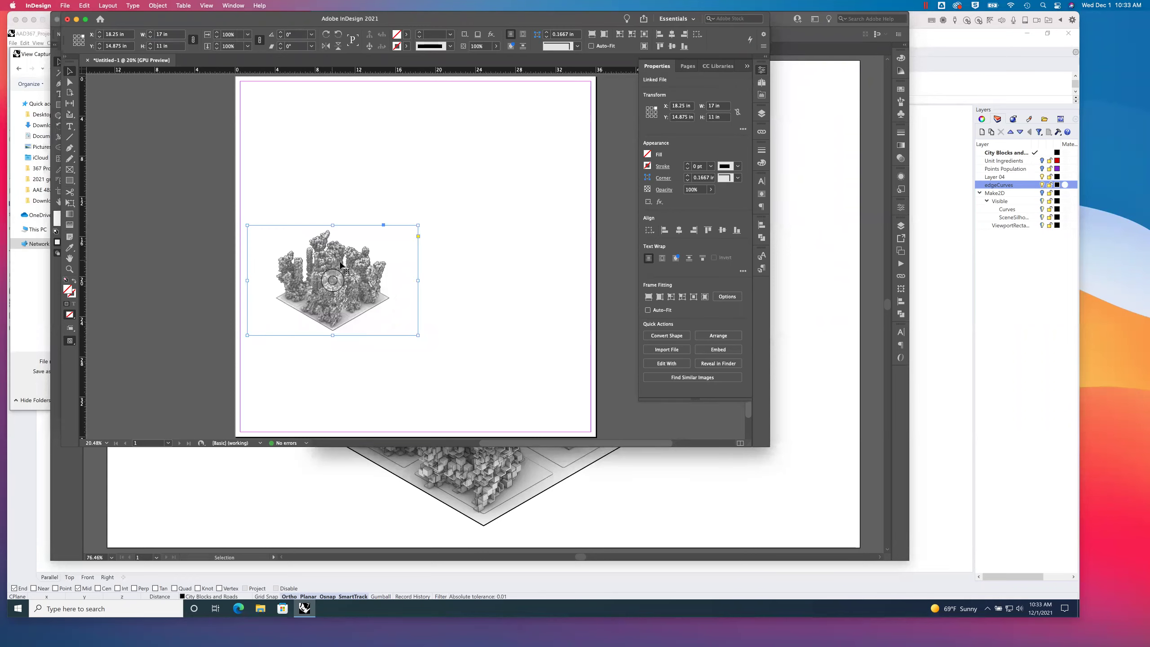
- Duplicate the placed drawing diagonally down to the right, nudging the copy to about X 23.91 in, Y 18.11 in so the block edges meet
alt+drag(375, 282, 361, 326)
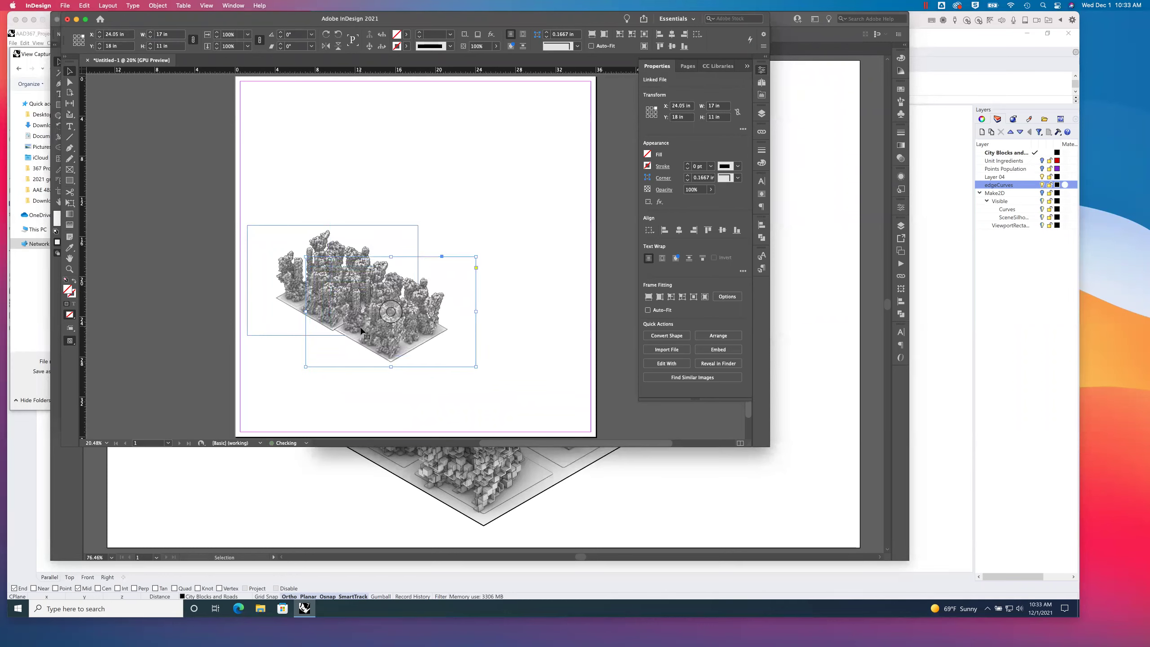
key(Left)
key(Left)
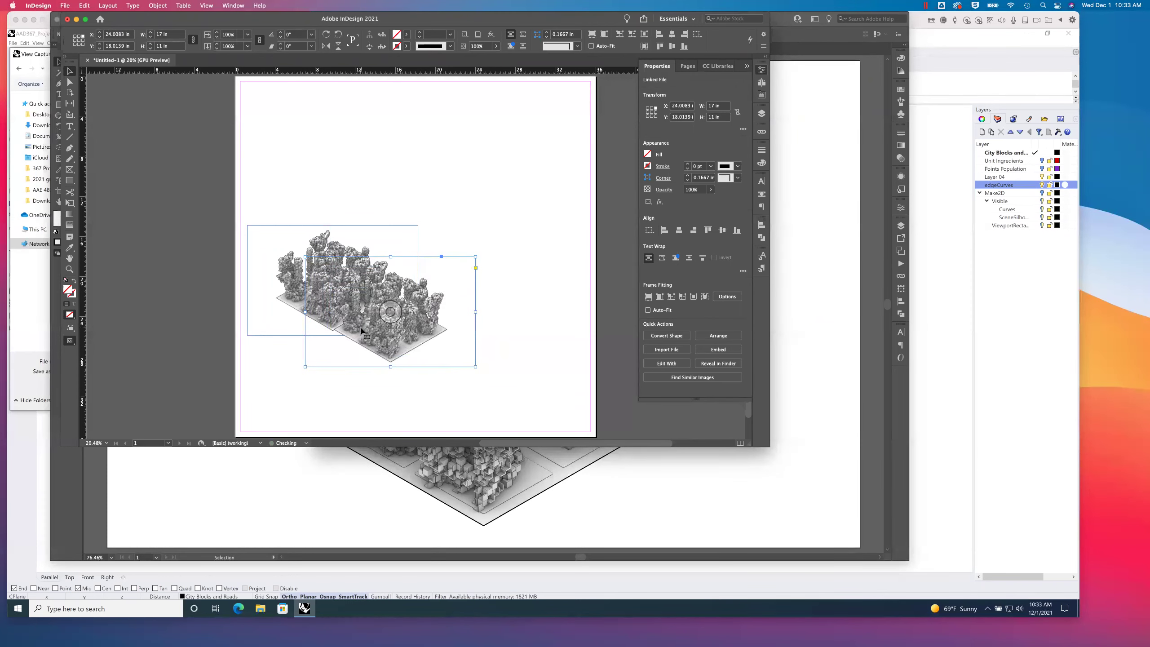
key(Down)
key(Down)
key(Down)
key(Left)
key(Left)
key(Down)
key(Left)
key(Left)
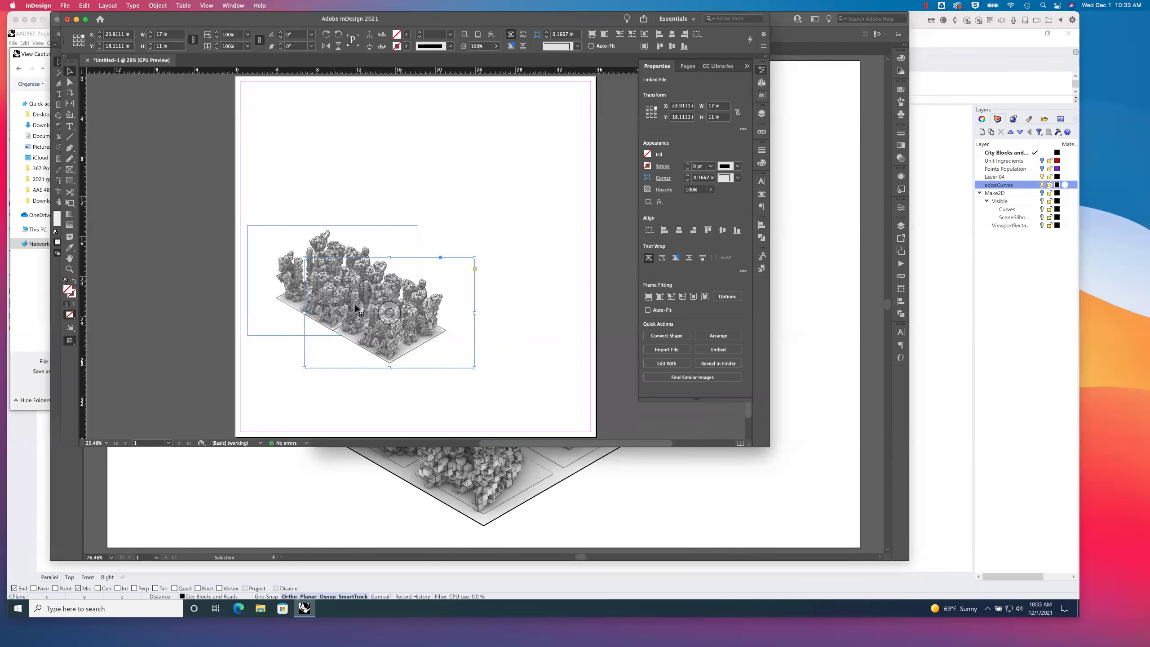
- Add a third copy further down the diagonal and nudge it to about X 29.59 in, Y 21.37 in to continue the row
drag(433, 314, 467, 371)
key(Up)
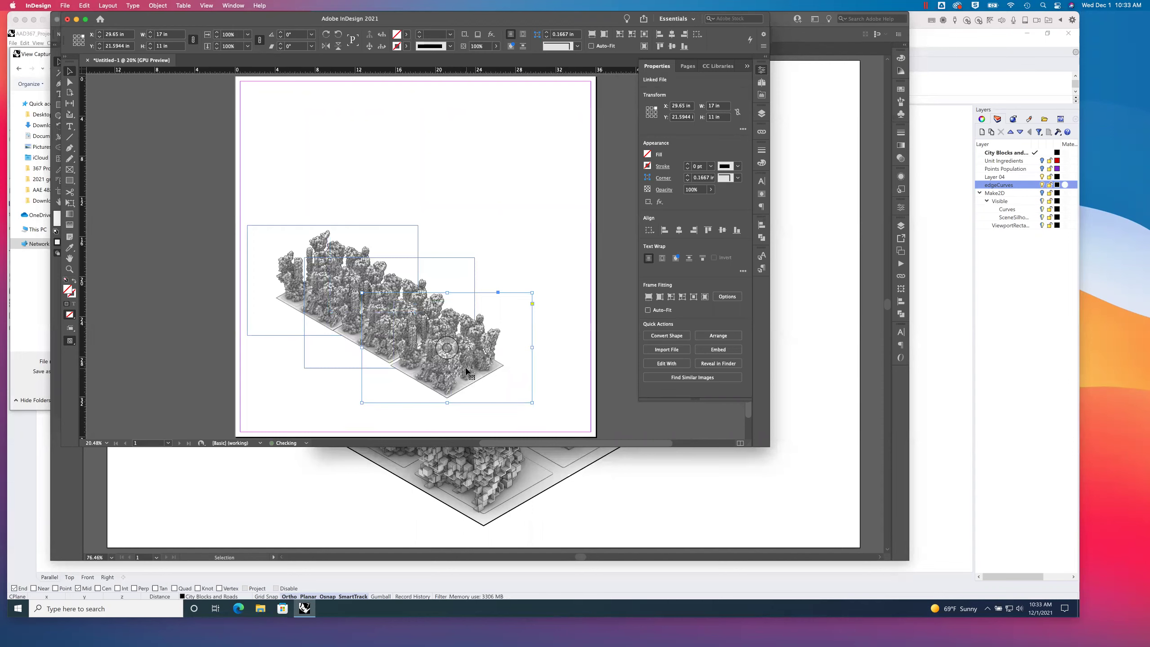
key(Up)
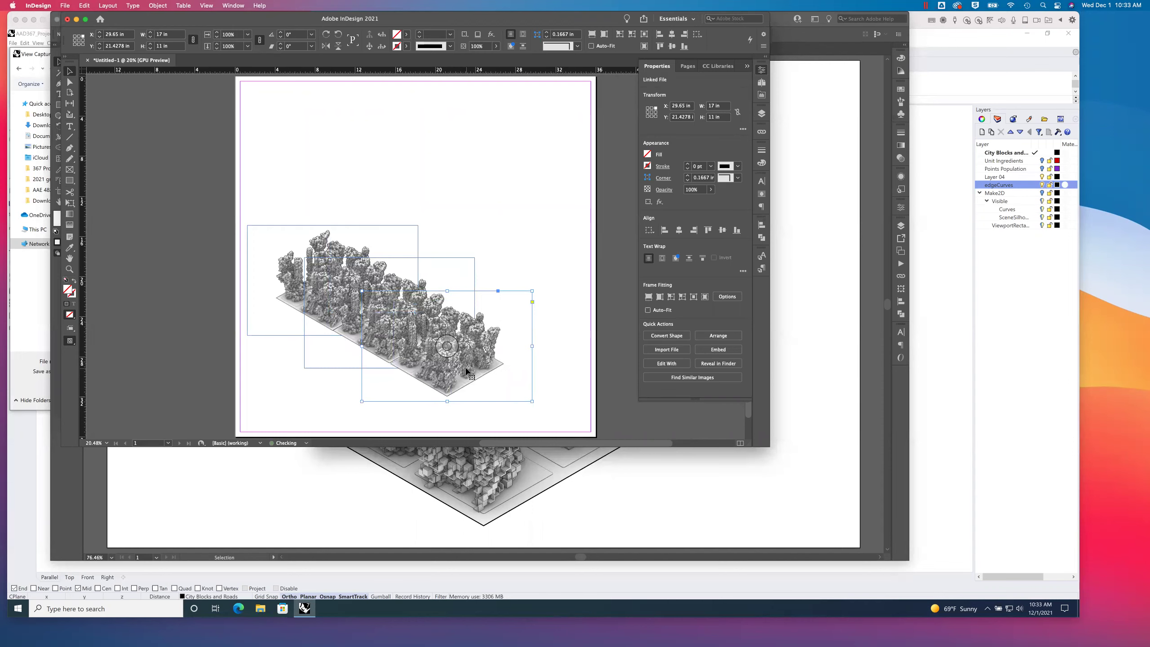
key(Left)
key(Up)
key(Left)
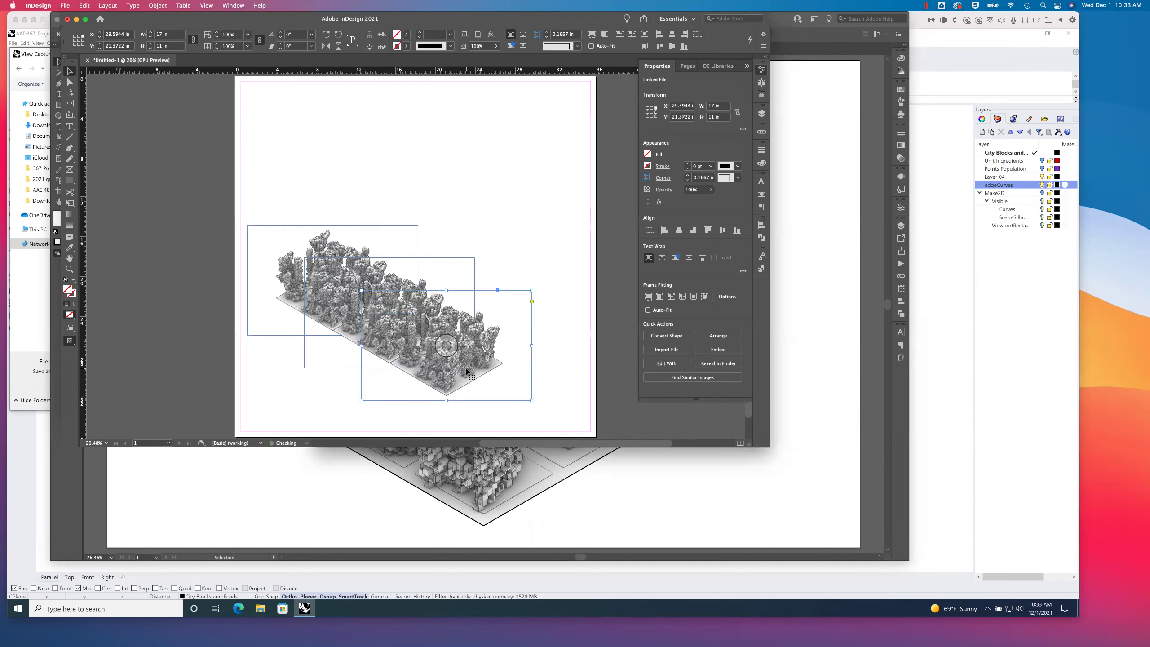
- Duplicate all three drawings as a front row, aligned with the first row at about X 23.91 in, Y 18.12 in
drag(194, 195, 568, 426)
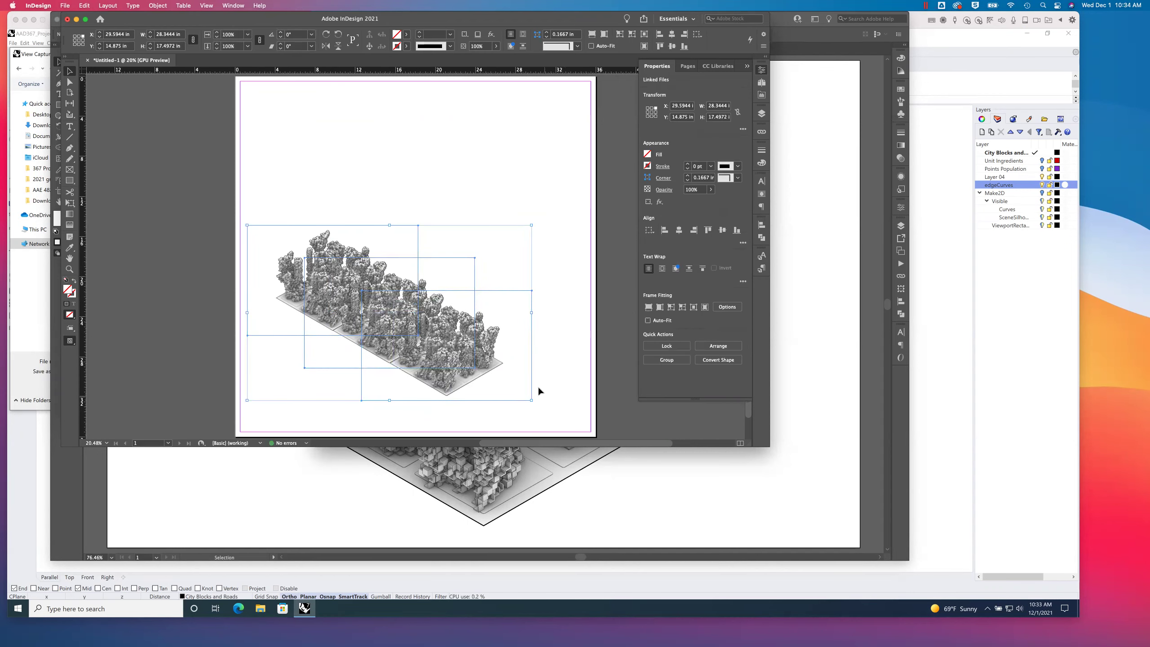
key(ctrl+v)
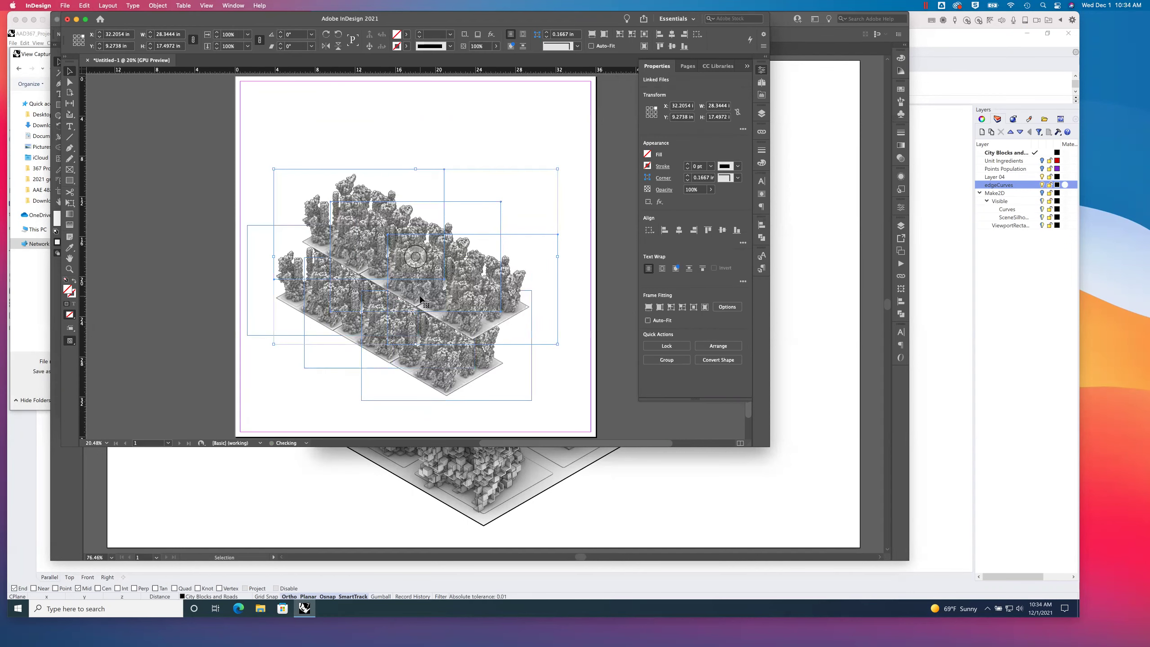
drag(477, 303, 466, 405)
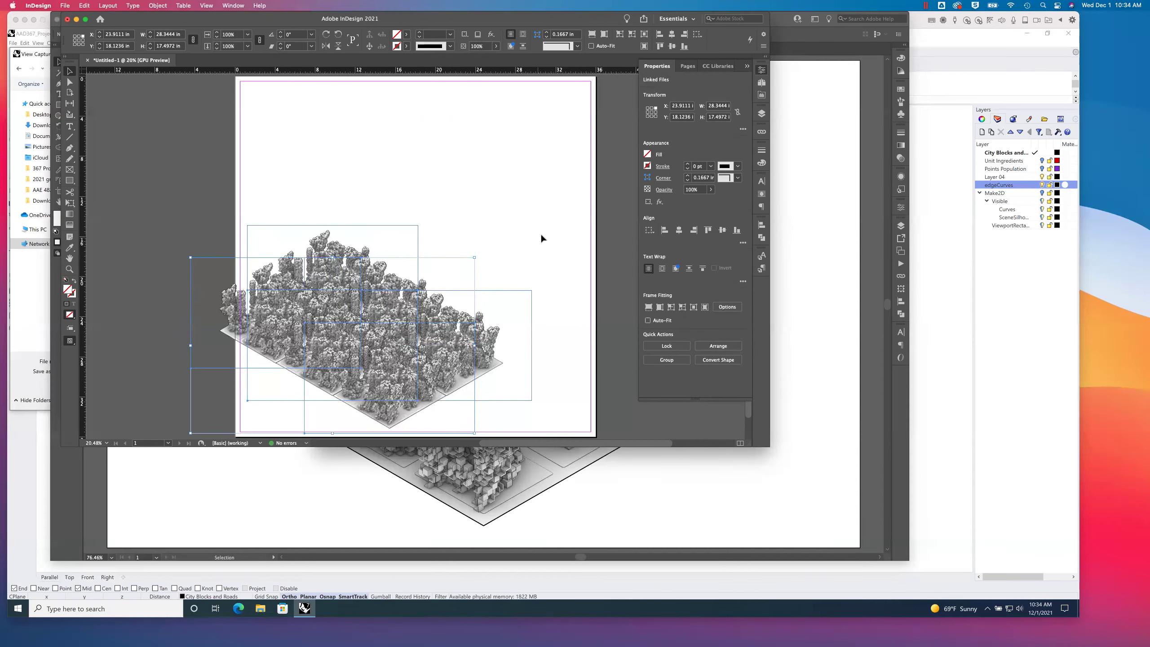
click(529, 272)
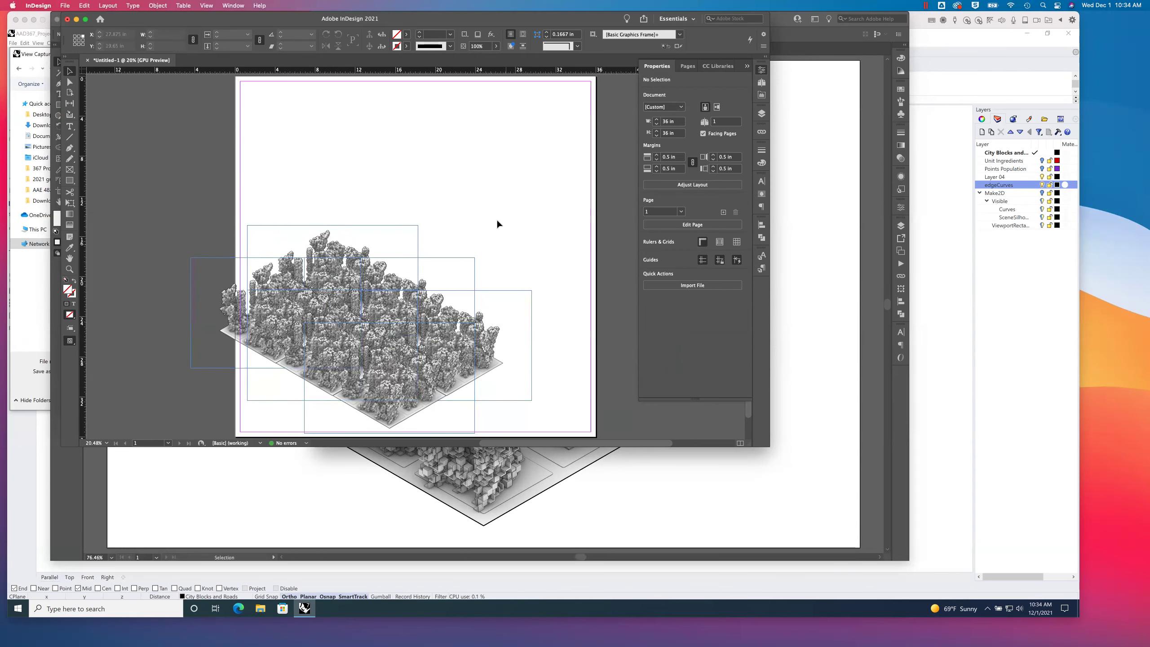
- Close the untitled InDesign document without saving and quit InDesign to return to Illustrator
click(88, 60)
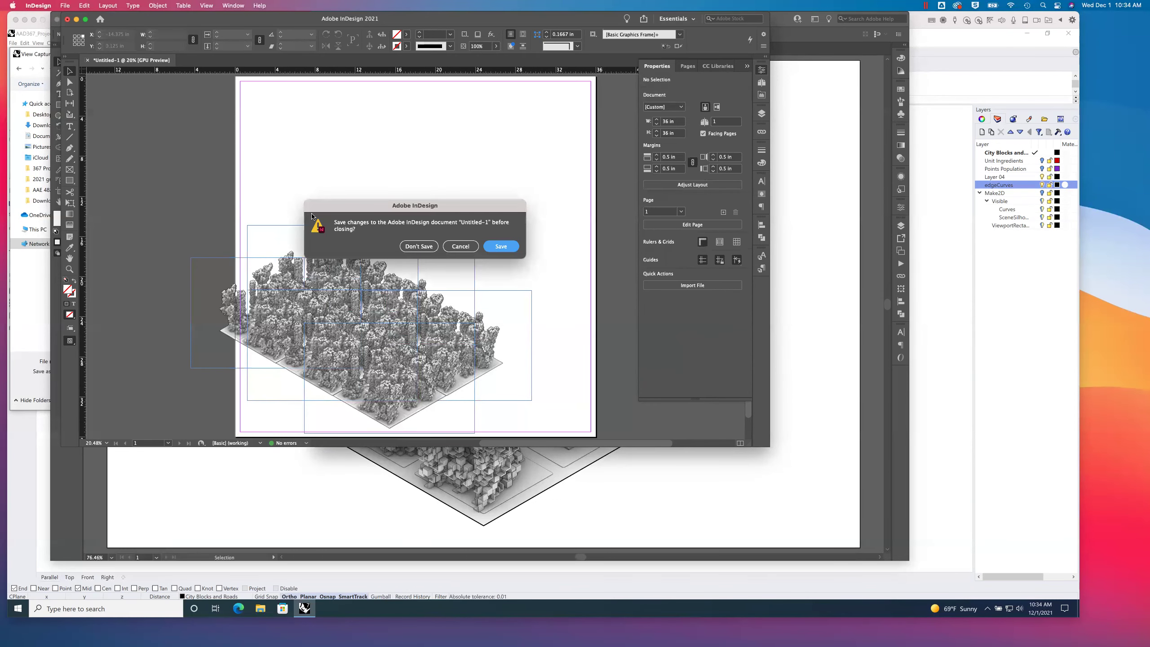
click(417, 249)
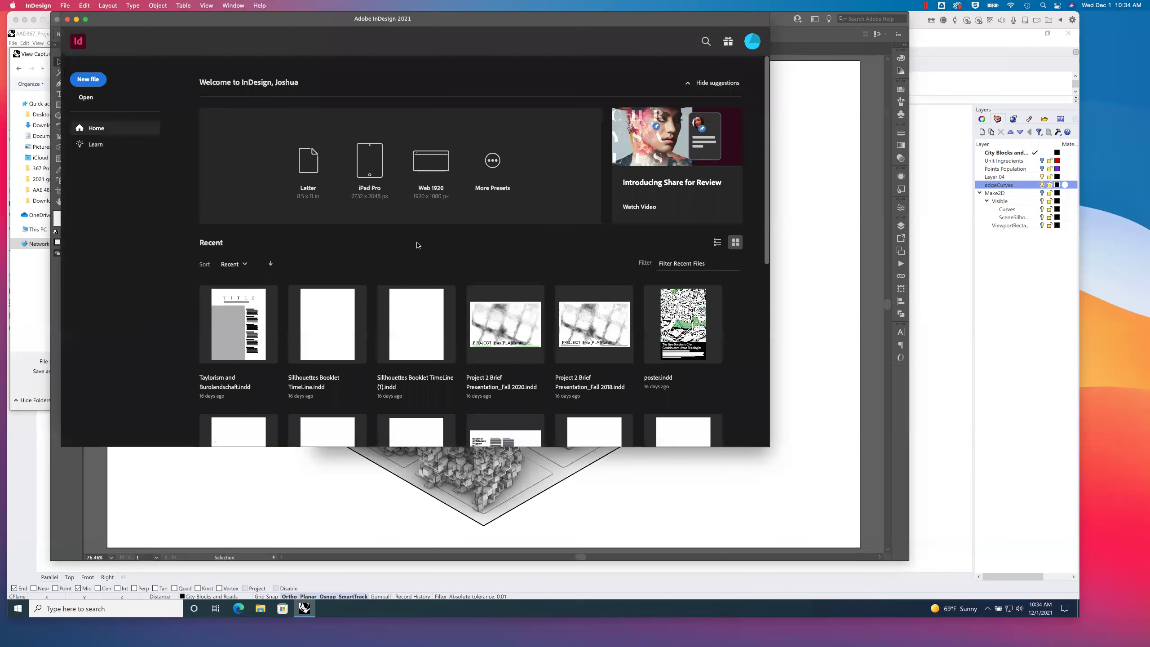
click(68, 19)
click(39, 6)
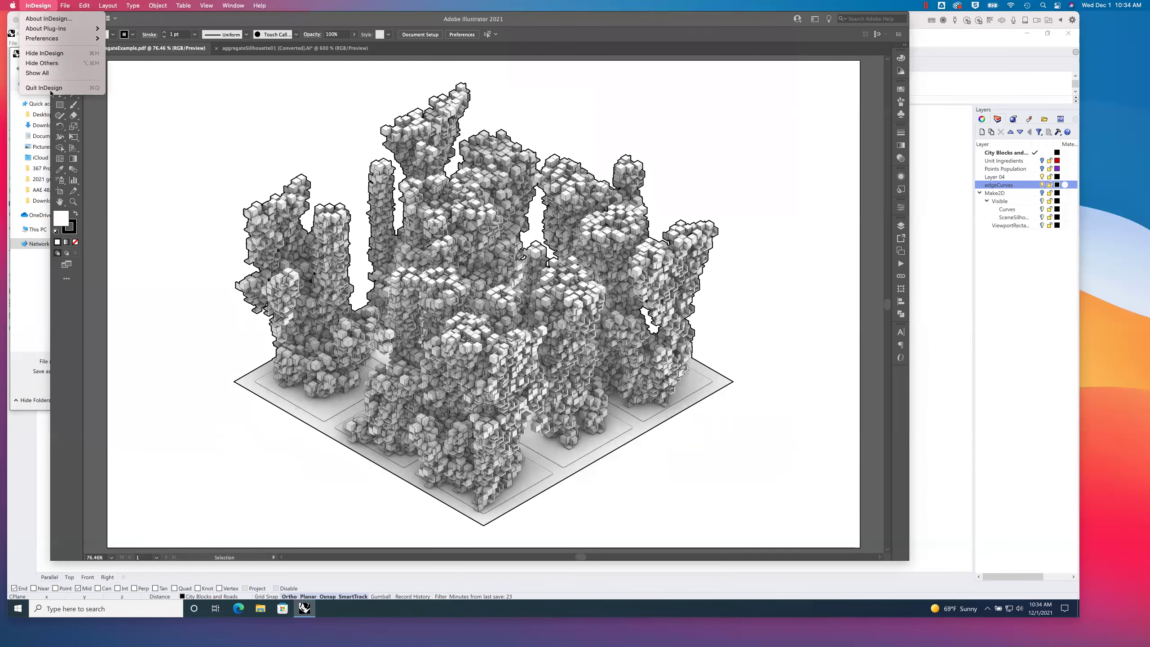
click(51, 89)
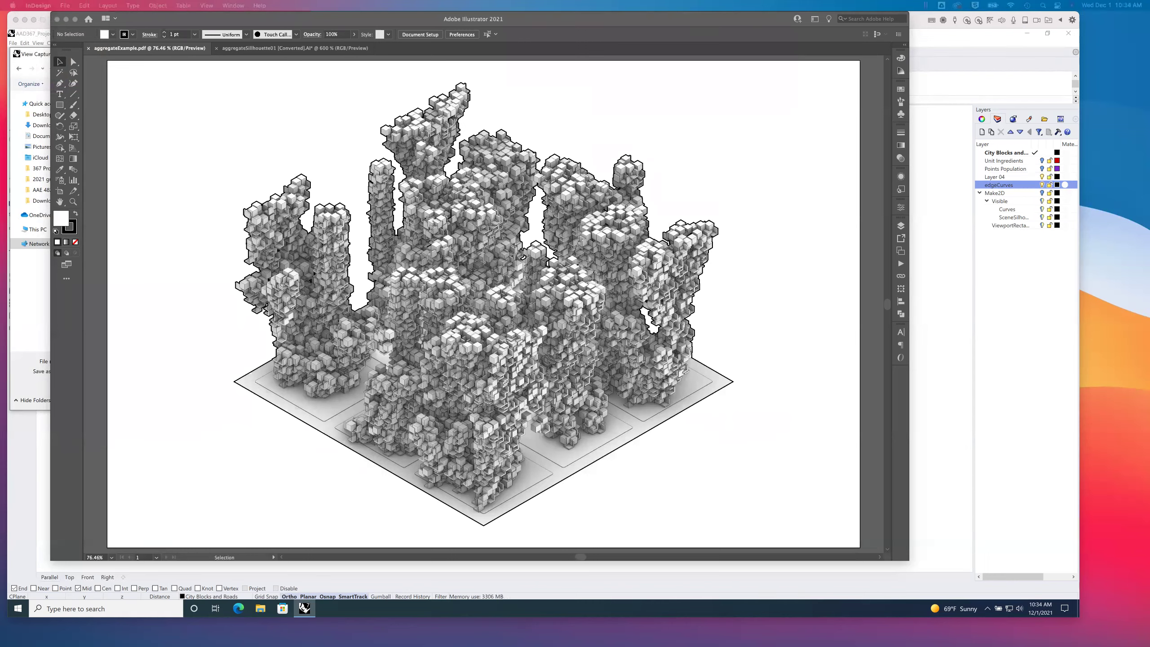